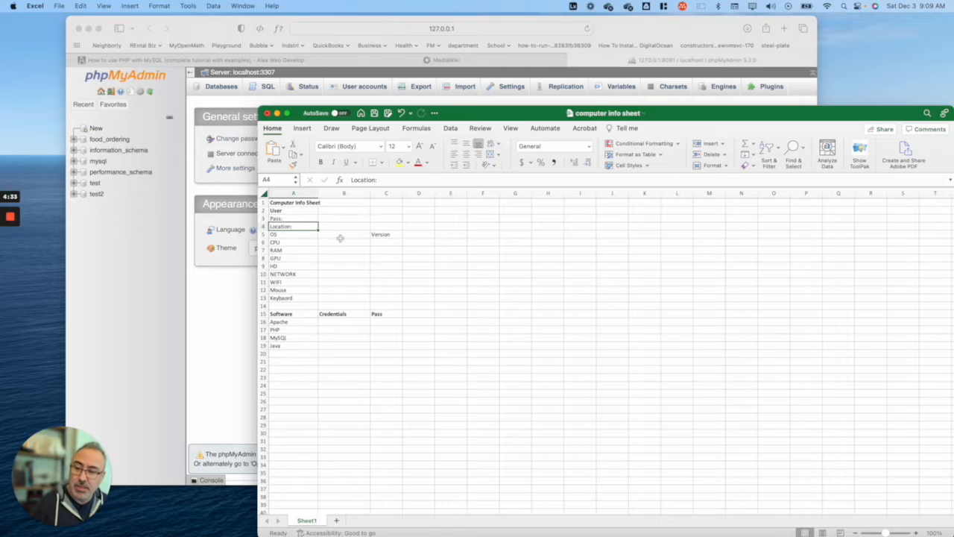
# Step: Enter the user's login name in B2 and move down to the Location cell B4
pyautogui.click(331, 212)
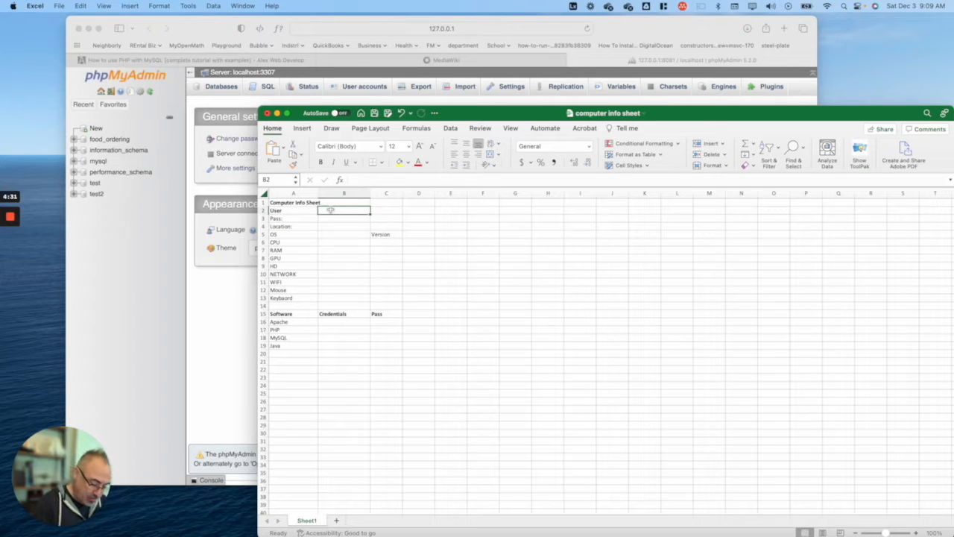
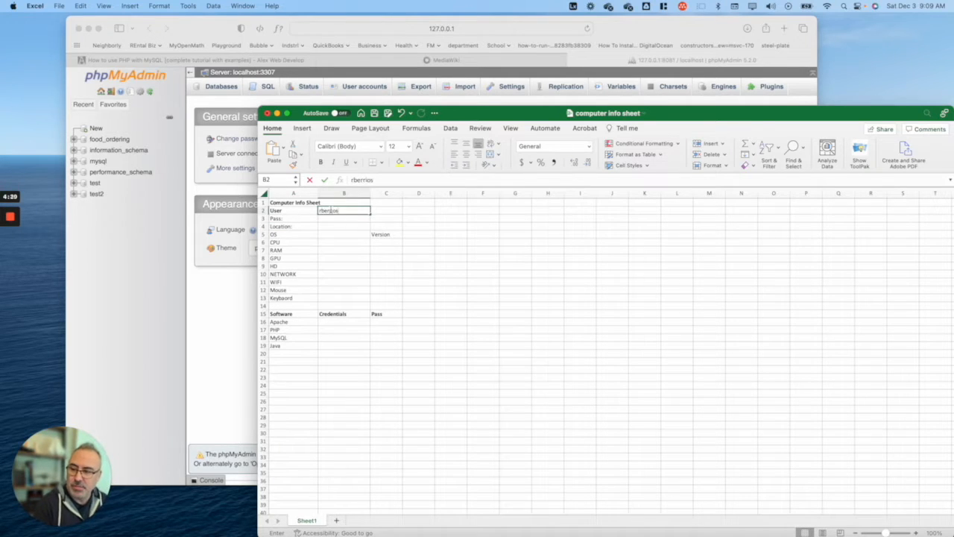
pyautogui.press('Tab')
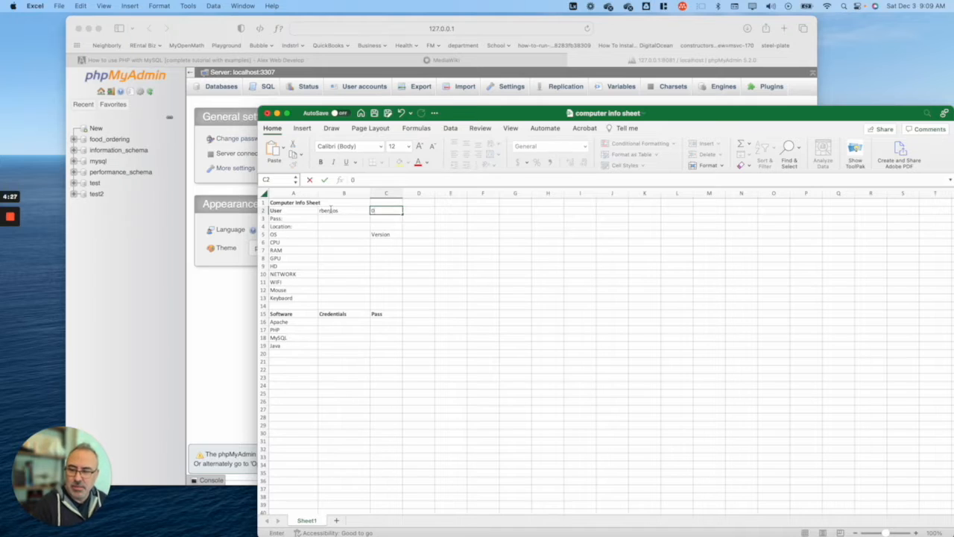
pyautogui.press('Return')
pyautogui.press('Down')
pyautogui.press('Down')
pyautogui.press('Up')
pyautogui.press('Up')
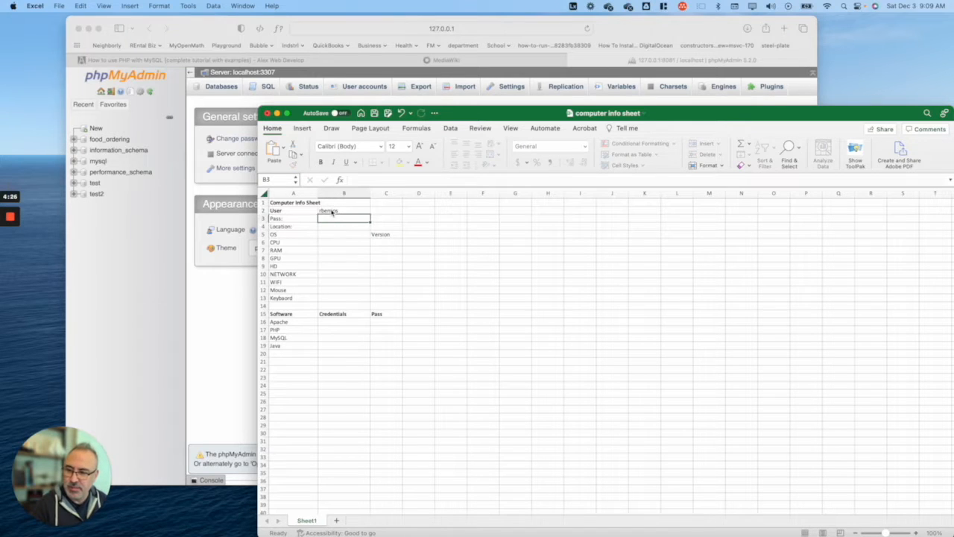
pyautogui.press('Down')
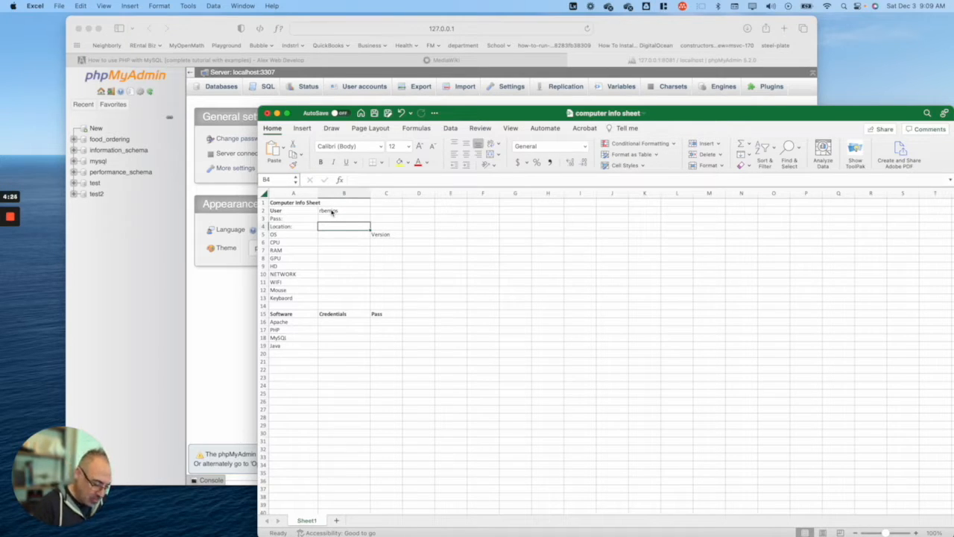
# Step: Set the location to Office and begin entering Ubuntu 22 as the OS in B5
pyautogui.write('r')
pyautogui.press('BackSpace')
pyautogui.press('BackSpace')
pyautogui.write('R')
pyautogui.press('BackSpace')
pyautogui.press('BackSpace')
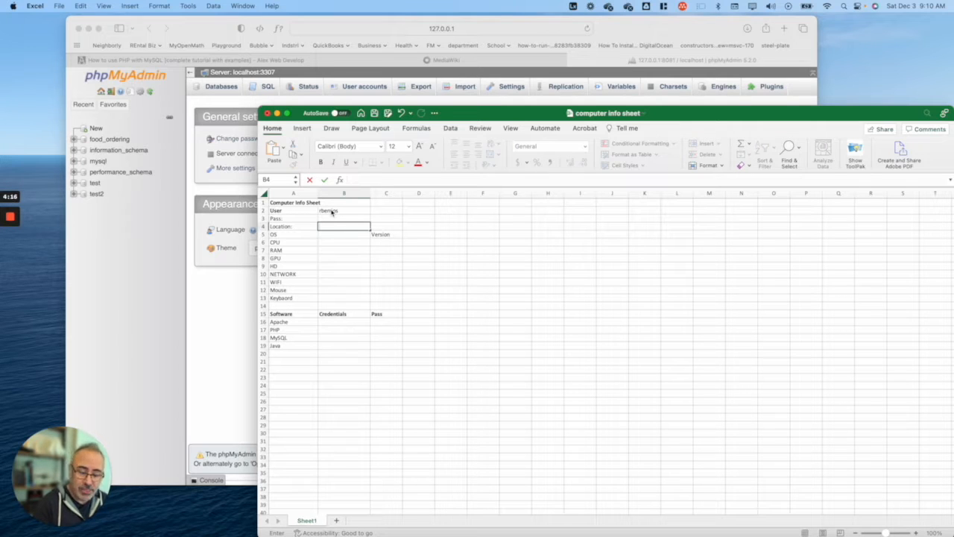
pyautogui.write('Office')
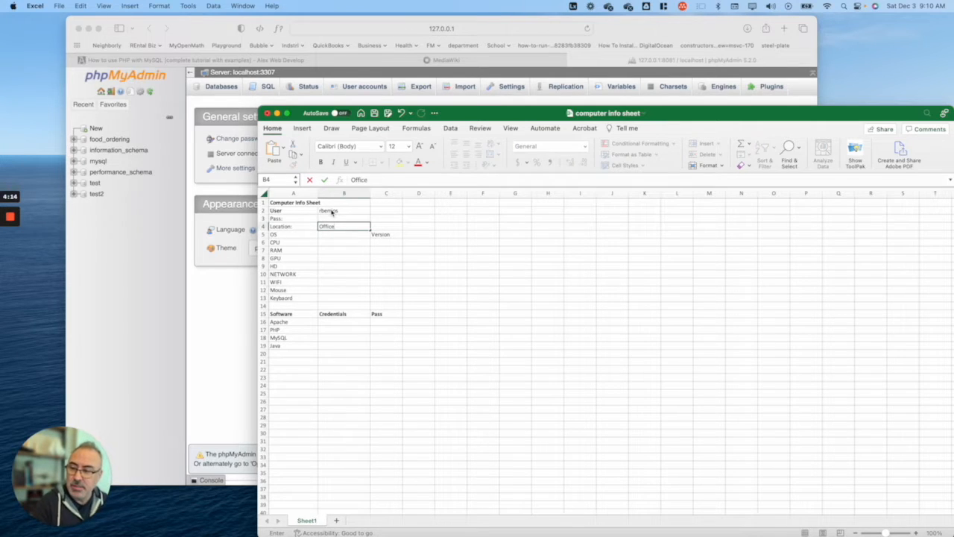
pyautogui.press('Return')
pyautogui.write('Linux Bu')
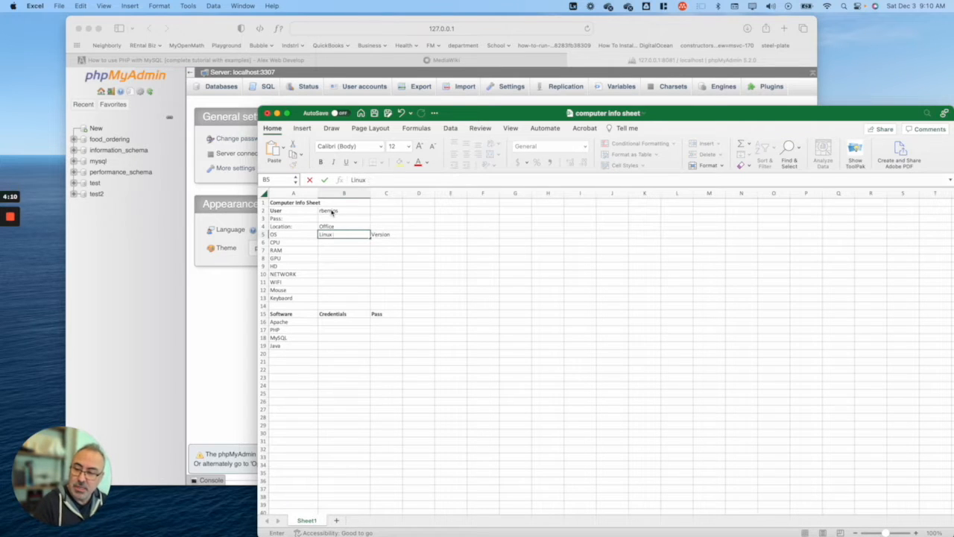
pyautogui.press('BackSpace')
pyautogui.press('BackSpace')
pyautogui.press('BackSpace')
pyautogui.press('BackSpace')
pyautogui.press('BackSpace')
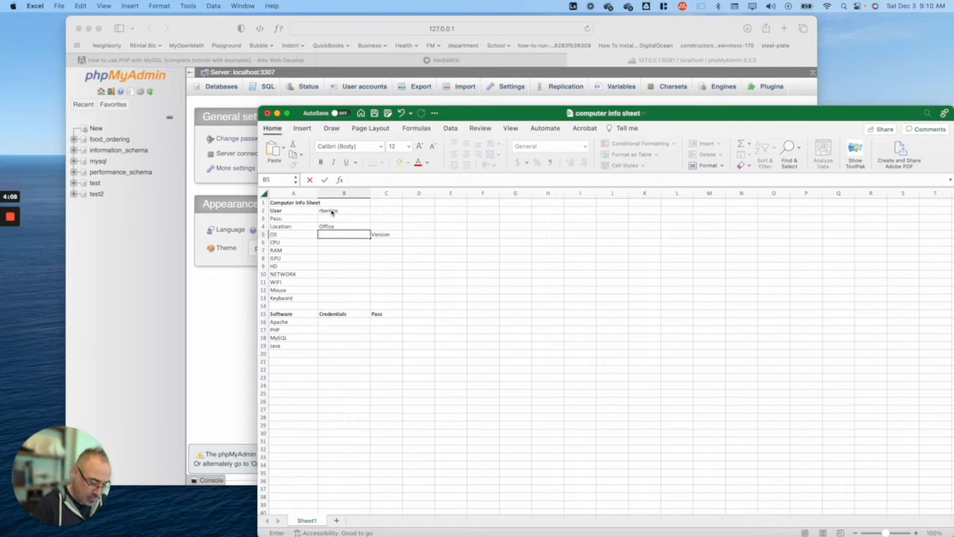
pyautogui.write('Ubuntu')
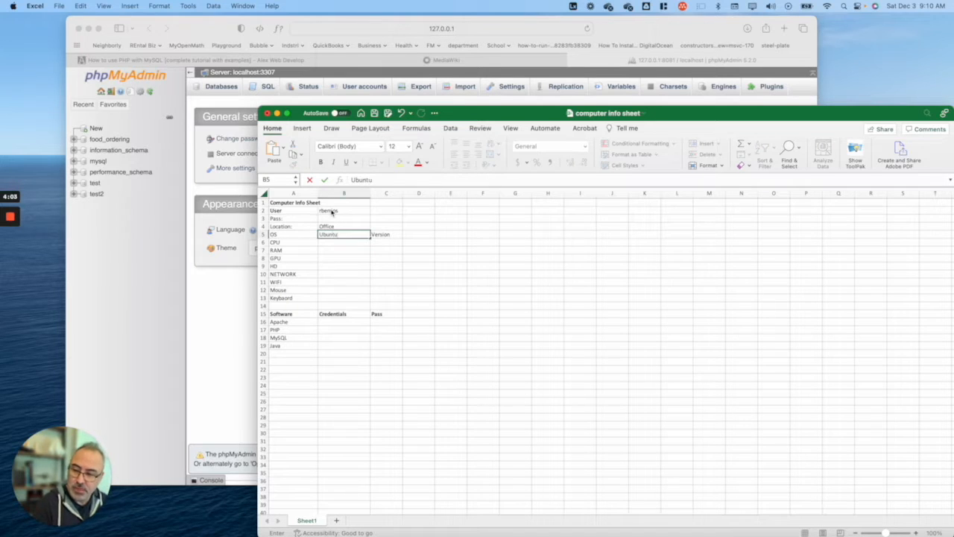
pyautogui.write(' 22 LTR')
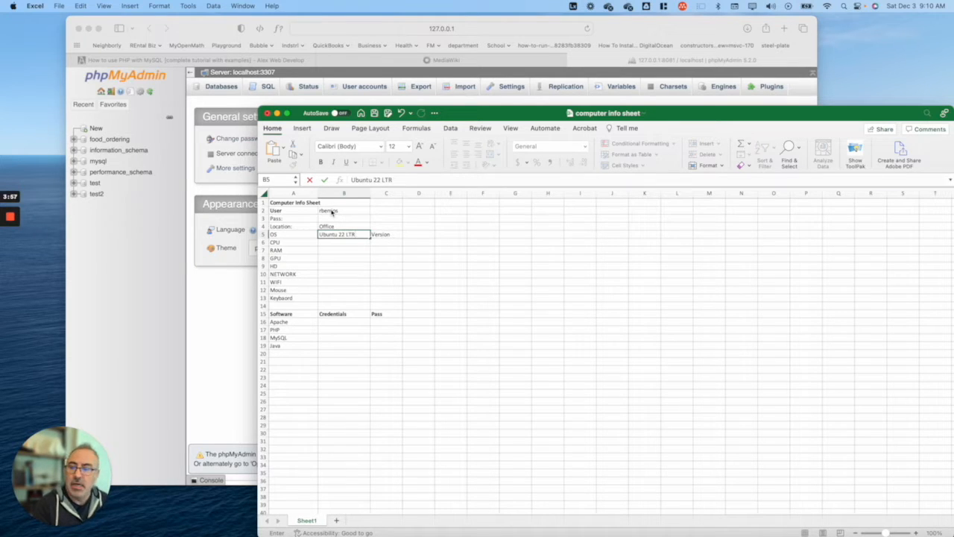
# Step: Replace the OS with Windows 11, abandoning a version entry in D5
pyautogui.press('Up')
pyautogui.press('Down')
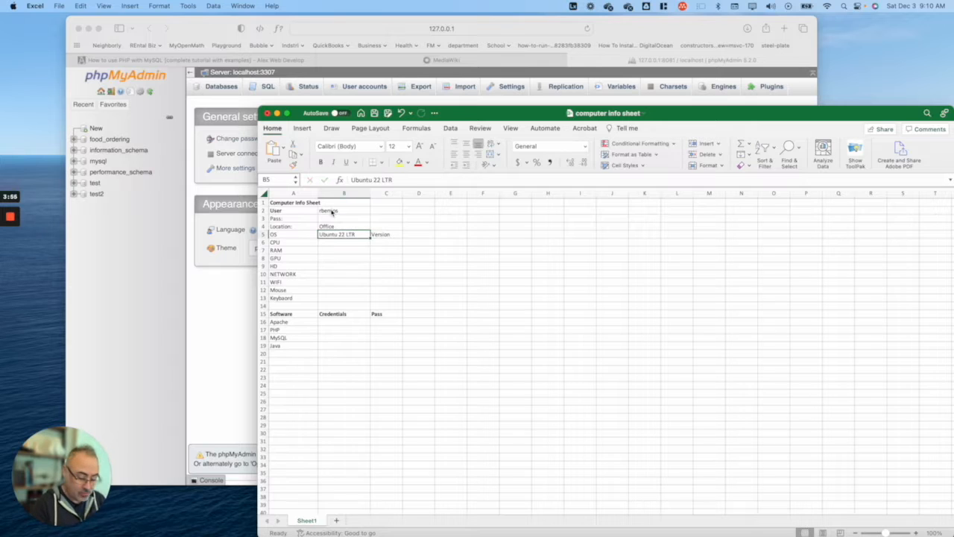
pyautogui.write('Windows 11')
pyautogui.press('Return')
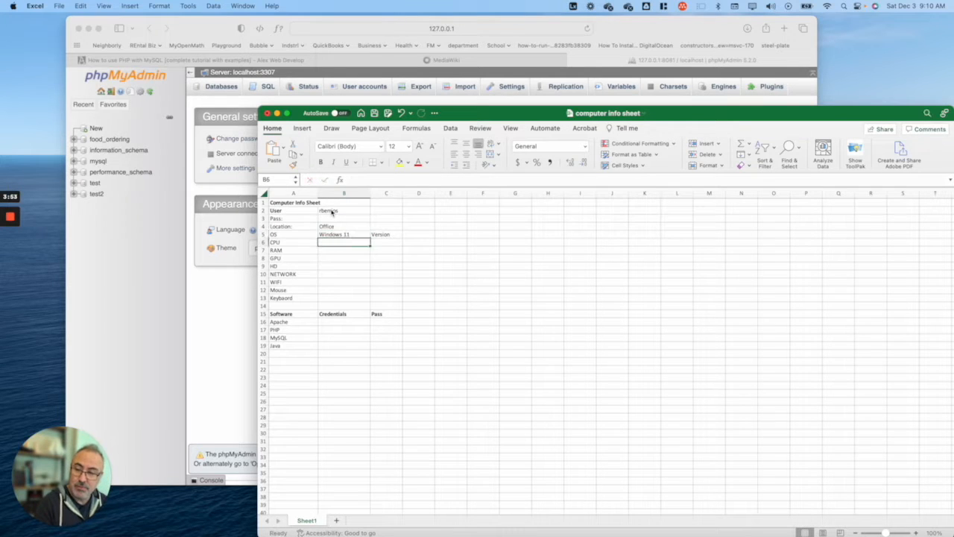
pyautogui.press('Down')
pyautogui.write('1')
pyautogui.press('Up')
pyautogui.press('Up')
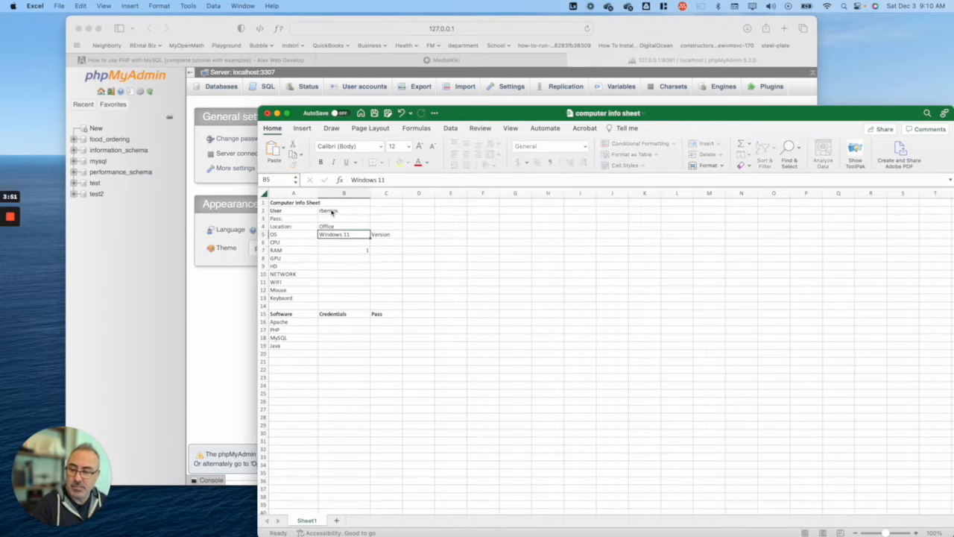
pyautogui.press('Right')
pyautogui.press('Right')
pyautogui.press('Left')
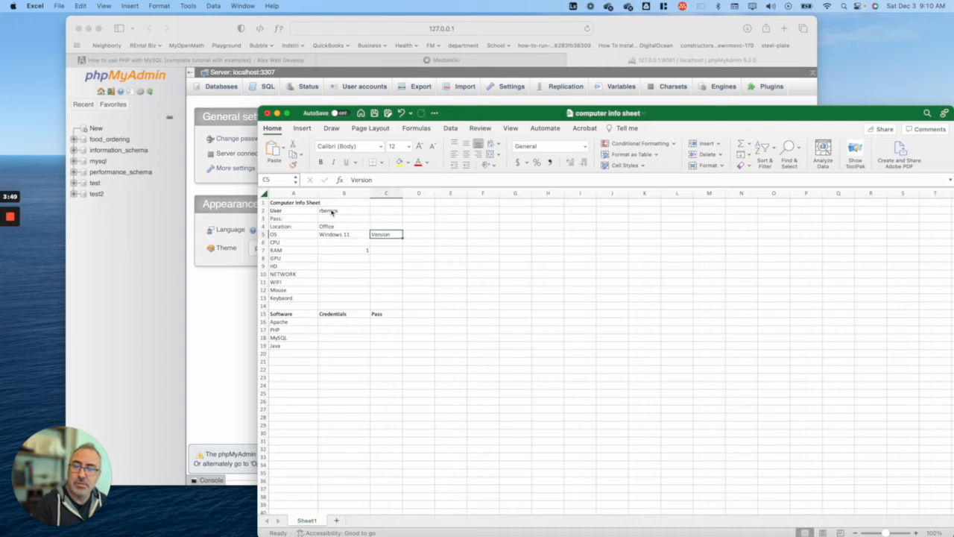
pyautogui.press('Right')
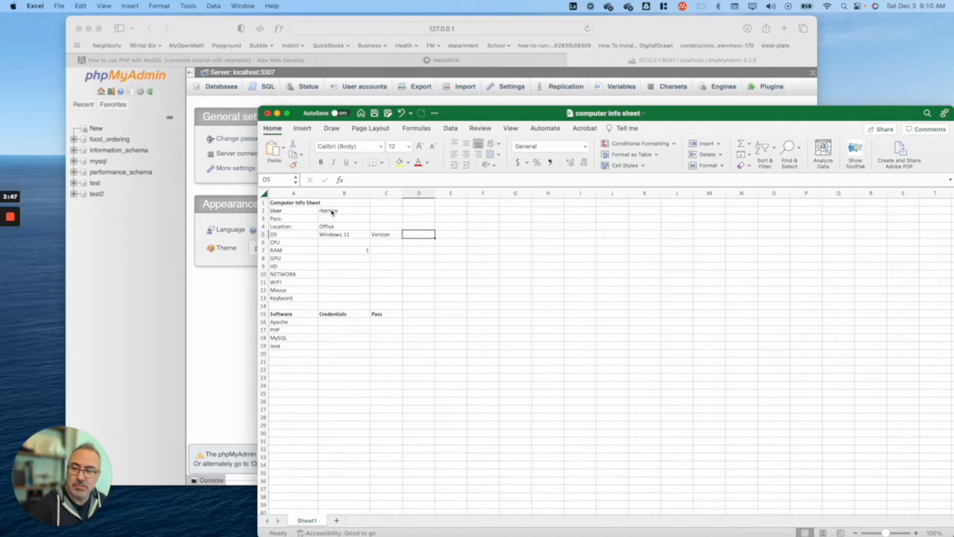
pyautogui.write('21H')
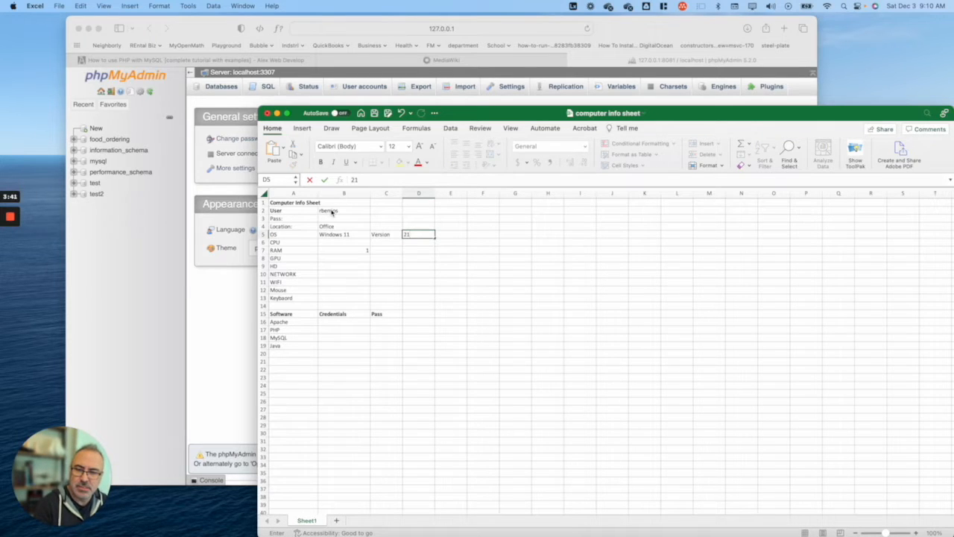
pyautogui.press('Escape')
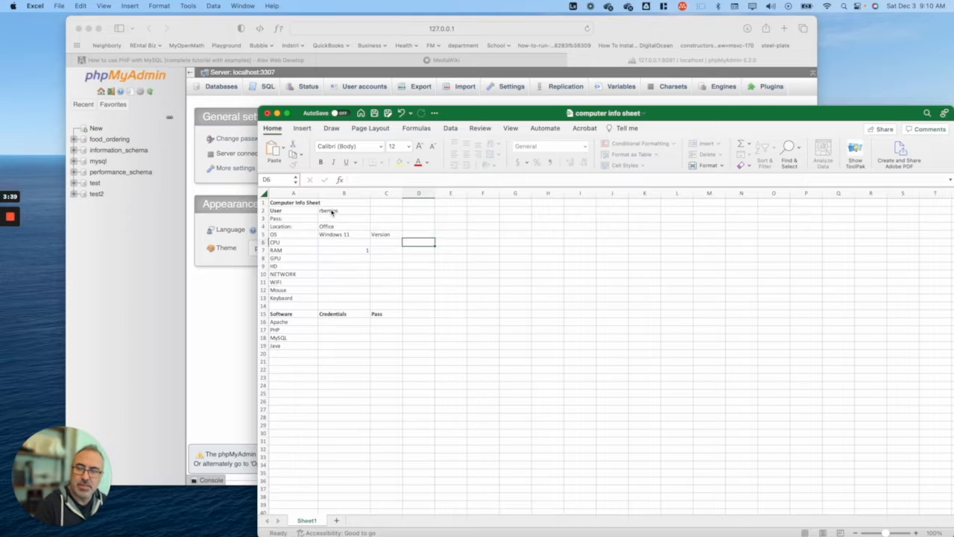
# Step: Record the CPU as i7 10330 in B6 and 16GB of RAM in B7
pyautogui.press('Down')
pyautogui.press('Left')
pyautogui.press('Up')
pyautogui.press('Up')
pyautogui.press('Down')
pyautogui.press('Left')
pyautogui.press('Left')
pyautogui.press('Down')
pyautogui.press('Right')
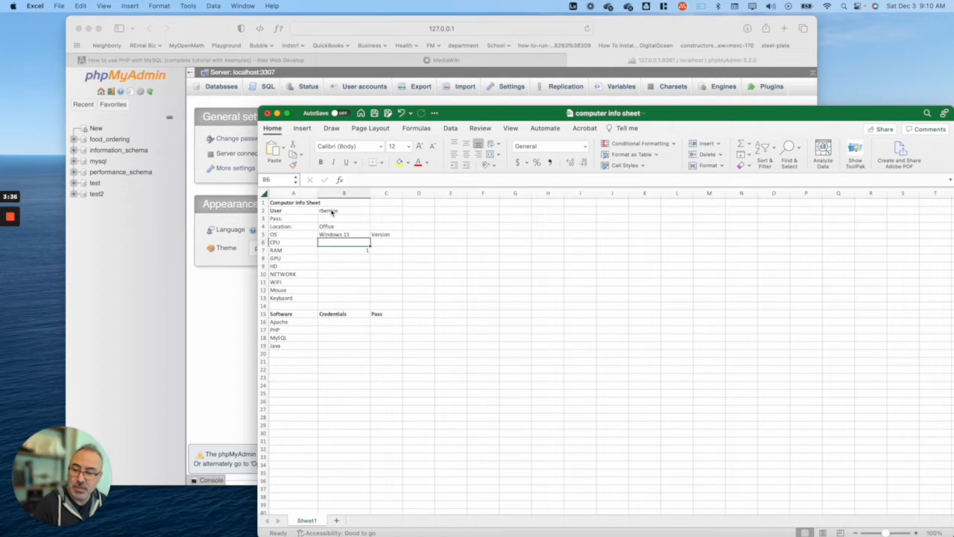
pyautogui.write('i7')
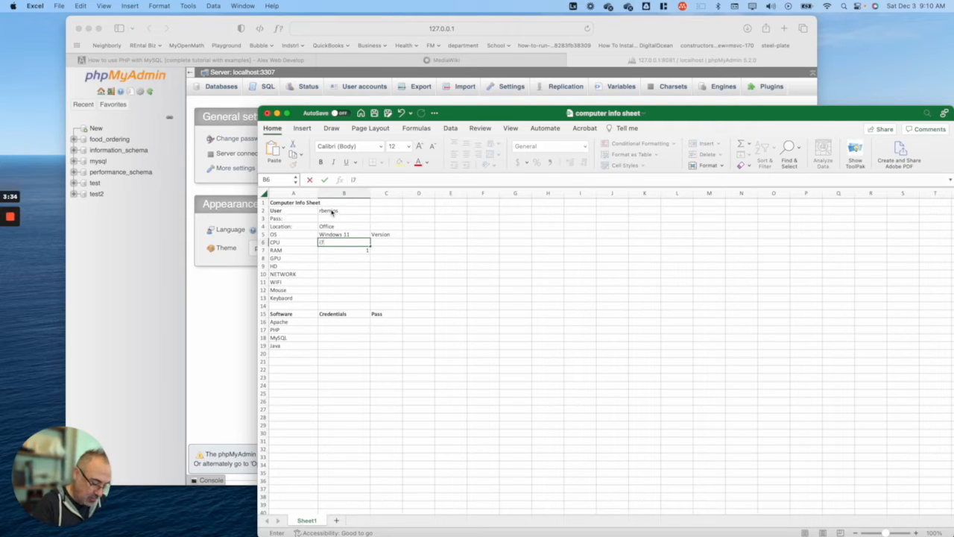
pyautogui.write(' 103300K')
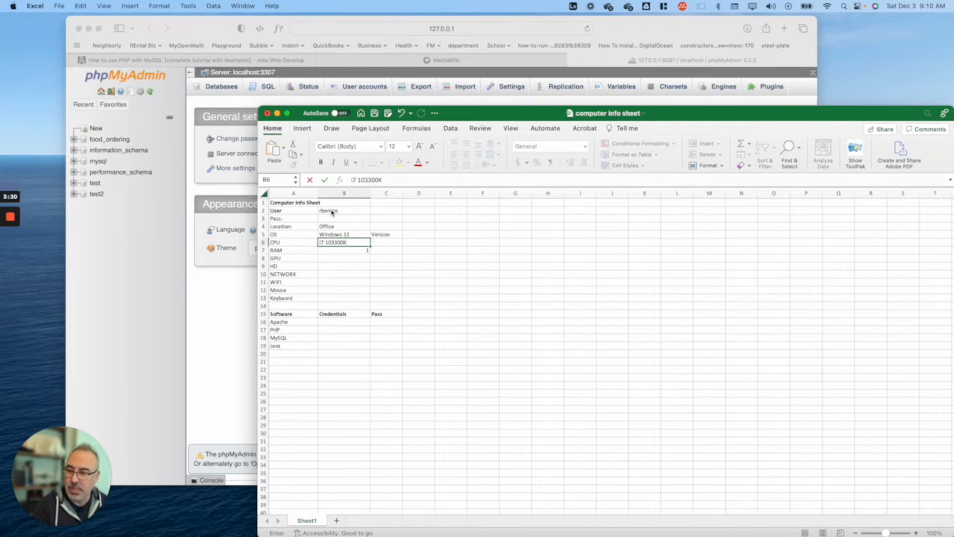
pyautogui.press('Return')
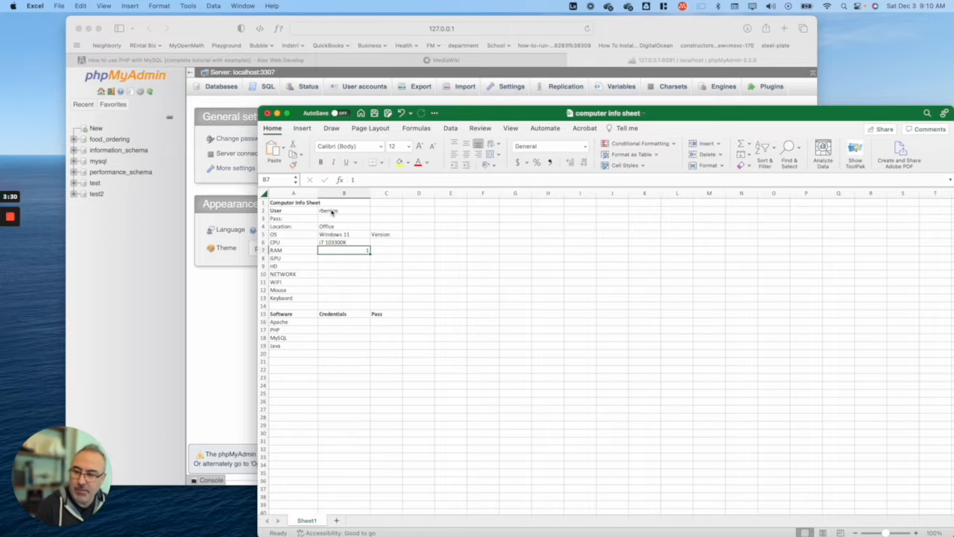
pyautogui.write('16GB')
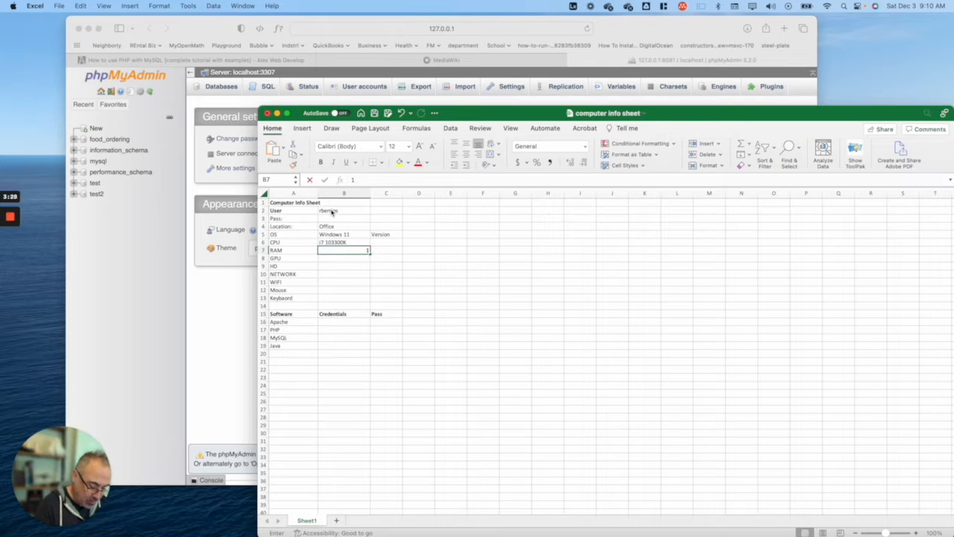
pyautogui.press('Return')
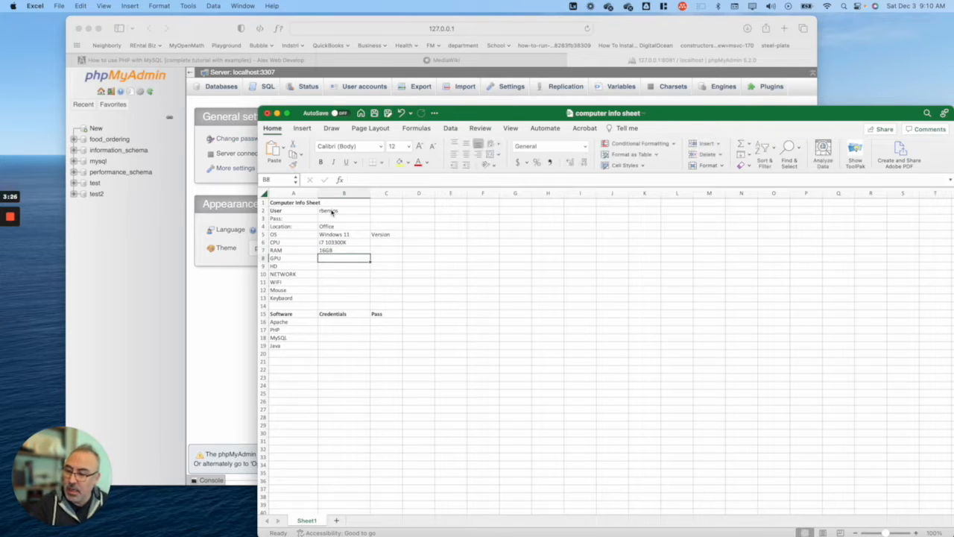
# Step: Set the GPU entry in B8 to Nvidia 1050GT
pyautogui.write('Buil')
pyautogui.press('Return')
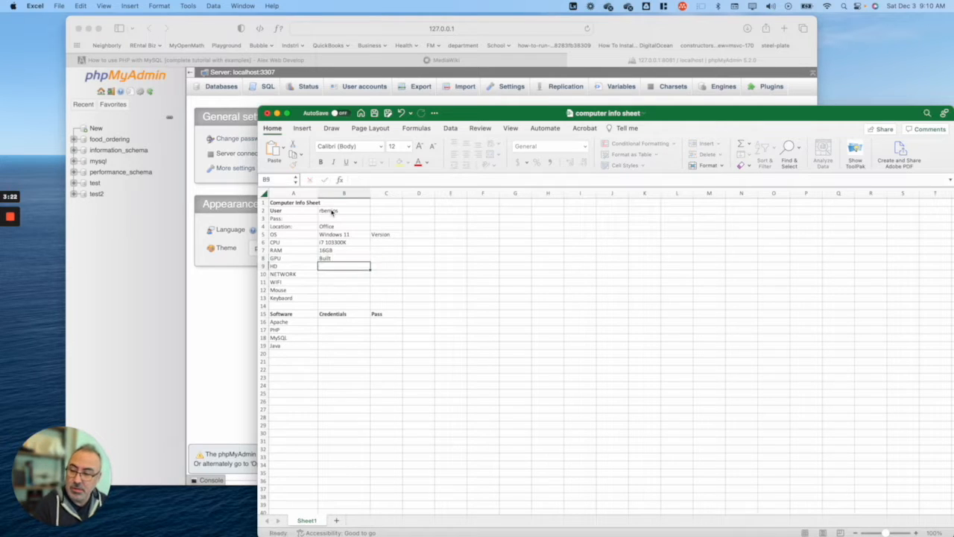
pyautogui.press('Up')
pyautogui.write('1050GHT')
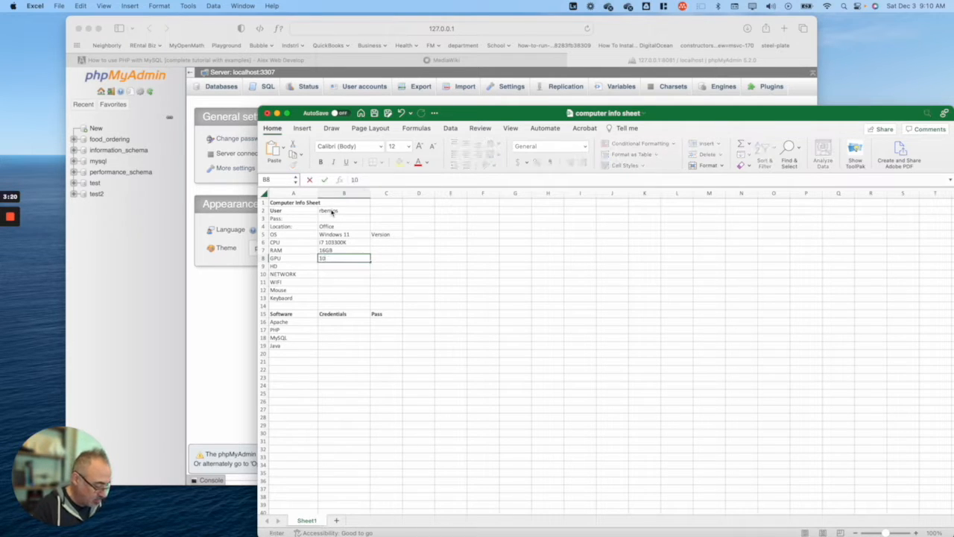
pyautogui.press('Left')
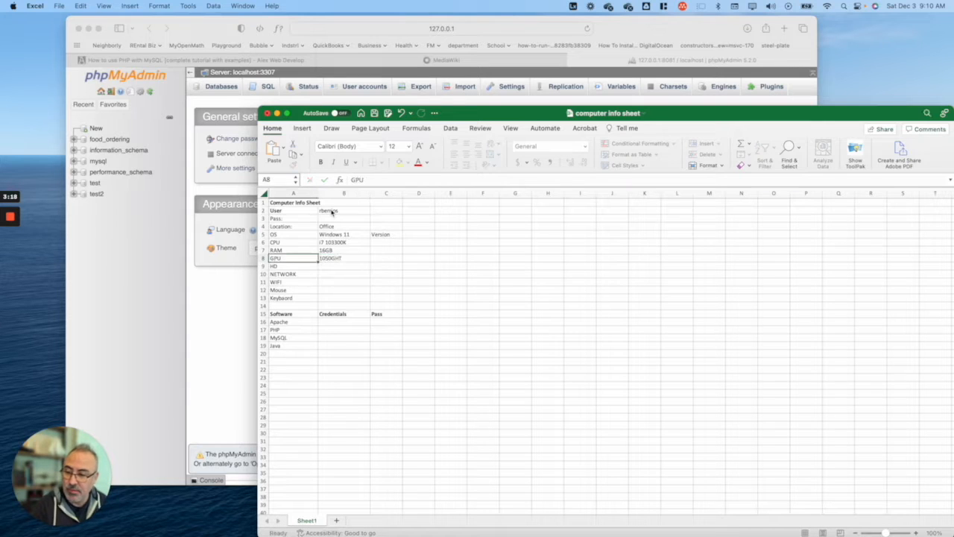
pyautogui.press('Right')
pyautogui.write('Nvid')
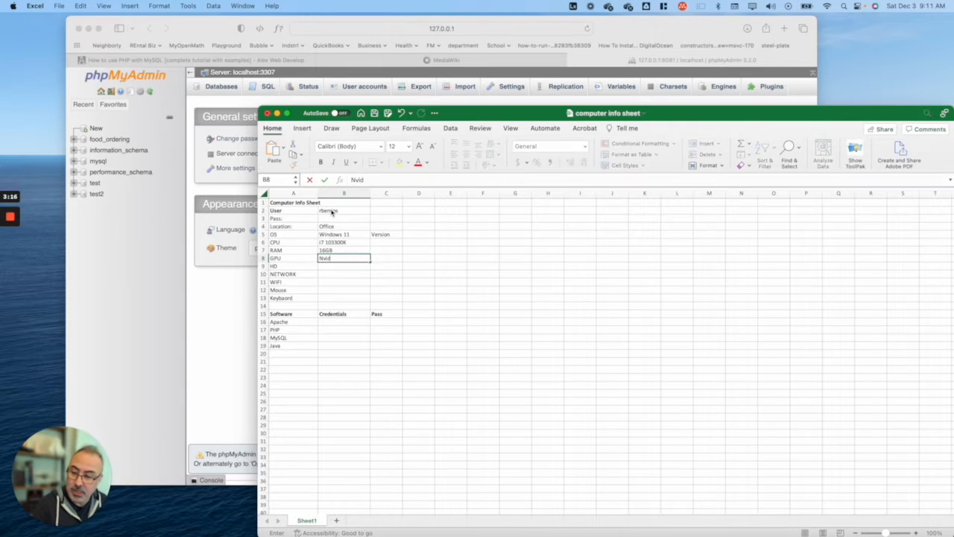
pyautogui.write('ia 1050GTY')
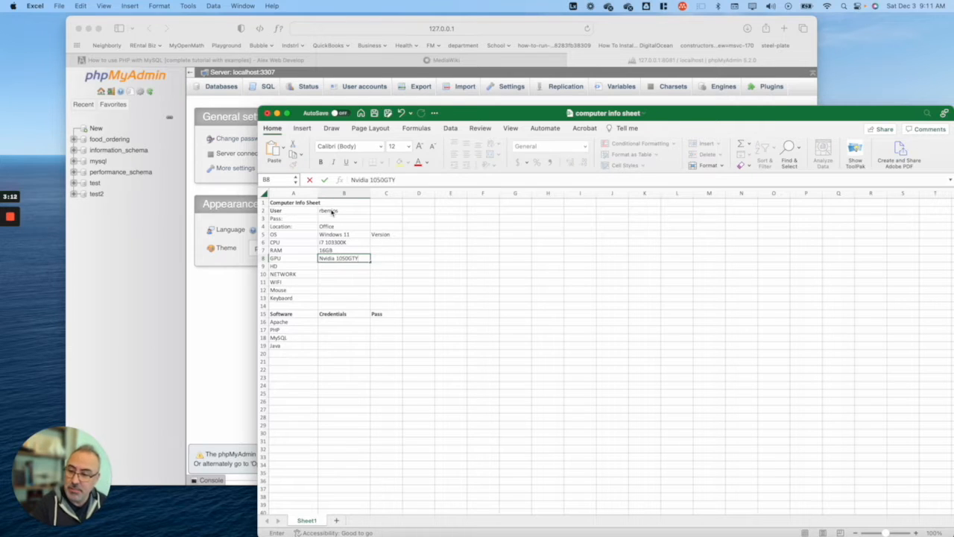
pyautogui.press('Return')
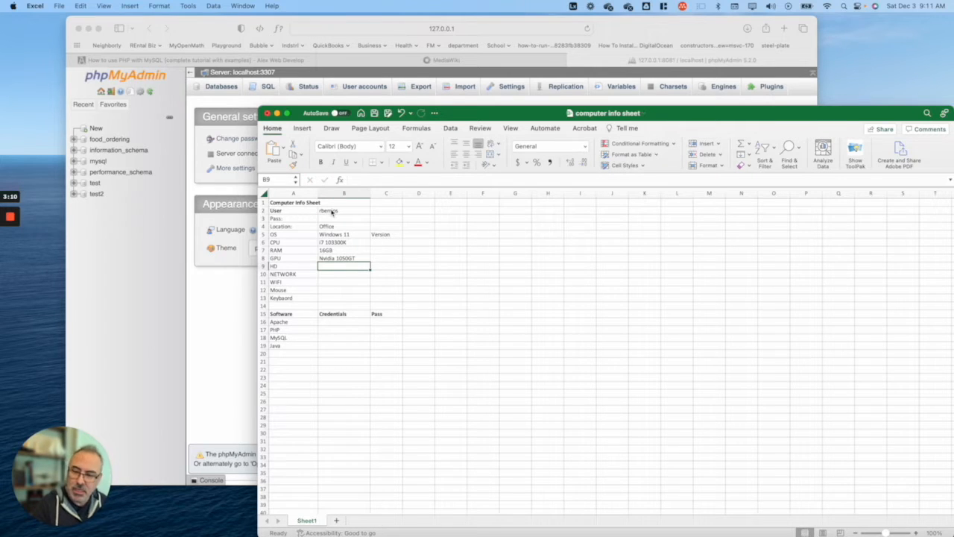
# Step: Enter the Samsung EVO 850 drive with a 1TB size
pyautogui.write('Samsung EVO 850')
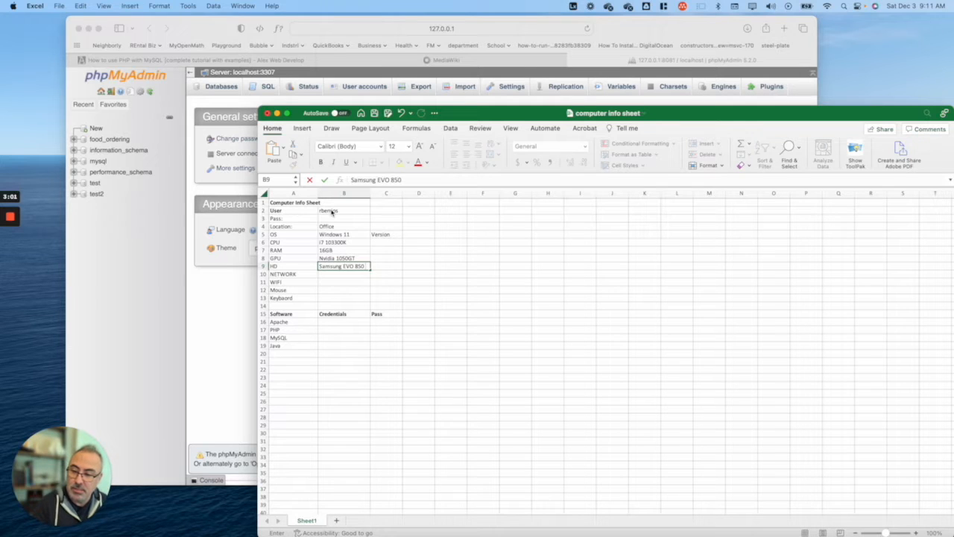
pyautogui.press('Tab')
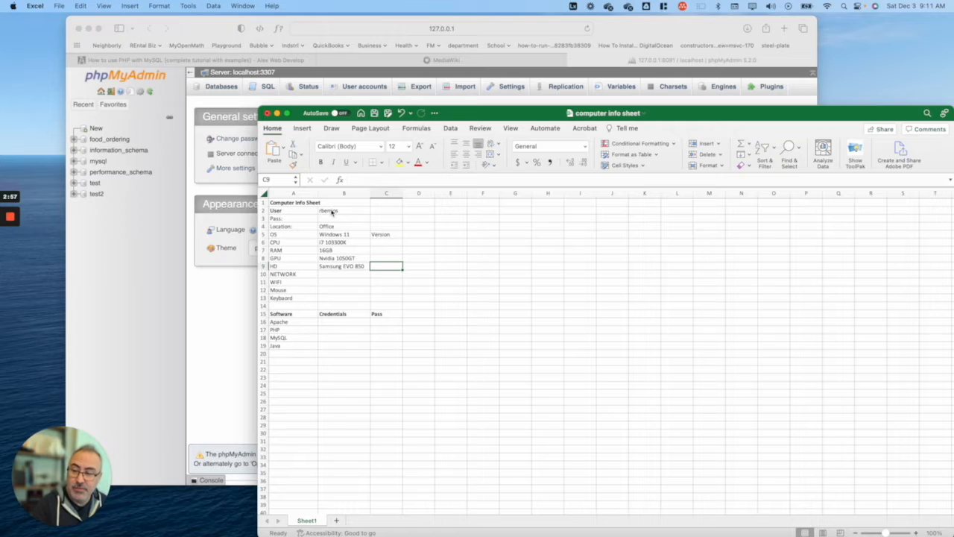
pyautogui.write('I')
pyautogui.press('BackSpace')
pyautogui.press('BackSpace')
pyautogui.write('TB')
pyautogui.press('Return')
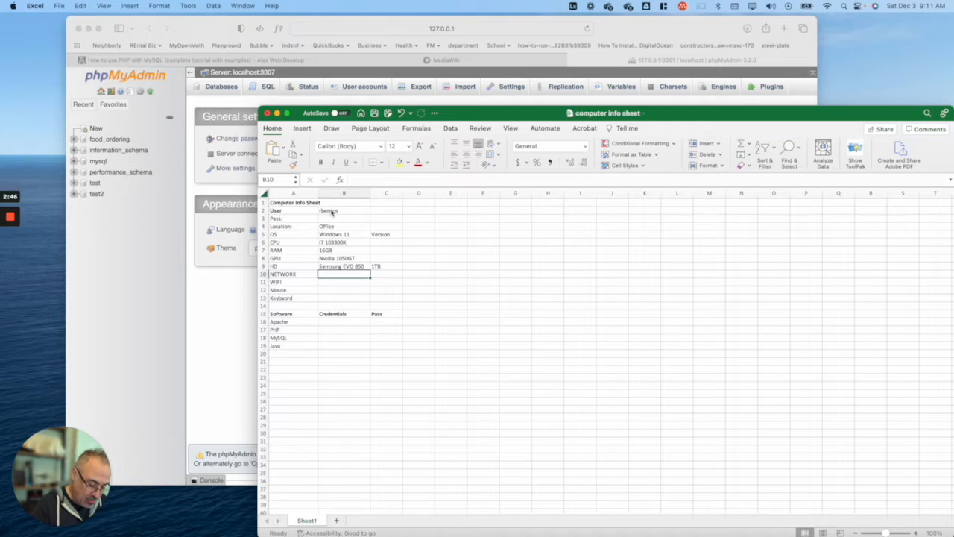
# Step: Record the network as Built Ethernet with a Netghear 1xblack 10Gb card
pyautogui.write('Bu')
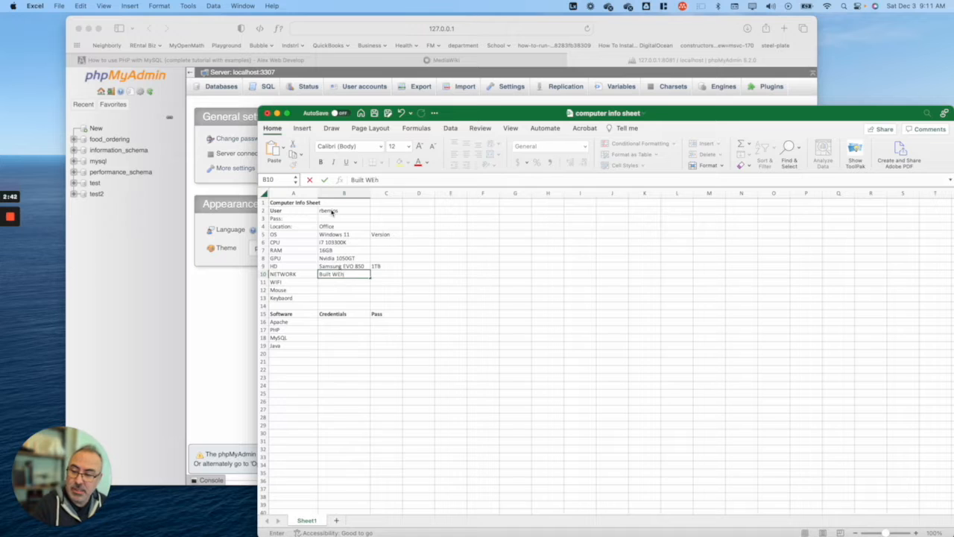
pyautogui.write('ilt Ethernet')
pyautogui.press('Tab')
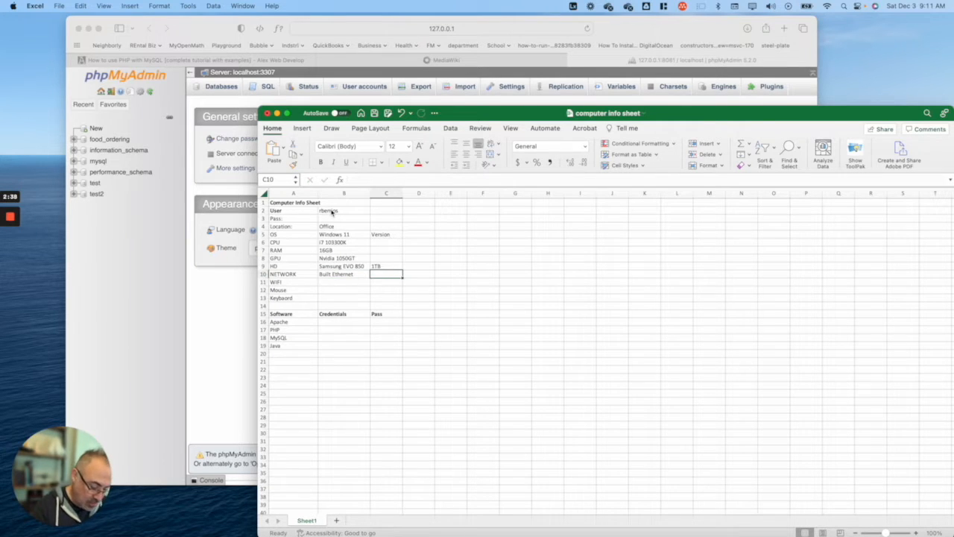
pyautogui.write('Netghear')
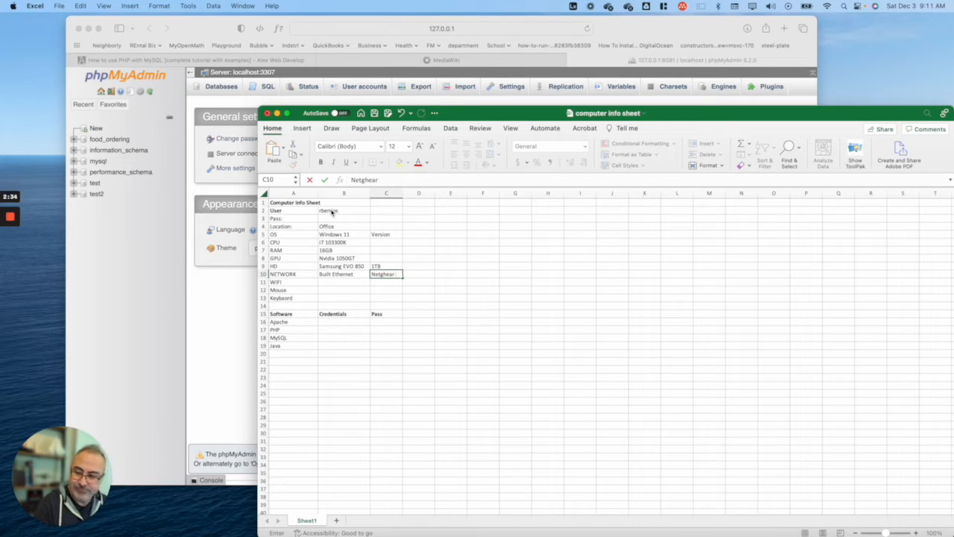
pyautogui.write(' 1xblack 10Gb card')
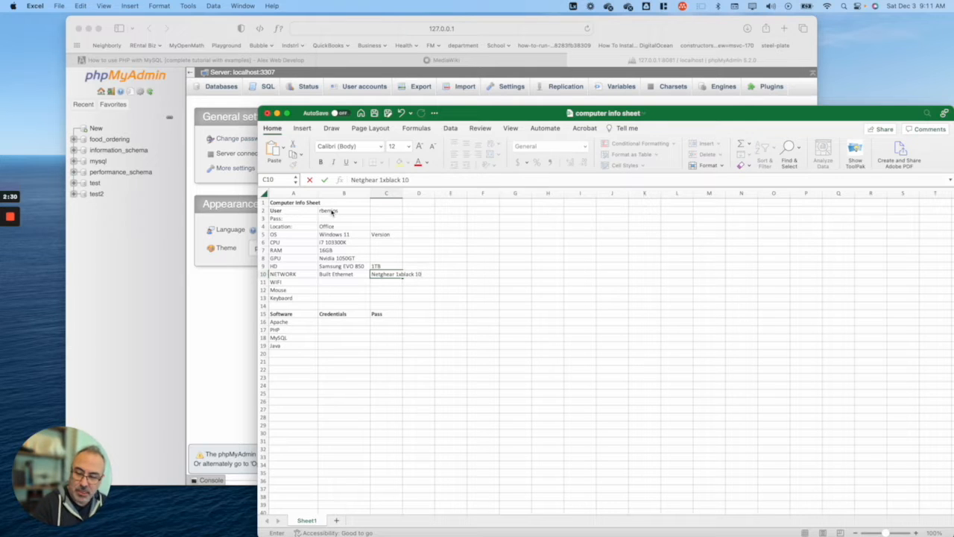
pyautogui.press('Return')
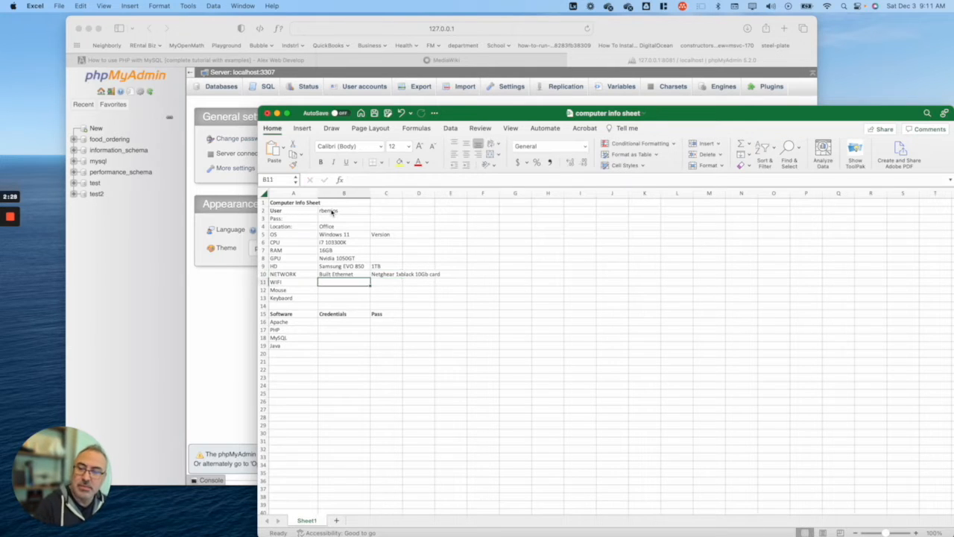
# Step: Review the keyboard and Apache, MySQL, PHP software rows, then move the spreadsheet aside
pyautogui.press('Up')
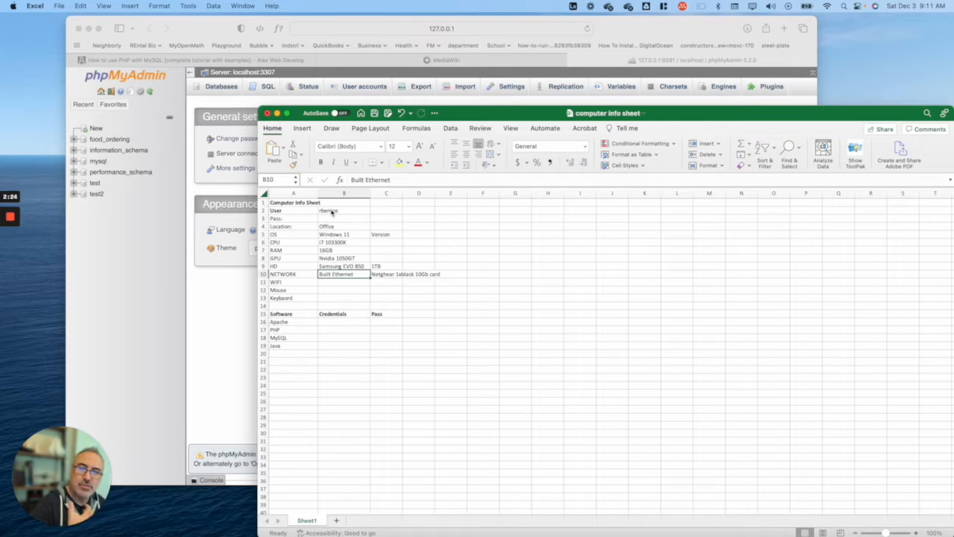
pyautogui.press('Down')
pyautogui.press('Down')
pyautogui.press('Down')
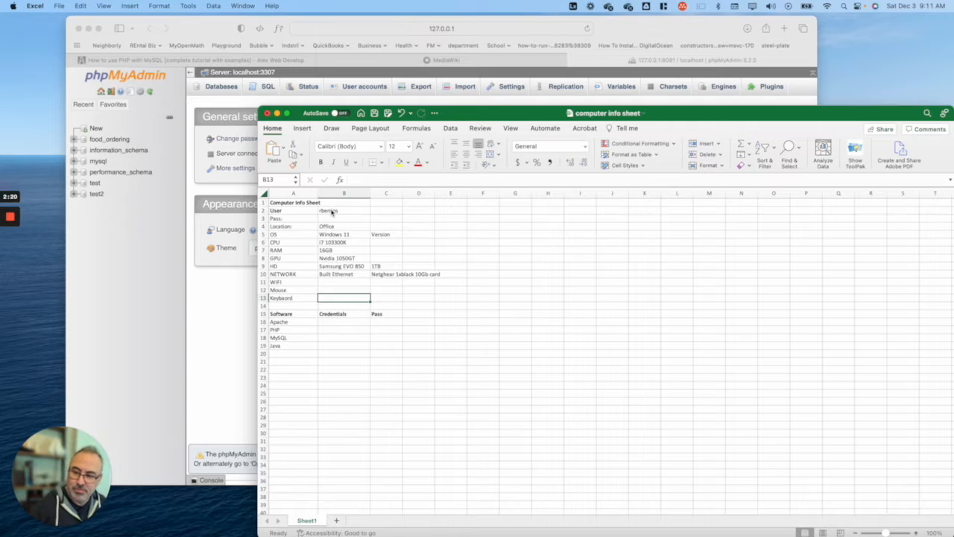
pyautogui.press('Down')
pyautogui.press('Down')
pyautogui.press('Down')
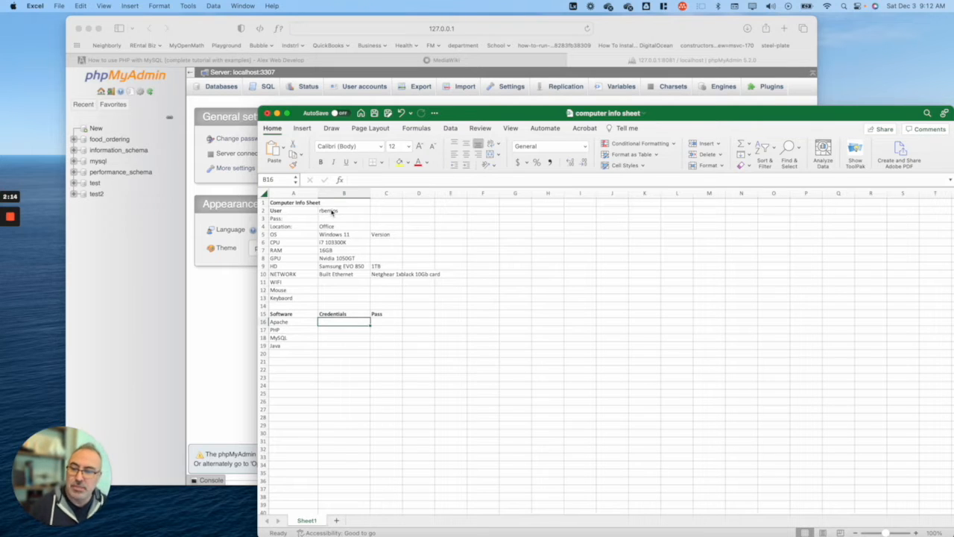
pyautogui.press('Left')
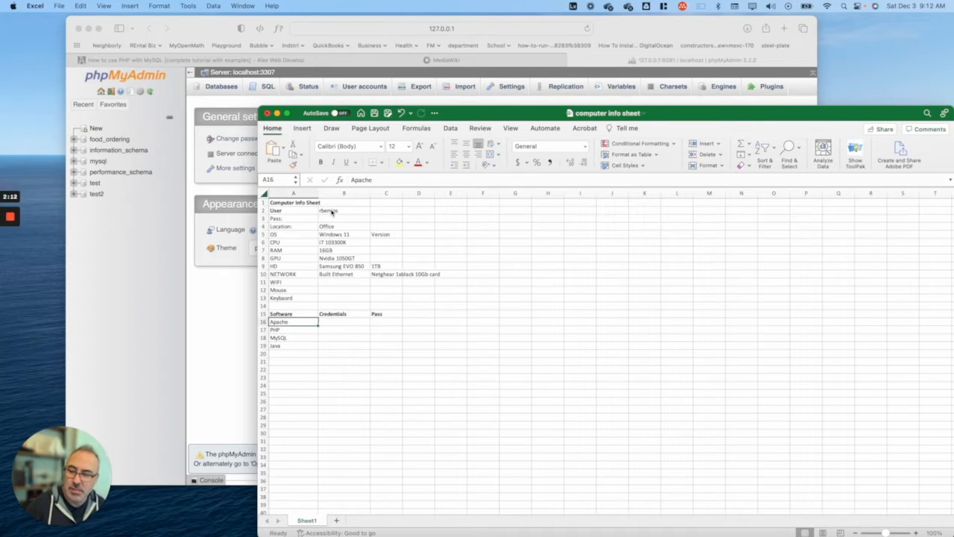
pyautogui.press('Right')
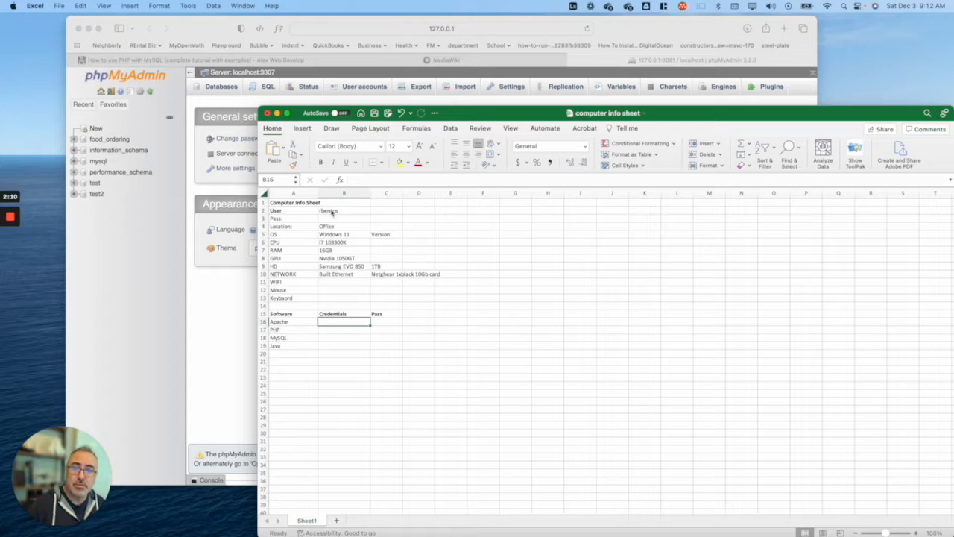
pyautogui.press('Left')
pyautogui.press('Down')
pyautogui.press('Down')
pyautogui.press('Down')
pyautogui.press('Down')
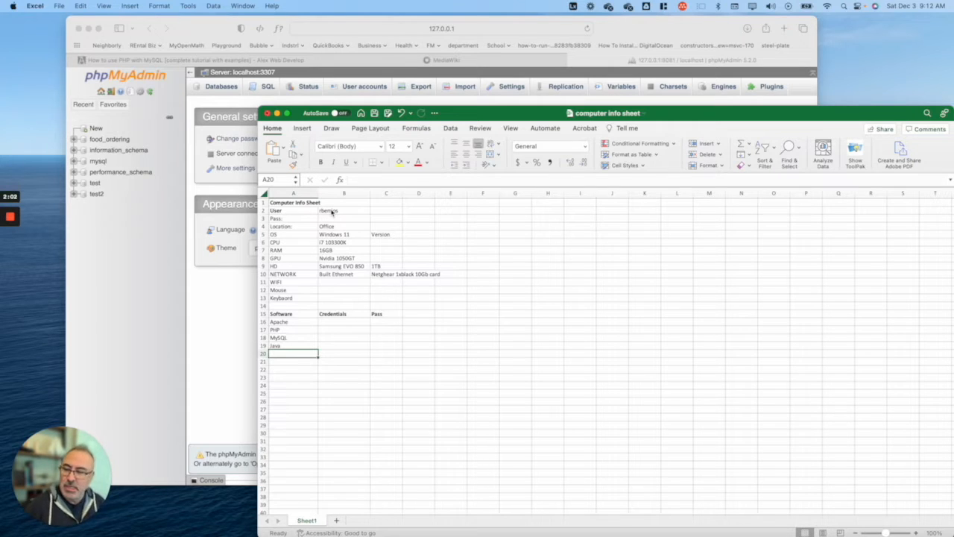
pyautogui.press('Up')
pyautogui.press('Up')
pyautogui.press('Up')
pyautogui.press('Up')
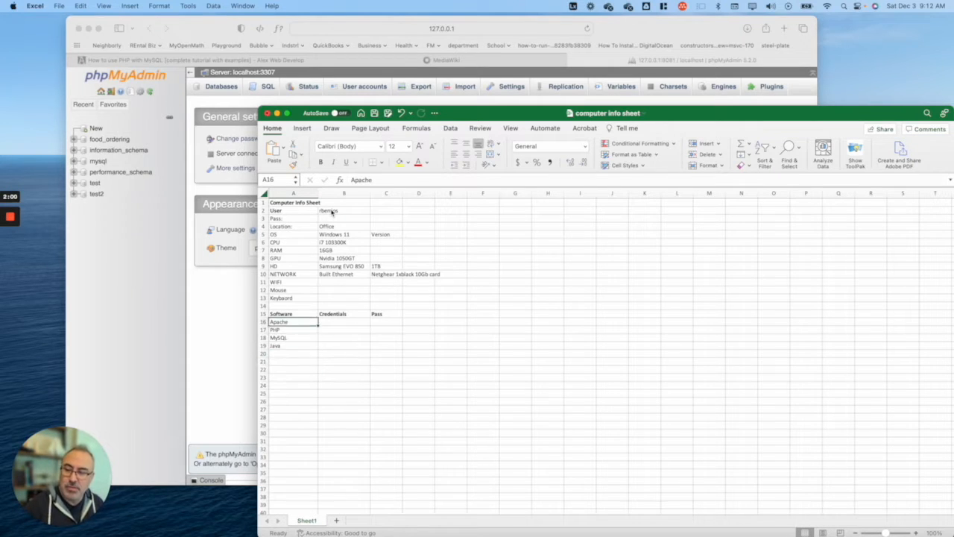
pyautogui.press('Down')
pyautogui.press('Down')
pyautogui.press('Down')
pyautogui.press('Up')
pyautogui.press('Up')
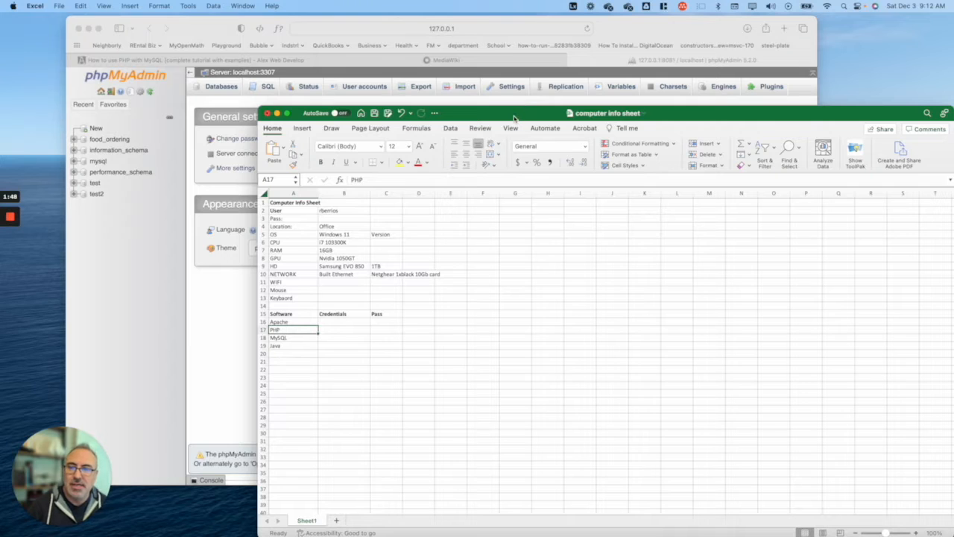
pyautogui.moveTo(514, 118); pyautogui.dragTo(953, 67)
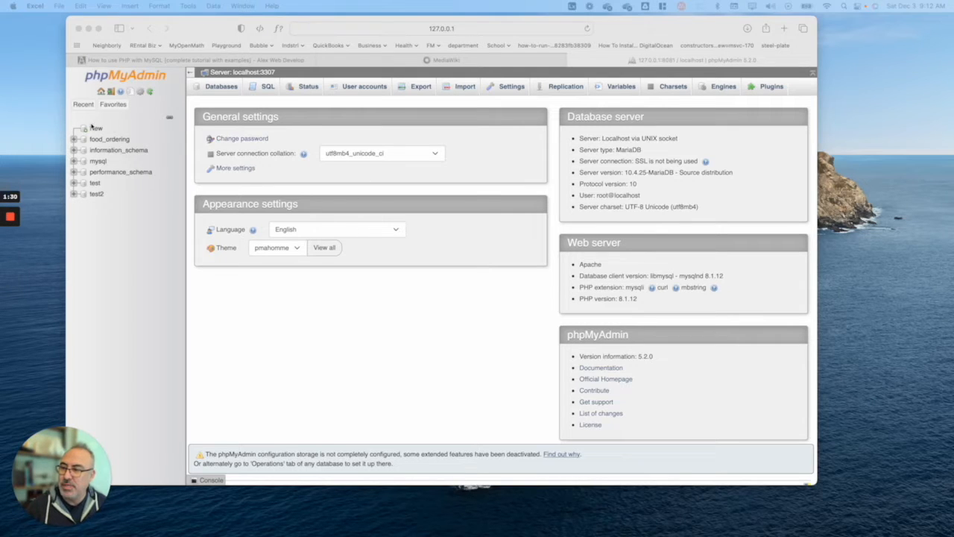
# Step: Create a database named ELAC_CC_ITInfo from phpMyAdmin's Databases page
pyautogui.click(207, 25)
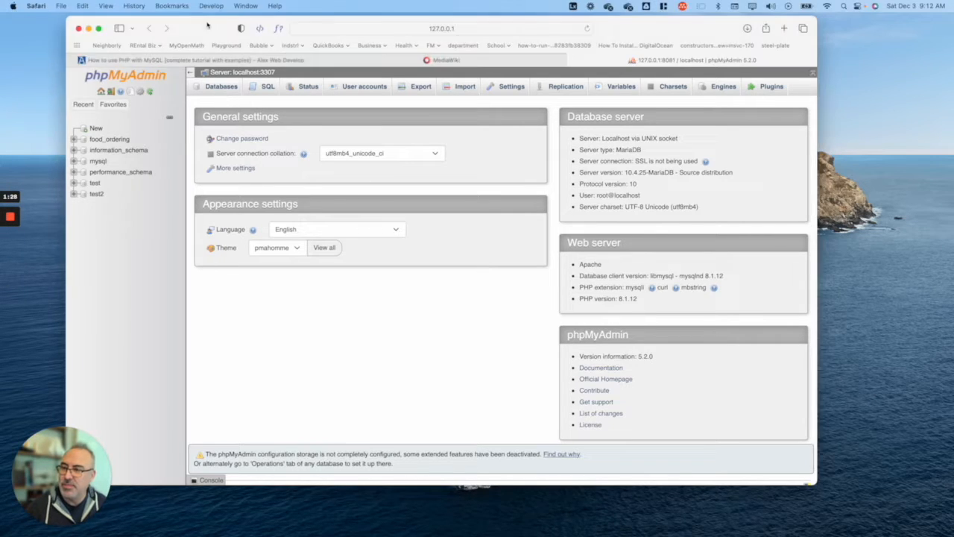
pyautogui.moveTo(355, 524)
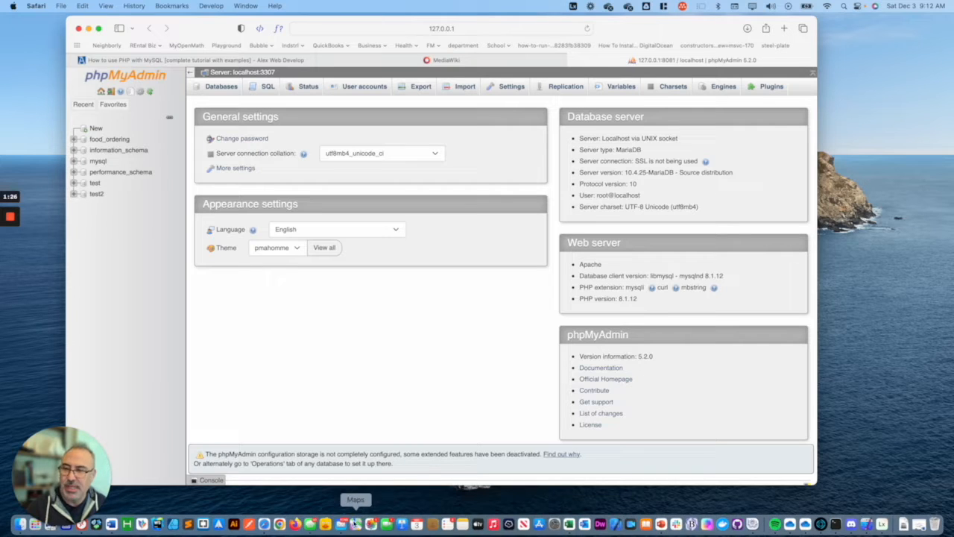
pyautogui.click(220, 86)
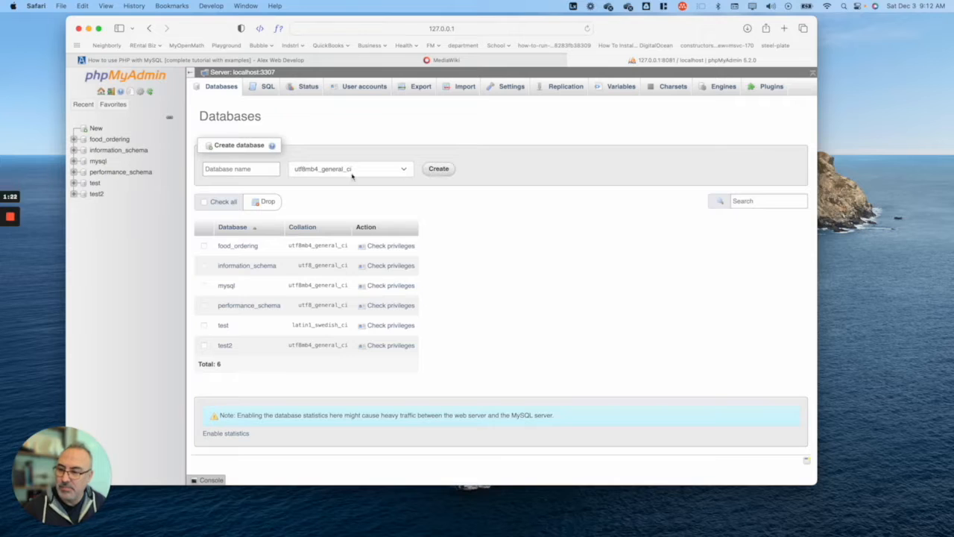
pyautogui.click(268, 170)
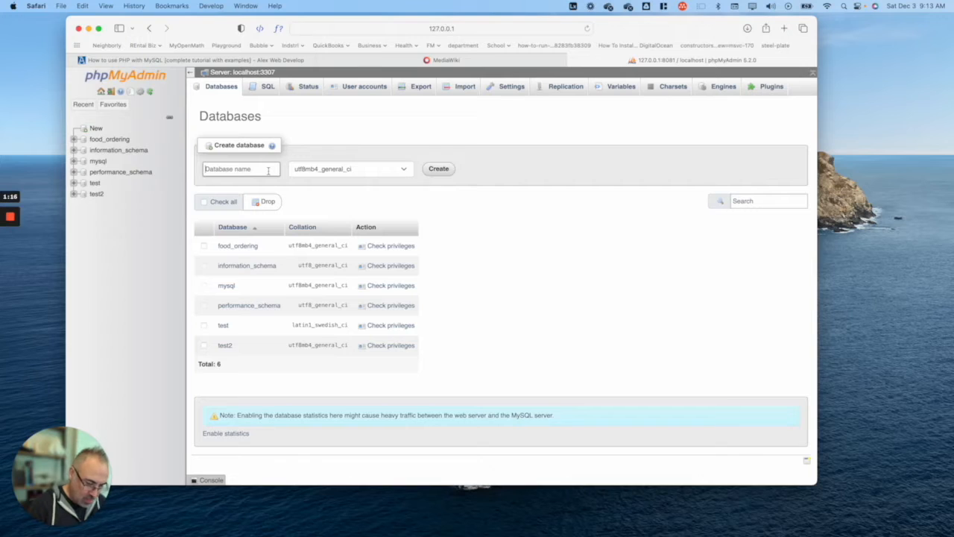
pyautogui.write('f')
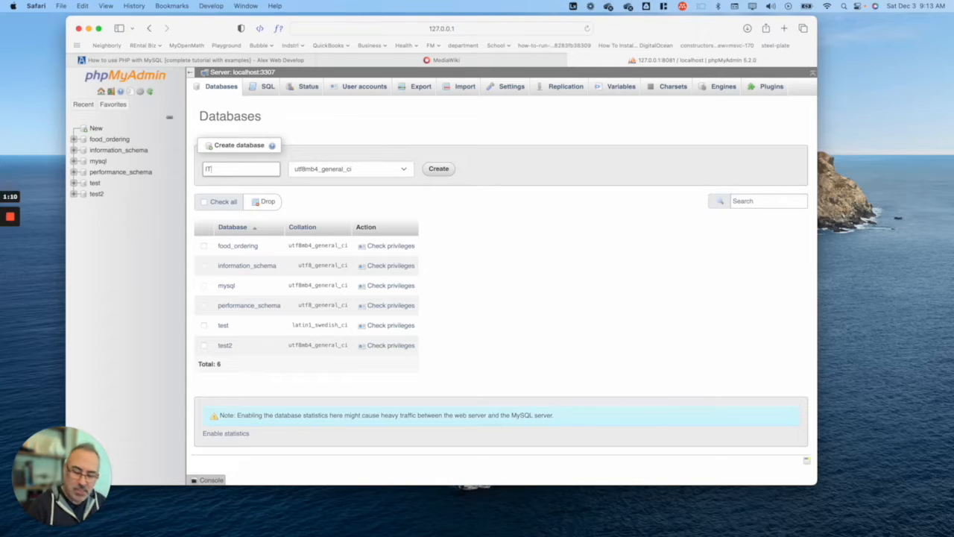
pyautogui.press('BackSpace')
pyautogui.press('BackSpace')
pyautogui.write('ELAC')
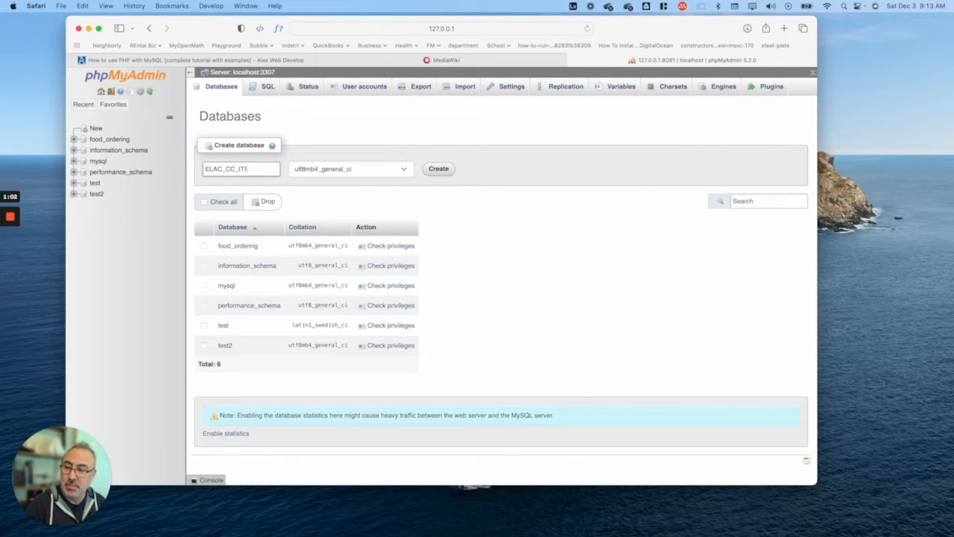
pyautogui.click(437, 169)
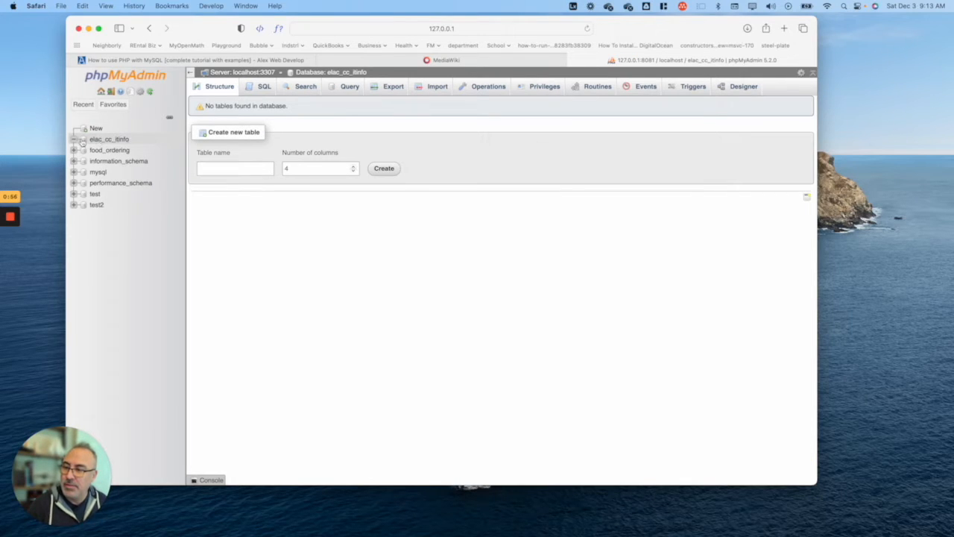
# Step: Name the new table Computers, with the spreadsheet moved aside
pyautogui.click(221, 167)
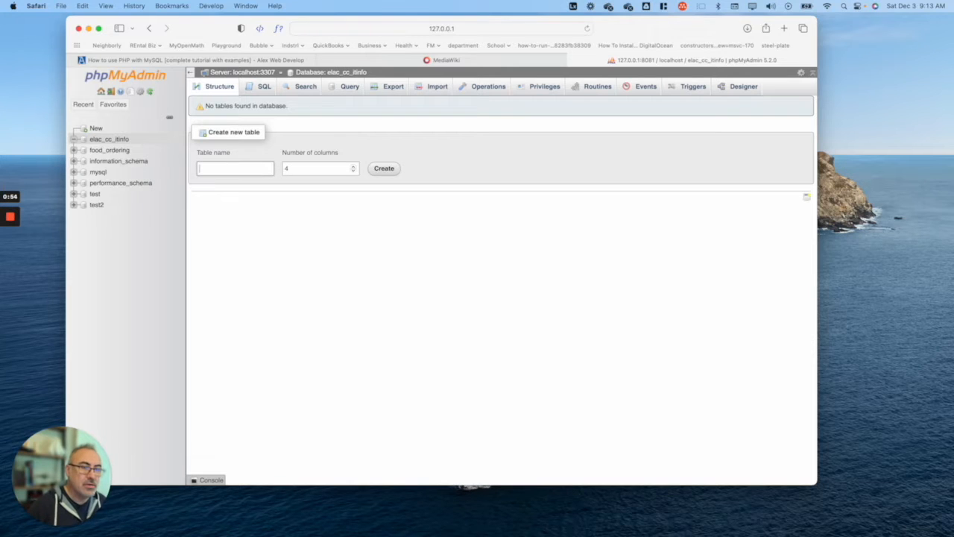
pyautogui.press('super+Tab')
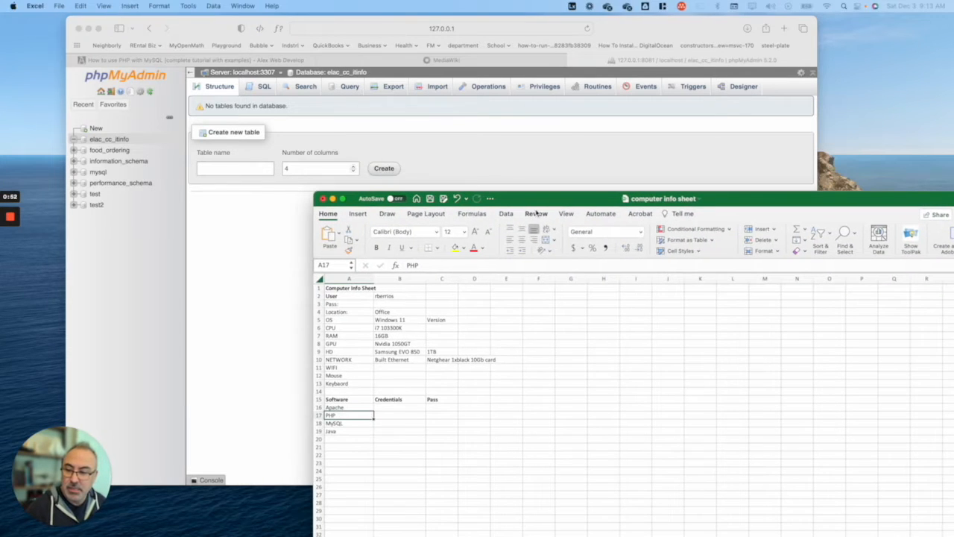
pyautogui.moveTo(538, 200); pyautogui.dragTo(941, 177)
pyautogui.click(207, 170)
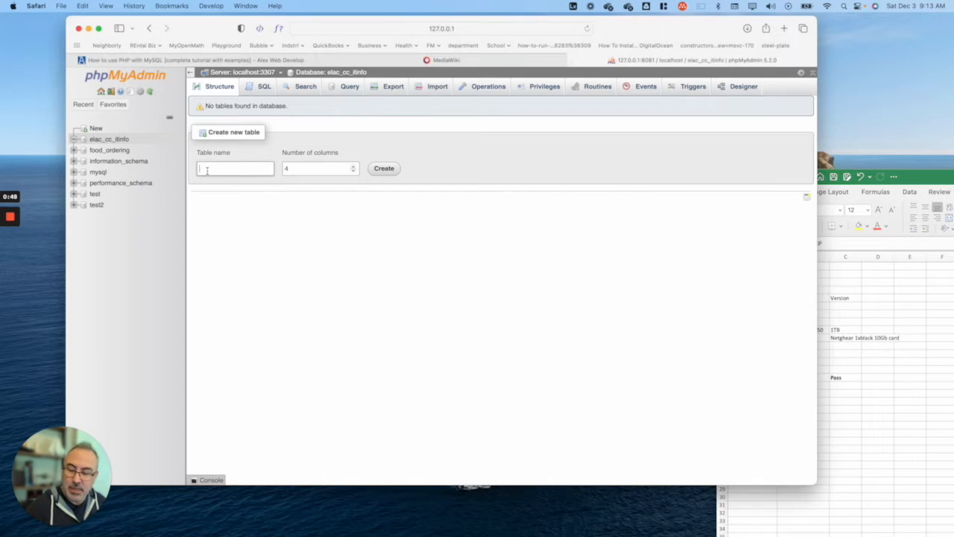
pyautogui.write('Computers')
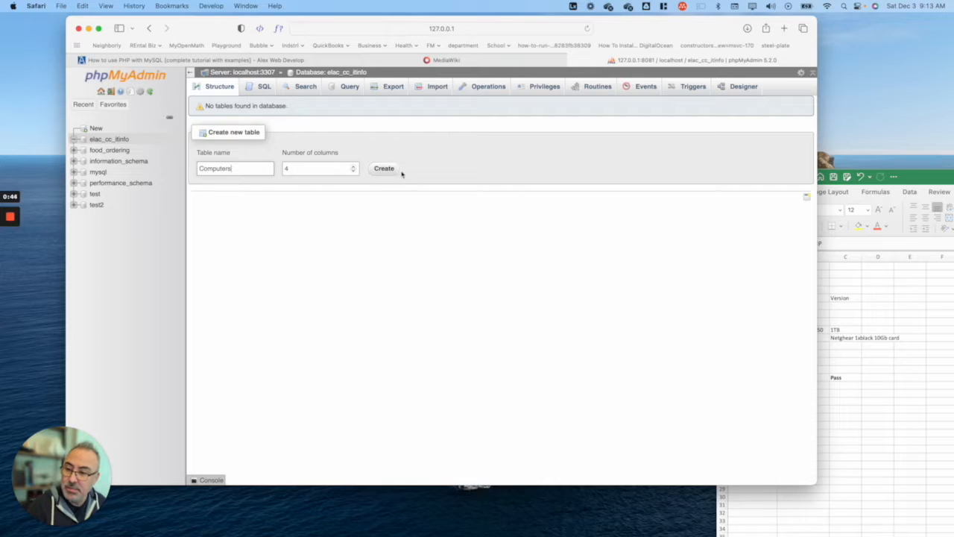
pyautogui.click(327, 166)
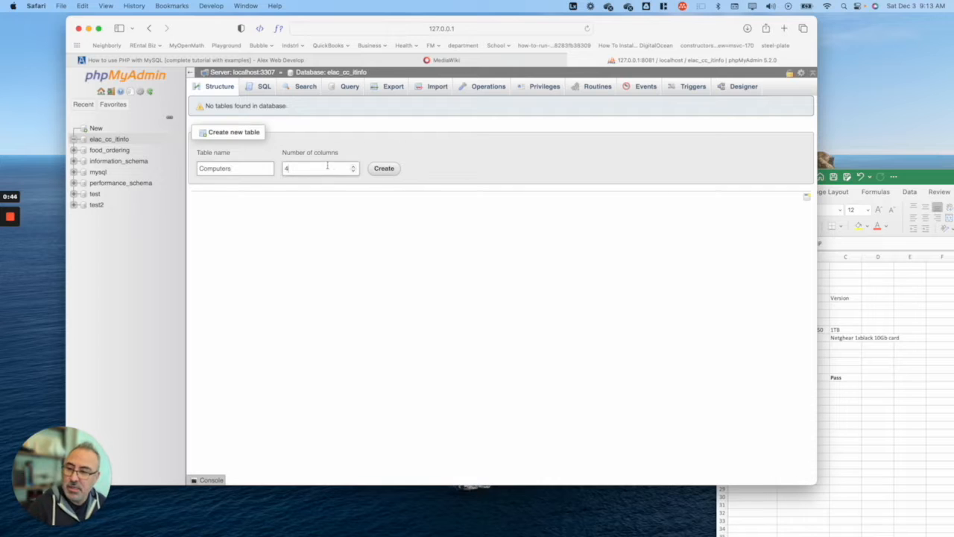
# Step: Review the sheet's location, hardware, drive and network rows to plan the columns
pyautogui.moveTo(934, 173); pyautogui.dragTo(708, 121)
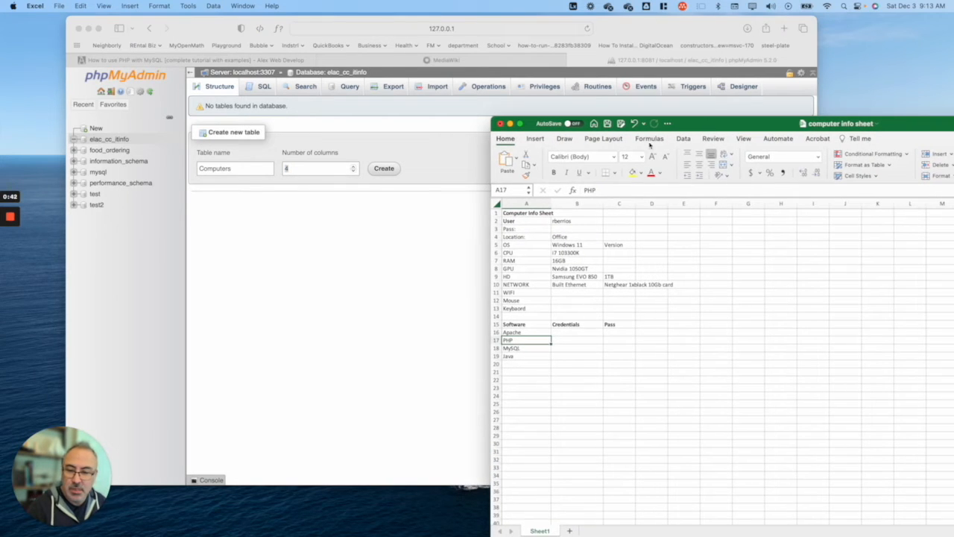
pyautogui.click(514, 229)
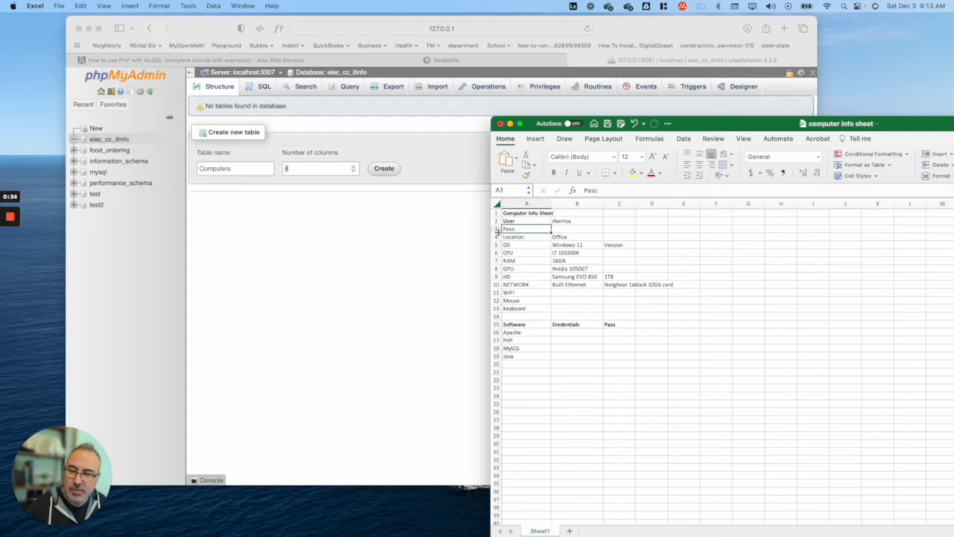
pyautogui.click(519, 237)
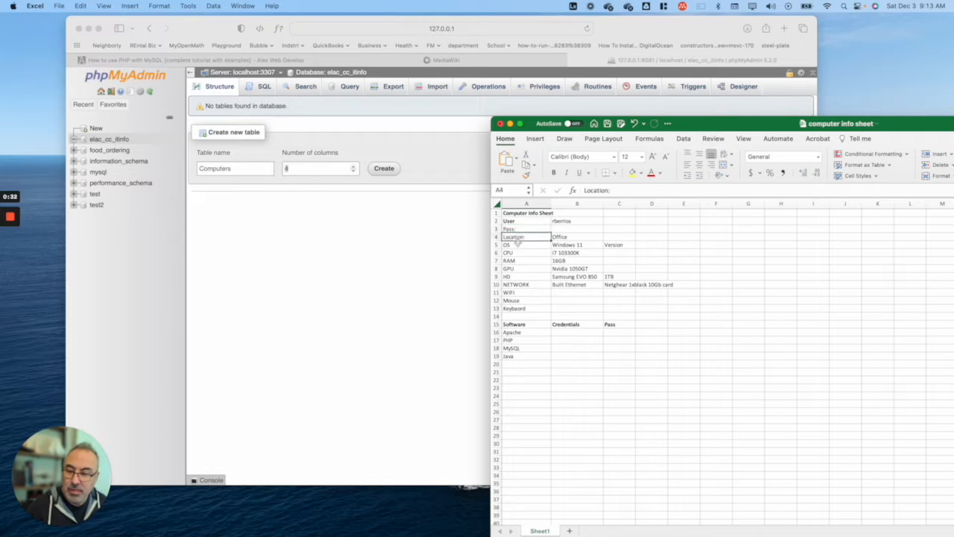
pyautogui.press('Down')
pyautogui.press('Down')
pyautogui.press('Down')
pyautogui.press('Down')
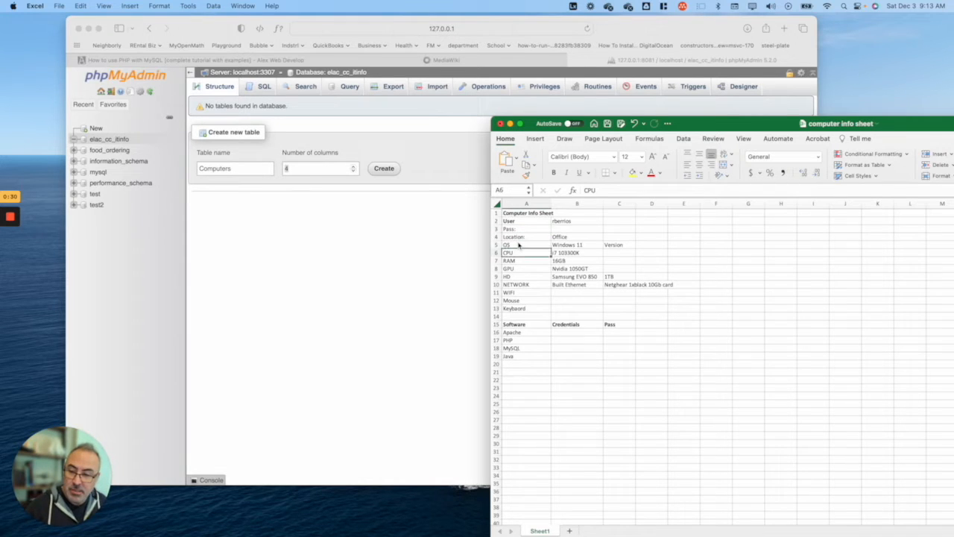
pyautogui.press('Down')
pyautogui.press('Down')
pyautogui.press('Down')
pyautogui.press('Down')
pyautogui.press('Down')
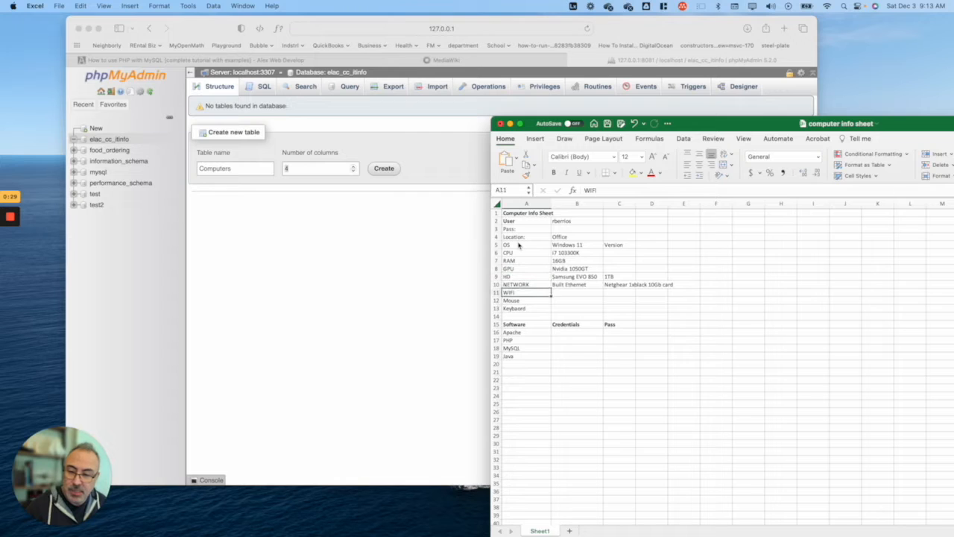
pyautogui.press('Right')
pyautogui.press('Up')
pyautogui.press('Up')
pyautogui.press('Up')
pyautogui.press('Right')
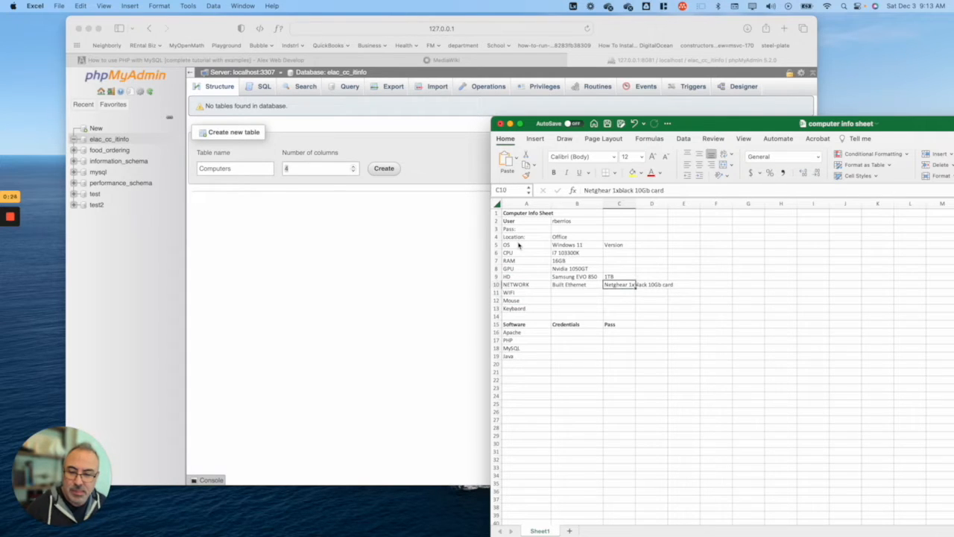
pyautogui.press('Up')
pyautogui.press('Down')
pyautogui.press('Left')
pyautogui.press('Left')
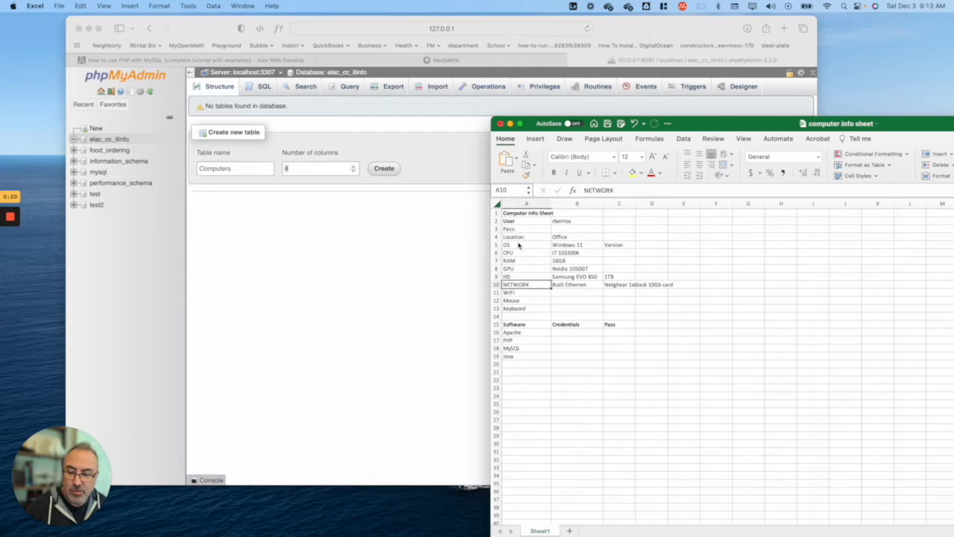
pyautogui.press('Right')
pyautogui.press('Right')
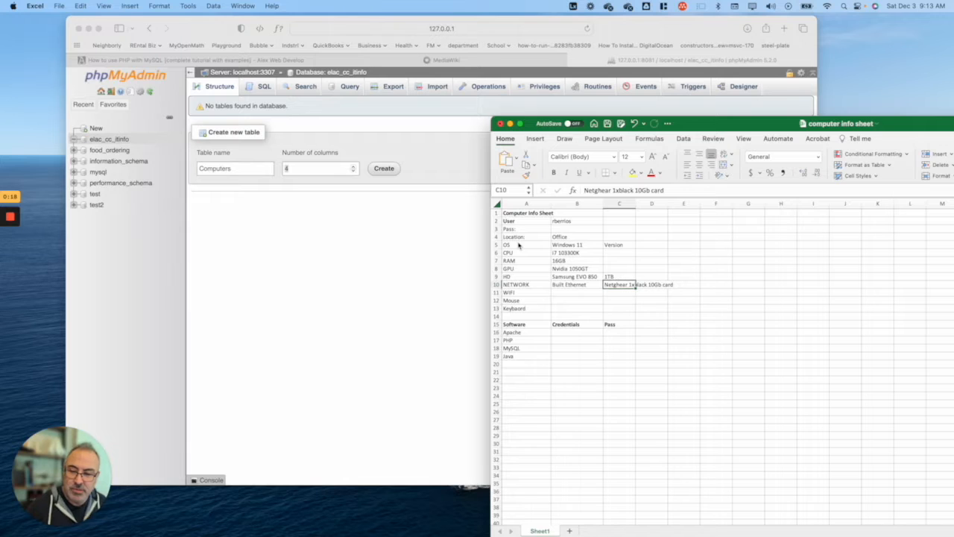
# Step: Give the Computers table 15 columns and generate its column form
pyautogui.click(319, 168)
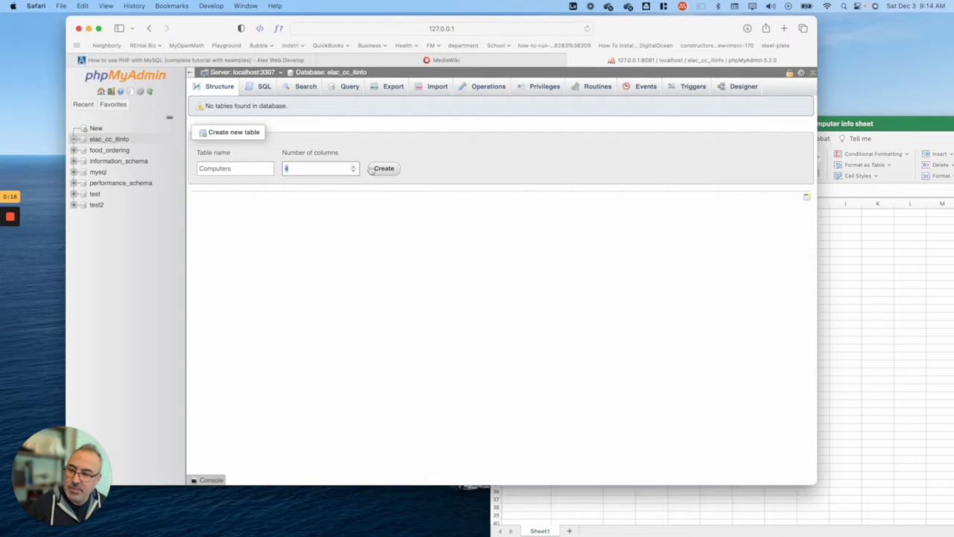
pyautogui.write('15')
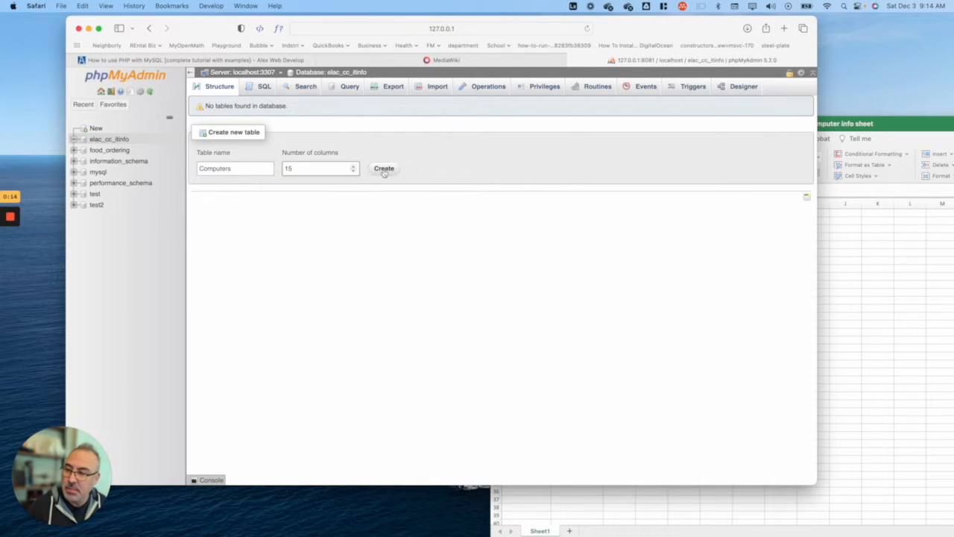
pyautogui.click(383, 168)
# Step: Name the first column Computer and give it the SERIAL type
pyautogui.click(228, 168)
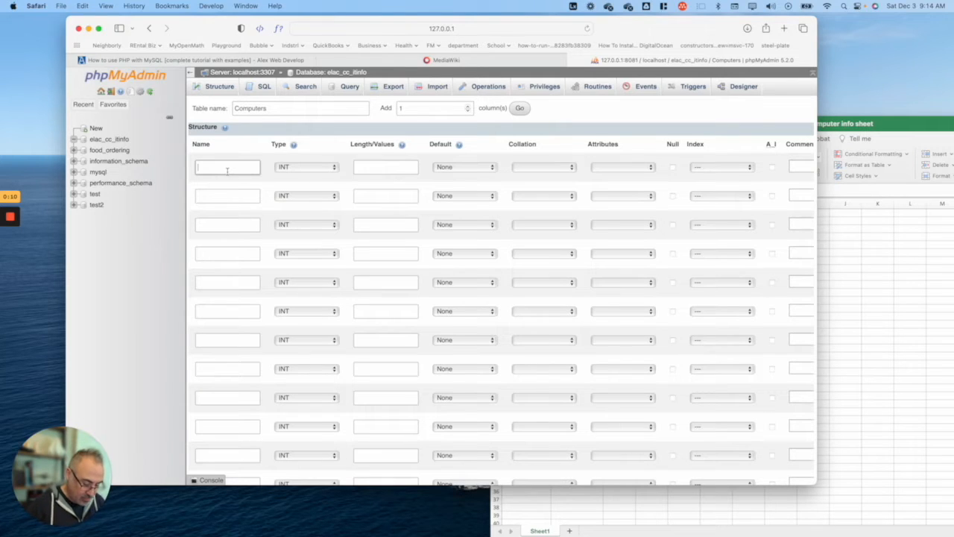
pyautogui.write('Computer')
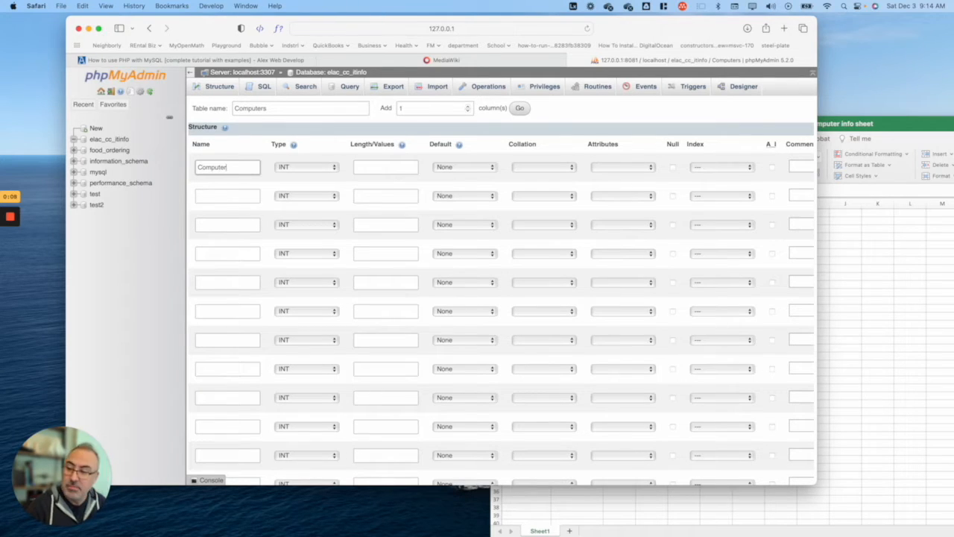
pyautogui.click(317, 168)
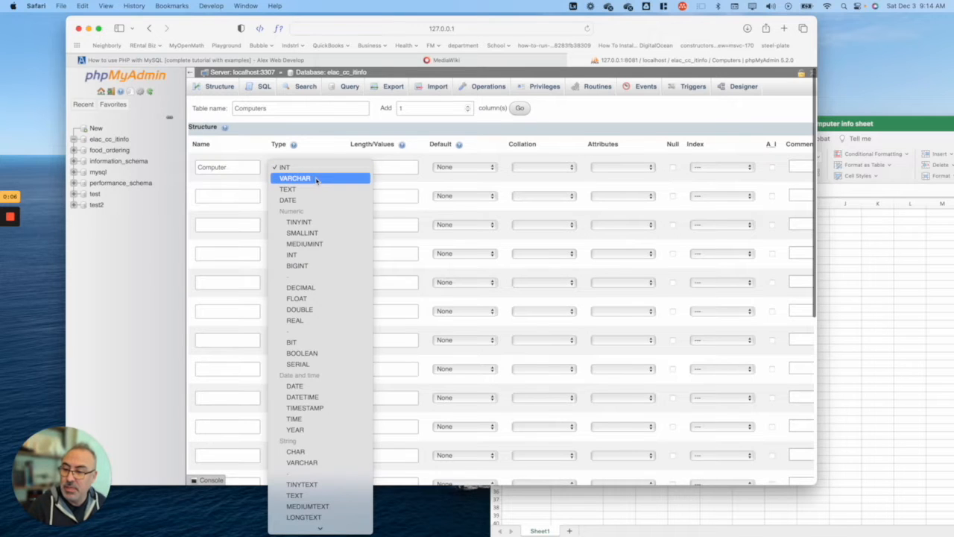
pyautogui.scroll(-5, 309, 343)
pyautogui.scroll(2, 302, 328)
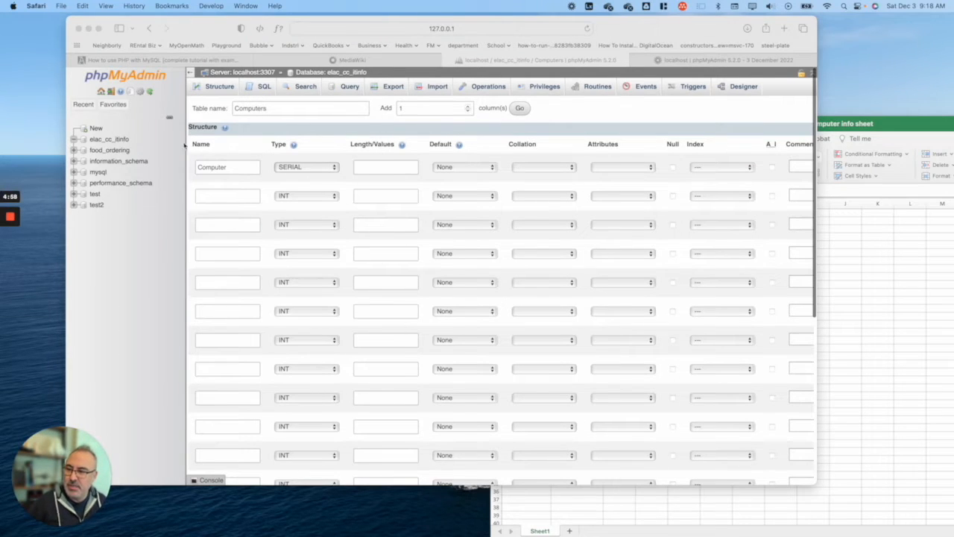
# Step: Check the collation, default and attribute options, then choose PRIMARY as the Computer column's index
pyautogui.click(544, 174)
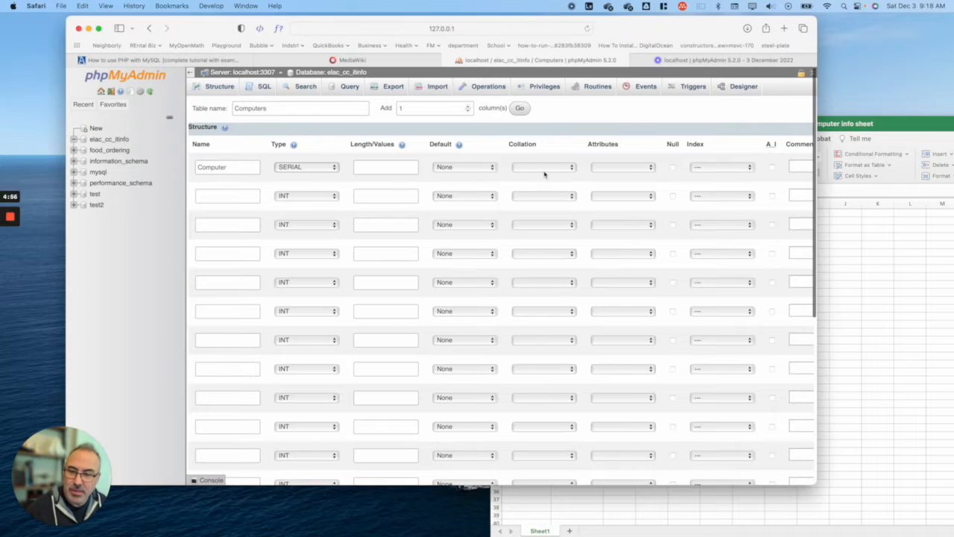
pyautogui.click(544, 168)
pyautogui.click(462, 167)
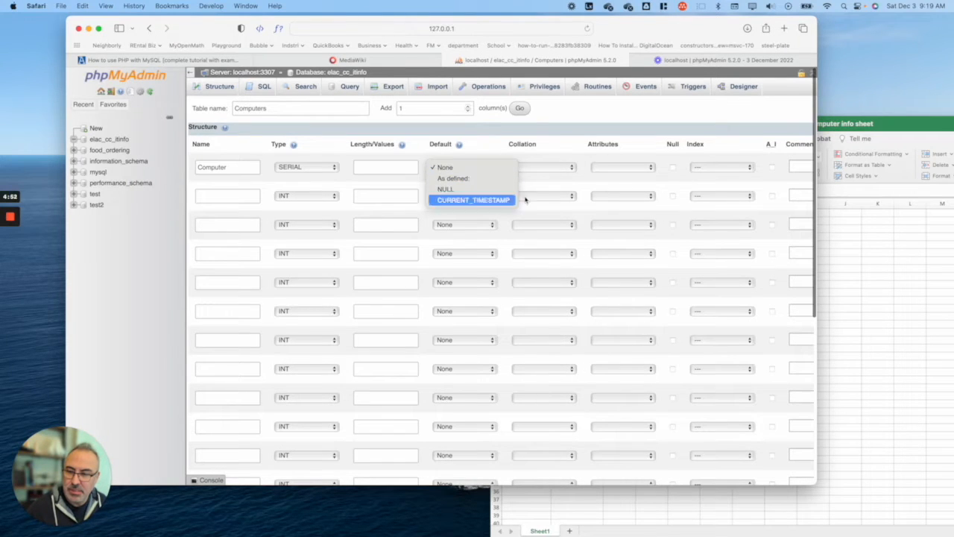
pyautogui.click(611, 164)
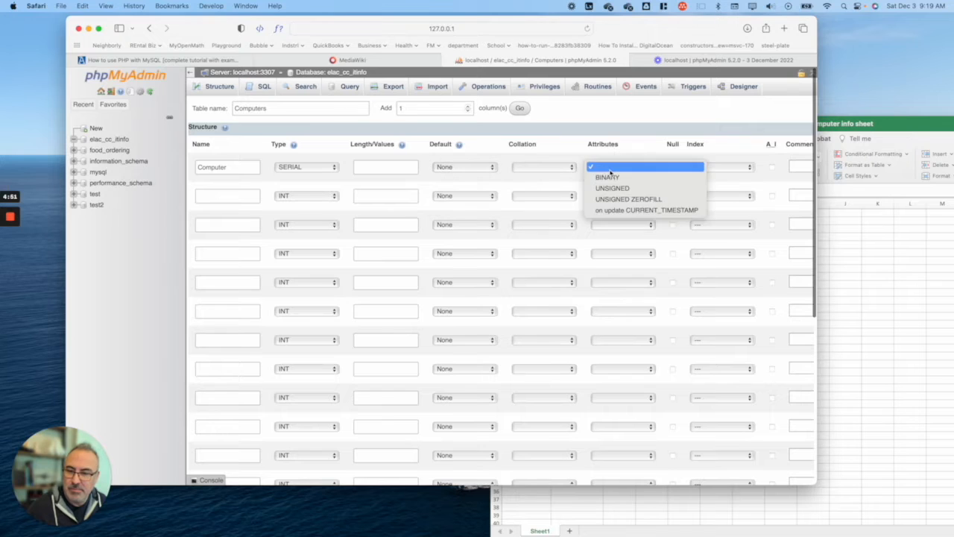
pyautogui.click(700, 161)
pyautogui.click(721, 167)
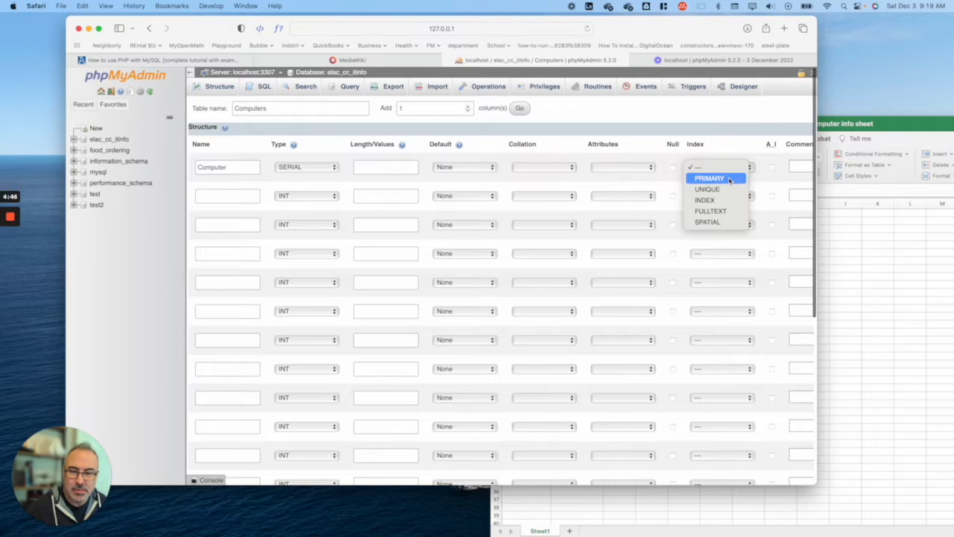
pyautogui.click(729, 179)
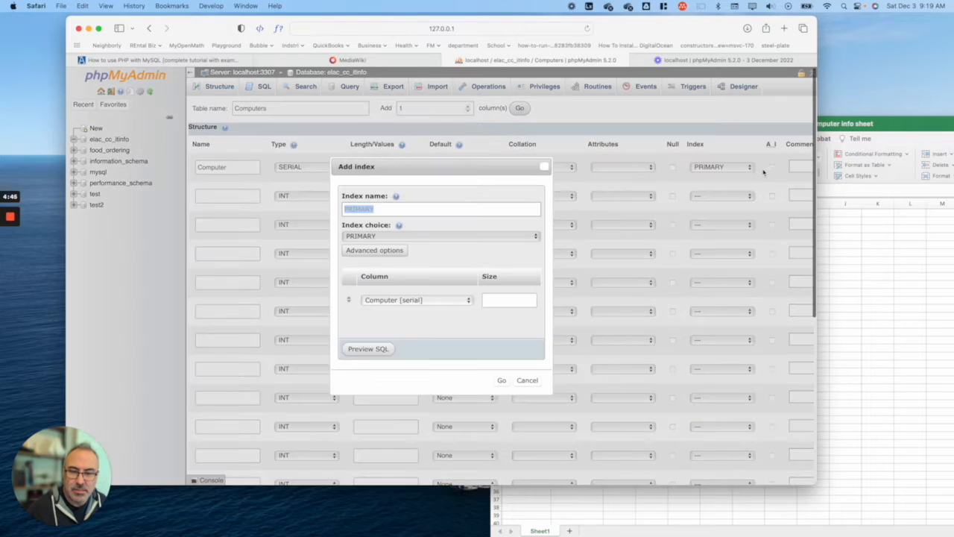
# Step: Confirm the PRIMARY index on Computer, cancelling a trial UNIQUE index
pyautogui.click(393, 254)
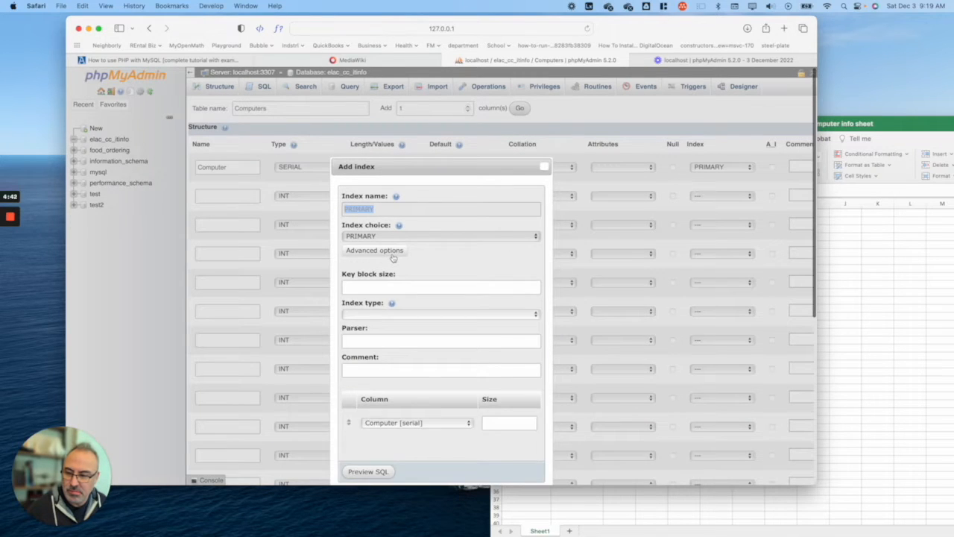
pyautogui.click(393, 254)
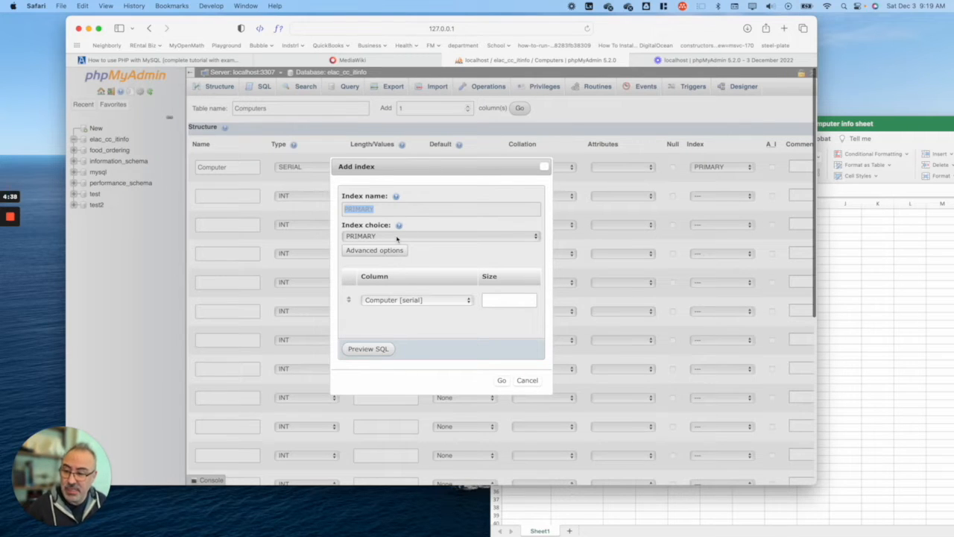
pyautogui.click(502, 380)
pyautogui.click(749, 167)
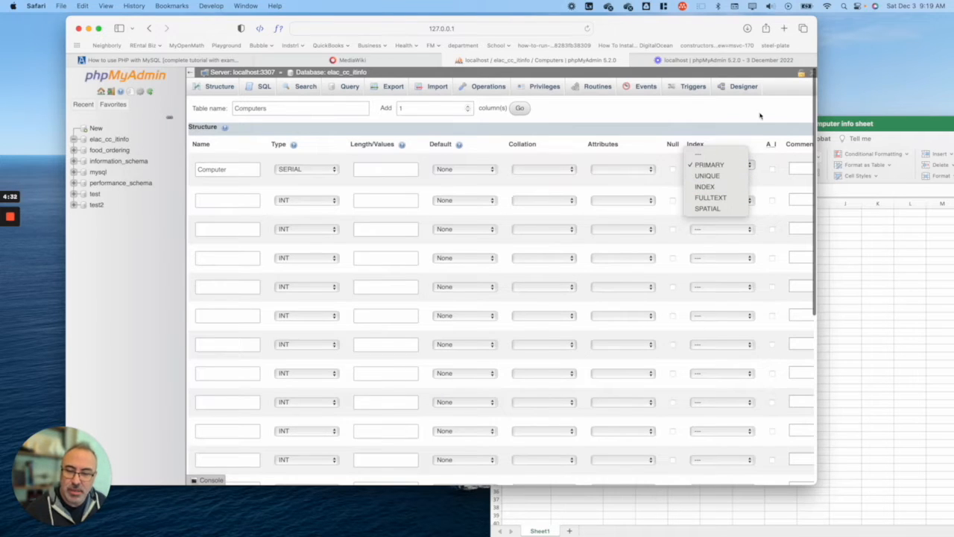
pyautogui.click(709, 175)
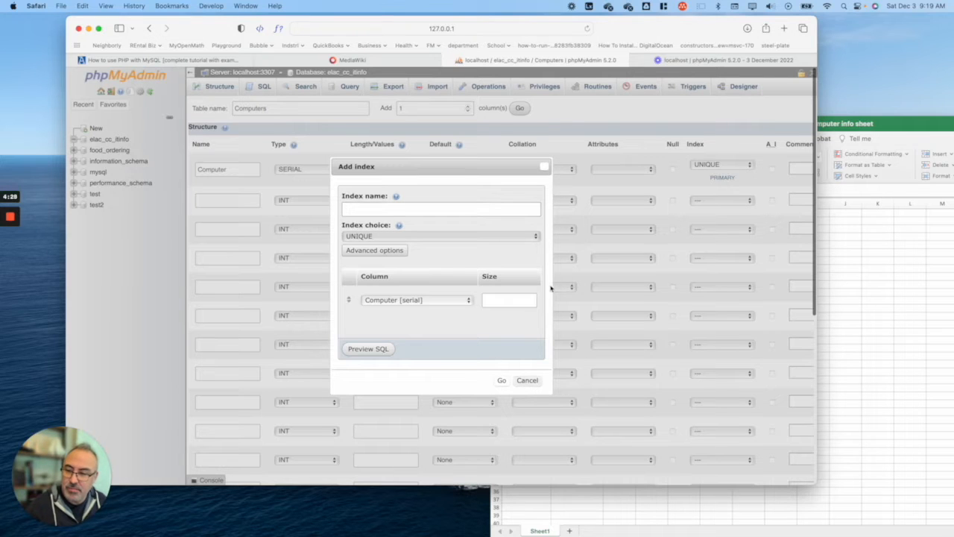
pyautogui.click(545, 166)
pyautogui.click(740, 166)
pyautogui.click(741, 154)
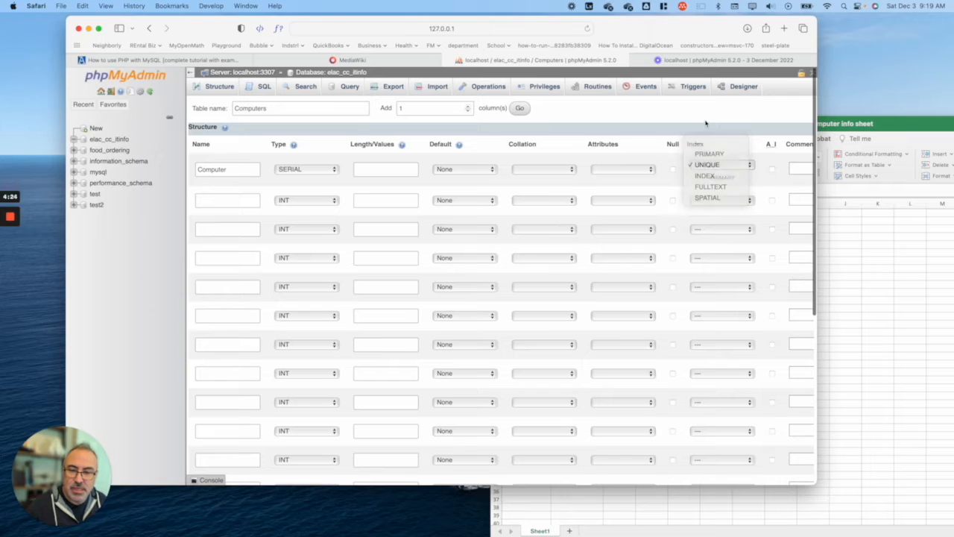
# Step: Place the Excel info sheet beside a narrowed browser window
pyautogui.click(218, 204)
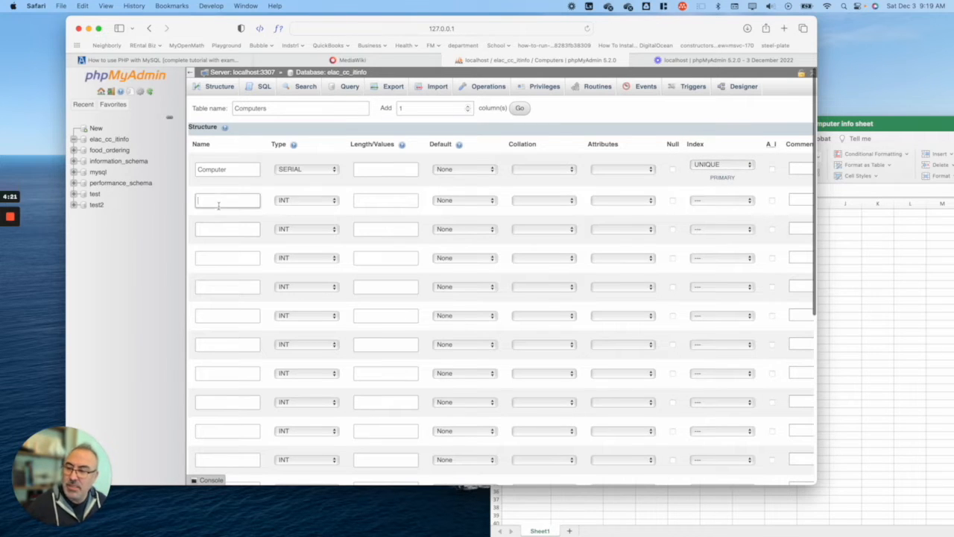
pyautogui.click(880, 124)
pyautogui.moveTo(953, 32); pyautogui.dragTo(552, 72)
pyautogui.click(715, 28)
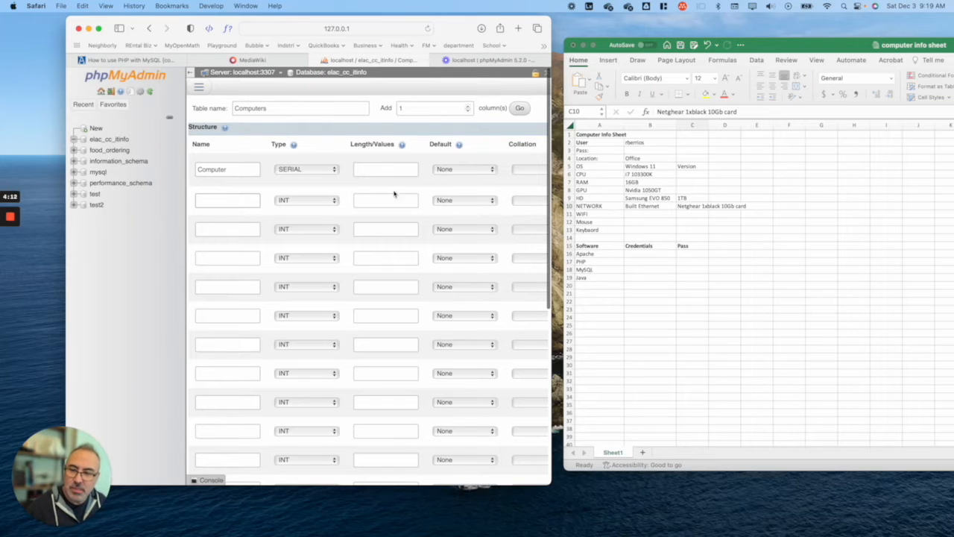
# Step: Define the Location and OS columns as VARCHAR with length 100
pyautogui.write('Location')
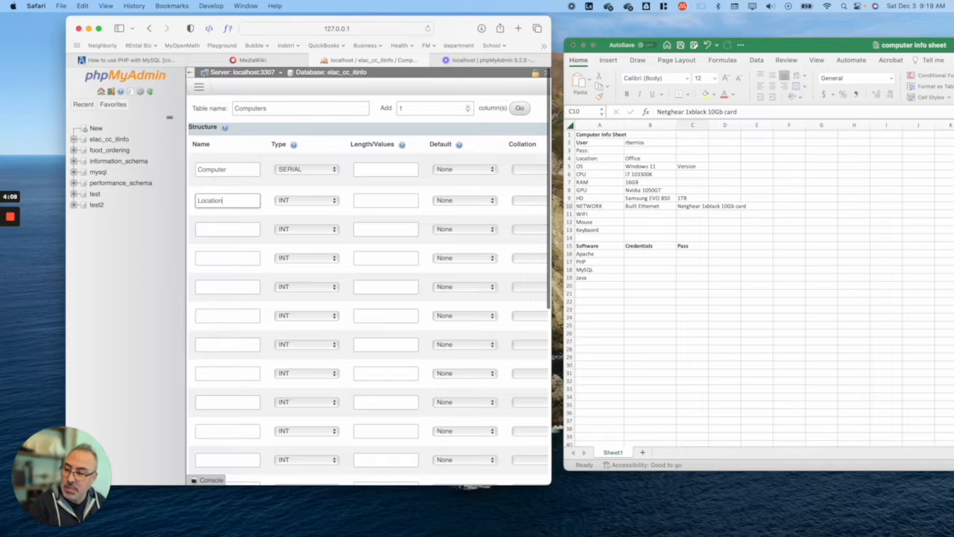
pyautogui.click(305, 200)
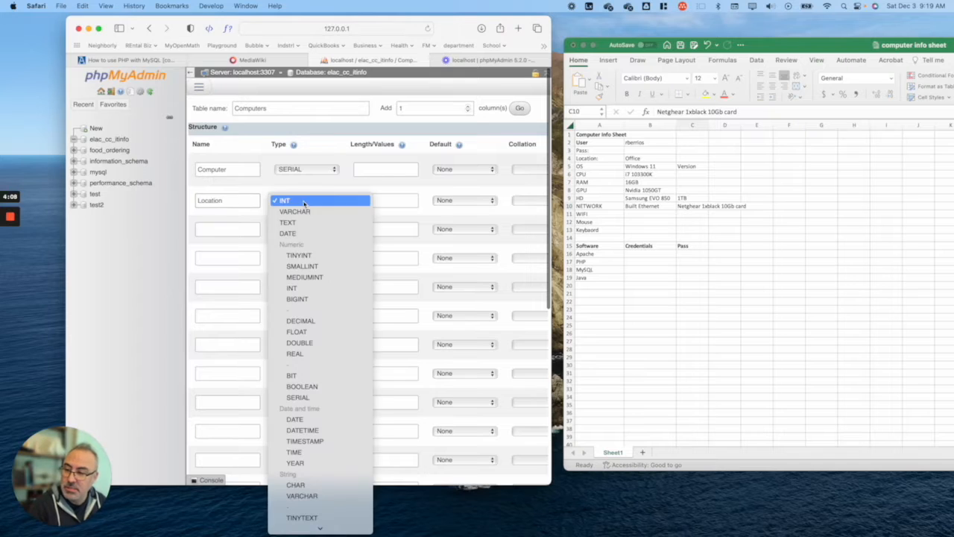
pyautogui.click(309, 213)
pyautogui.click(385, 201)
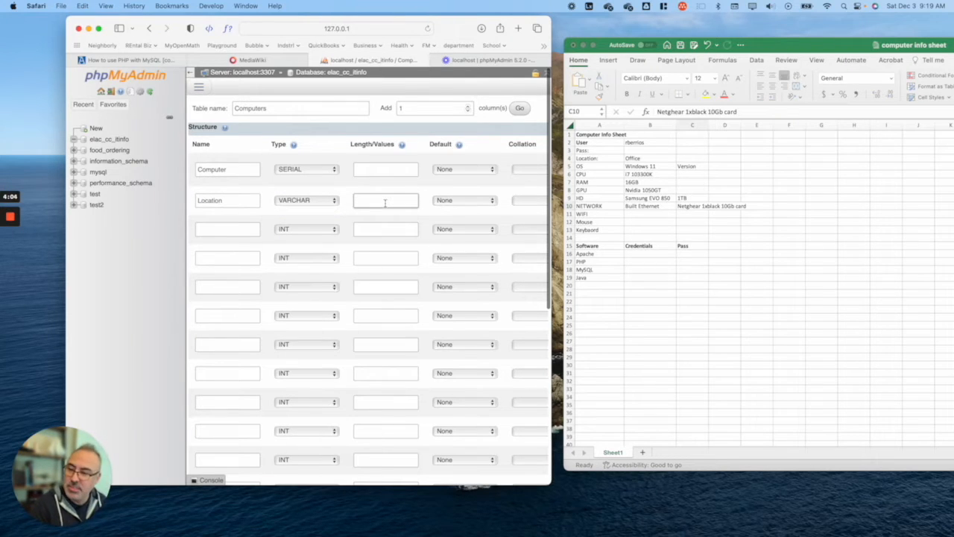
pyautogui.write('100')
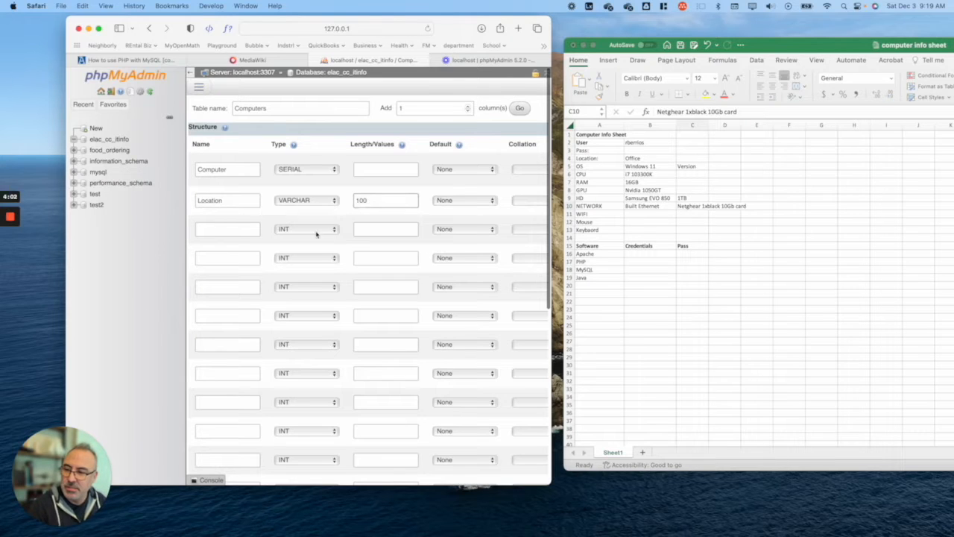
pyautogui.click(292, 232)
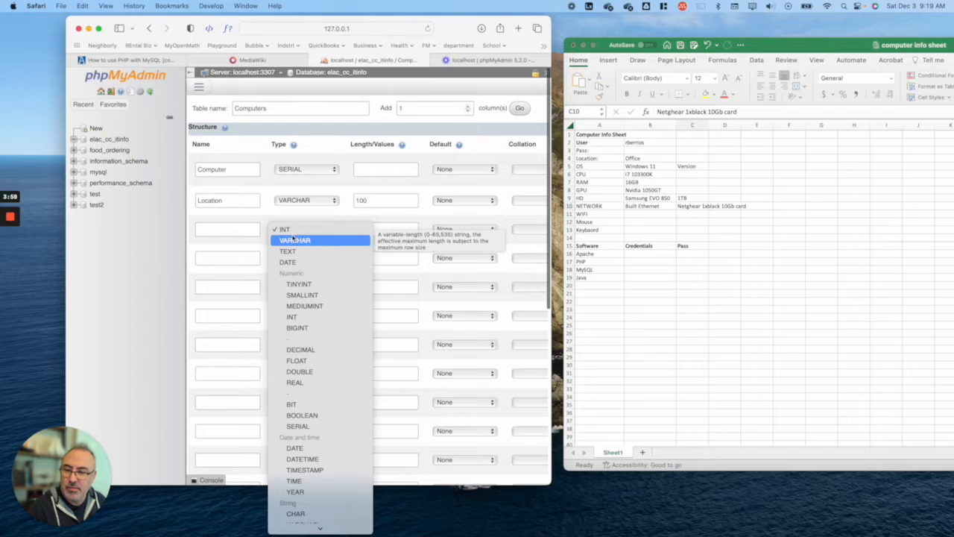
pyautogui.click(293, 238)
pyautogui.click(225, 231)
pyautogui.write('O')
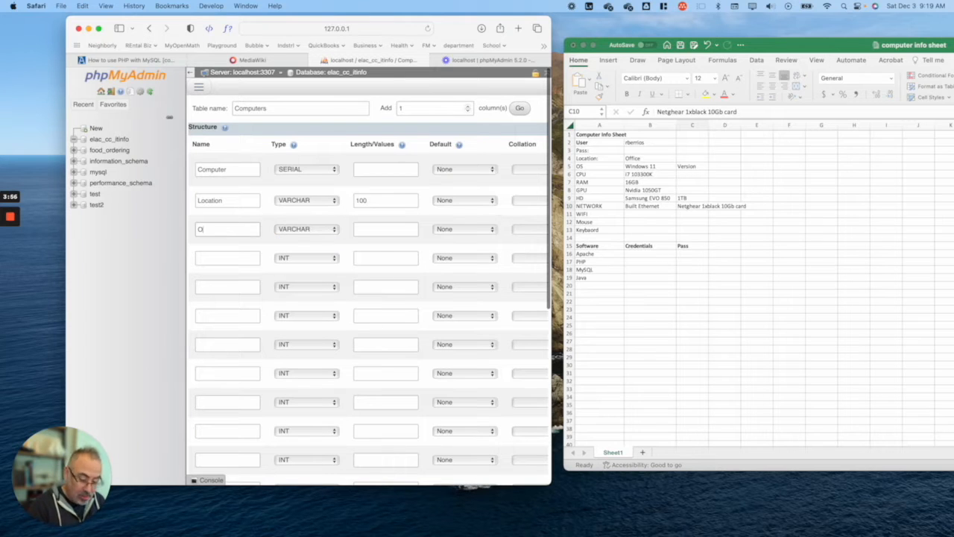
pyautogui.write('S')
pyautogui.click(389, 231)
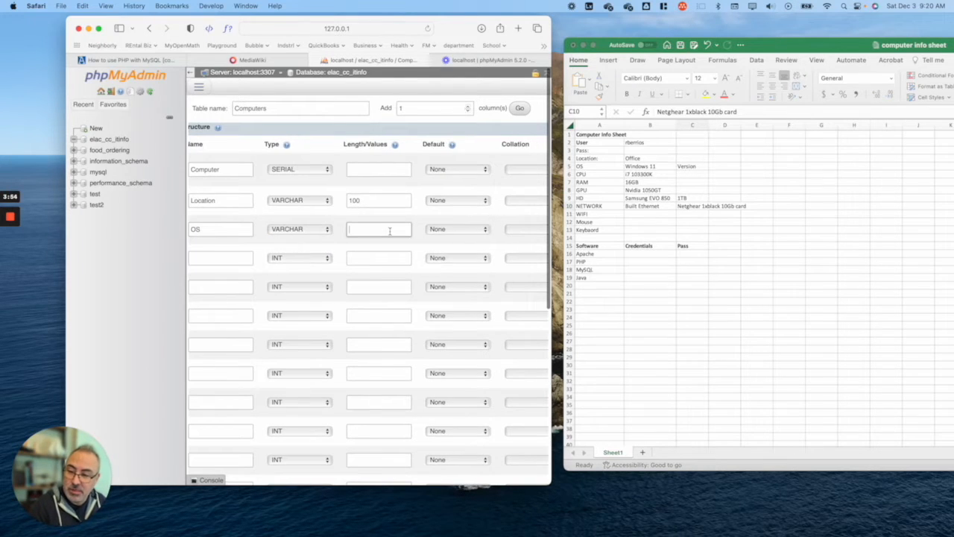
pyautogui.write('100')
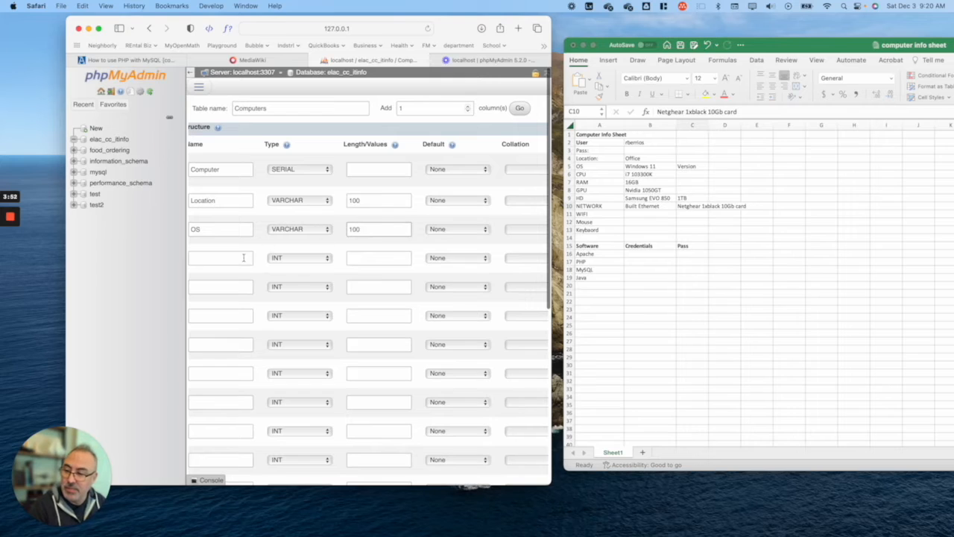
# Step: Add a CPU column as VARCHAR(100), then name the next columns RAM and GPU
pyautogui.click(218, 261)
pyautogui.write('CPU')
pyautogui.click(312, 258)
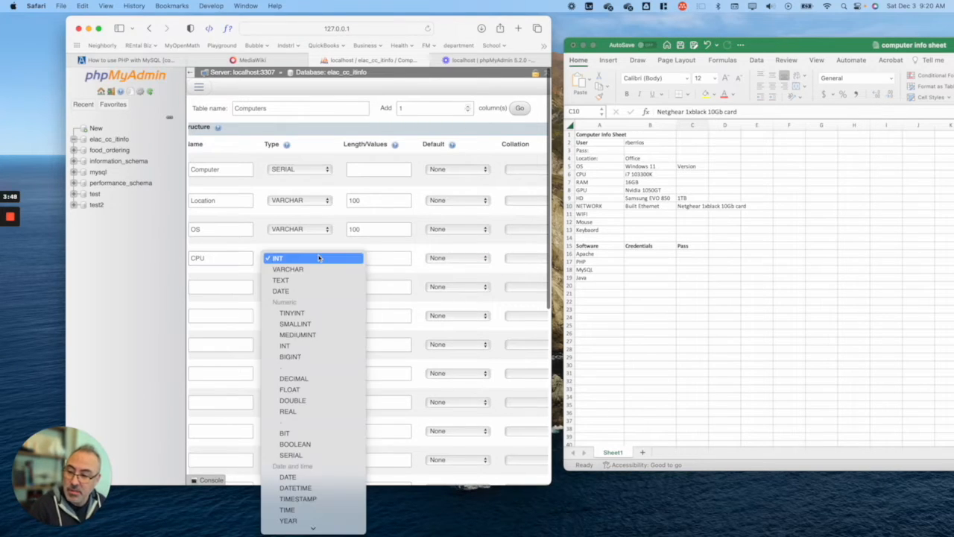
pyautogui.click(315, 270)
pyautogui.click(370, 256)
pyautogui.write('100')
pyautogui.click(224, 286)
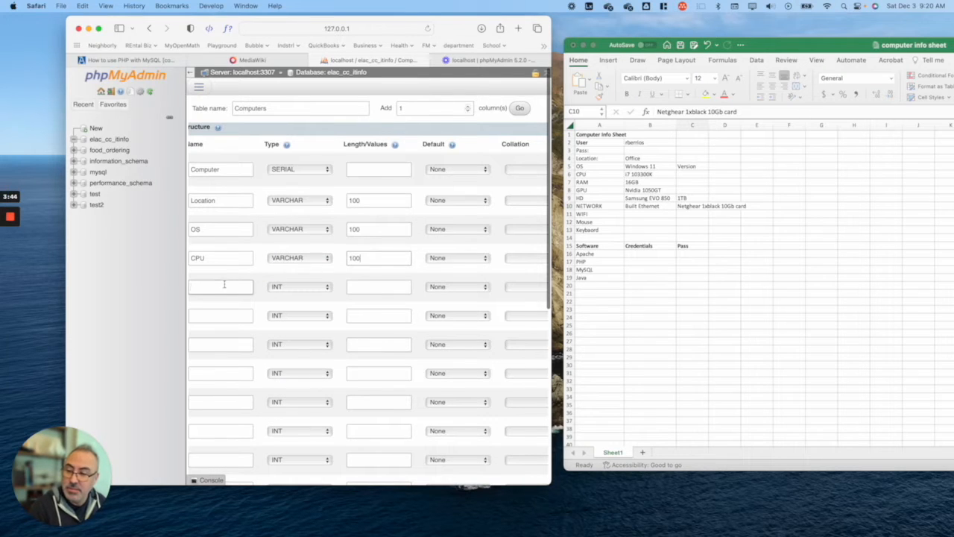
pyautogui.write('RAM')
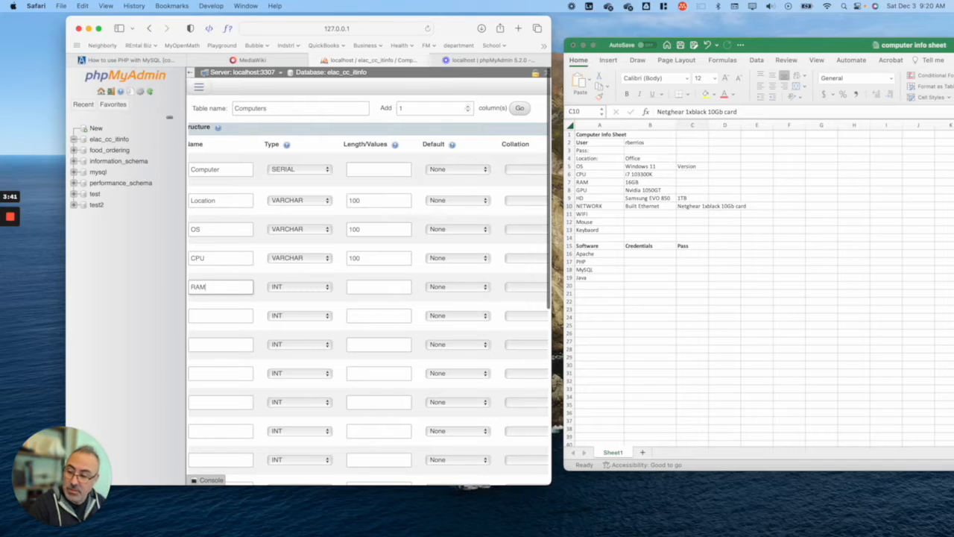
pyautogui.click(245, 316)
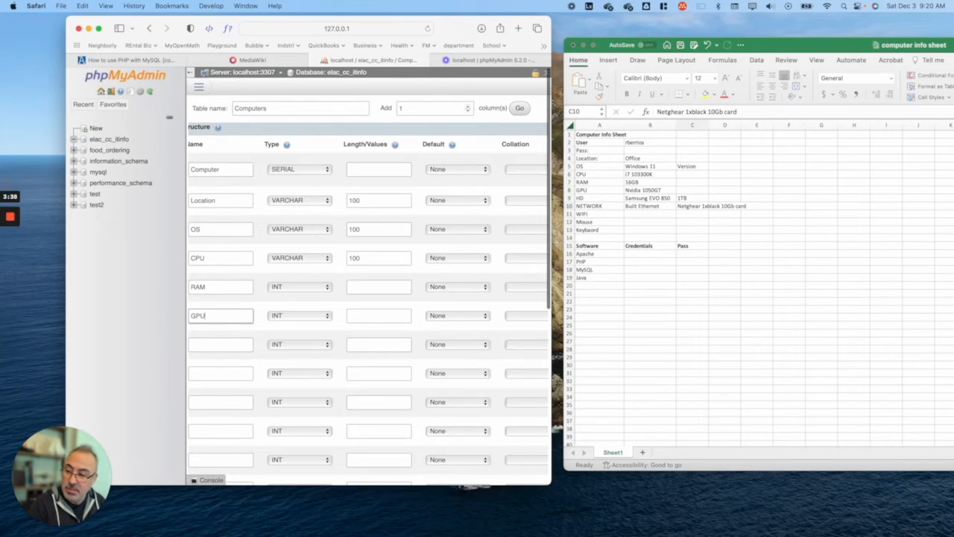
pyautogui.click(218, 345)
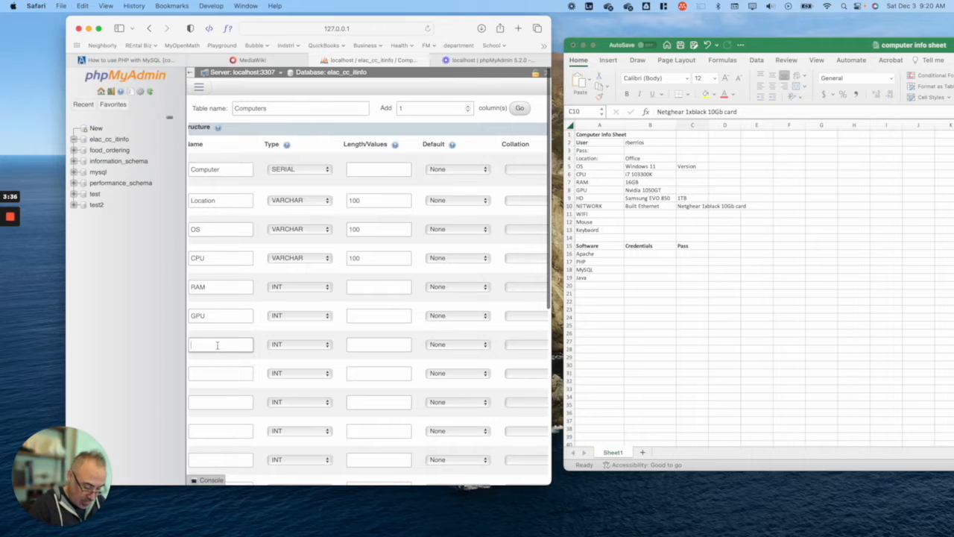
# Step: Name the remaining columns HD, Nic1 and NIC2, then save to create the computers table
pyautogui.write('HD')
pyautogui.click(210, 369)
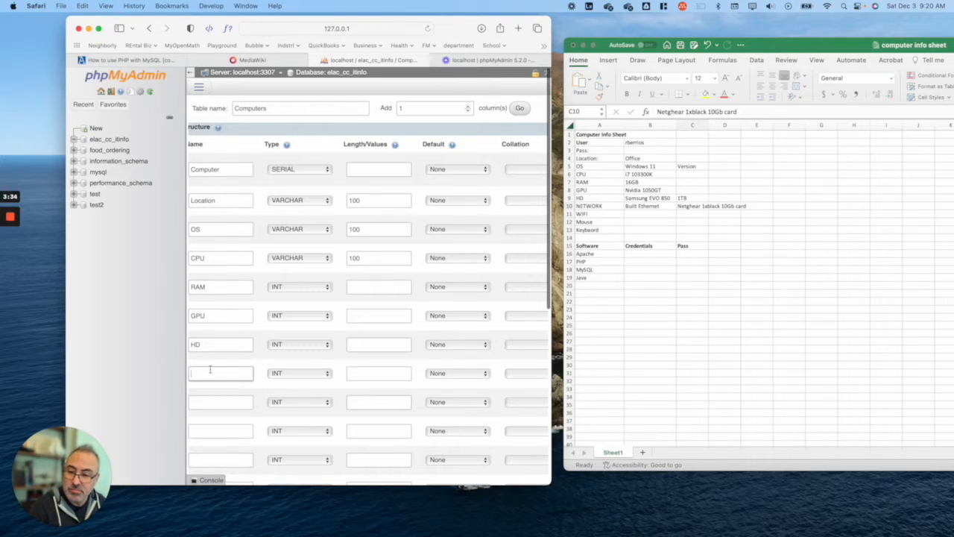
pyautogui.write('Netow')
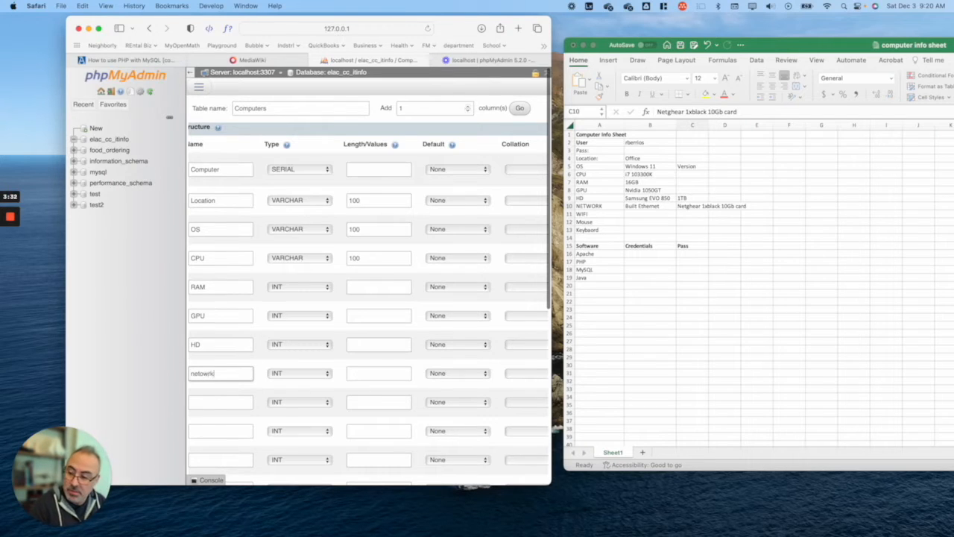
pyautogui.press('BackSpace')
pyautogui.press('BackSpace')
pyautogui.press('BackSpace')
pyautogui.press('BackSpace')
pyautogui.press('BackSpace')
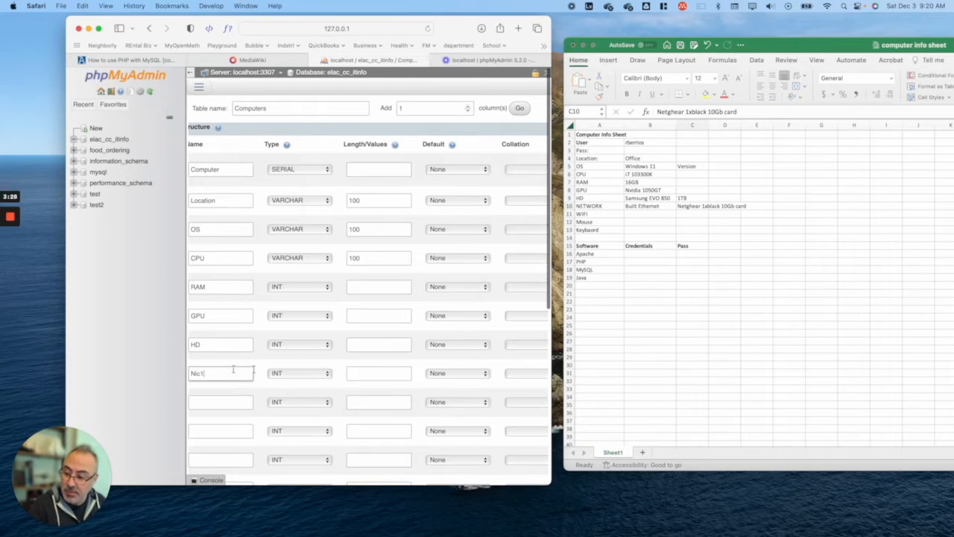
pyautogui.click(205, 398)
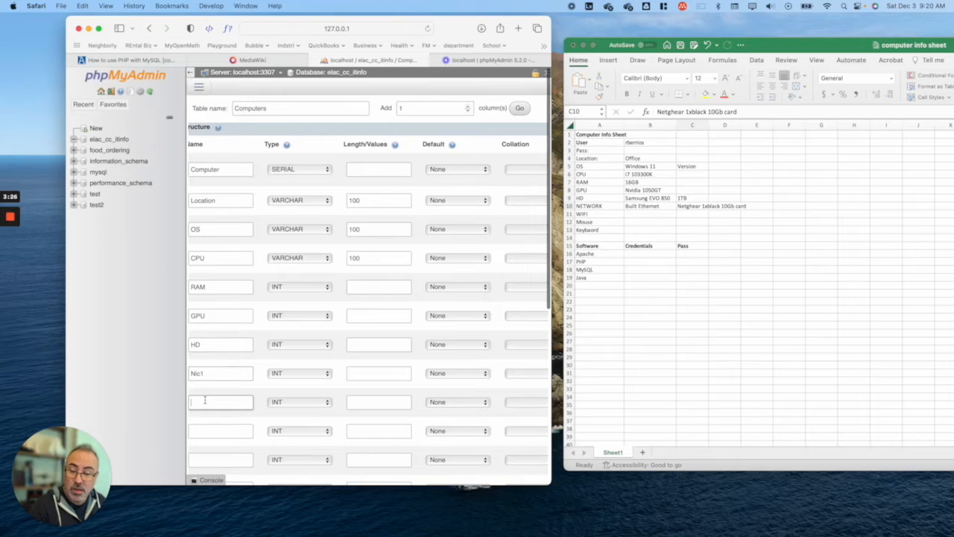
pyautogui.write('NiC')
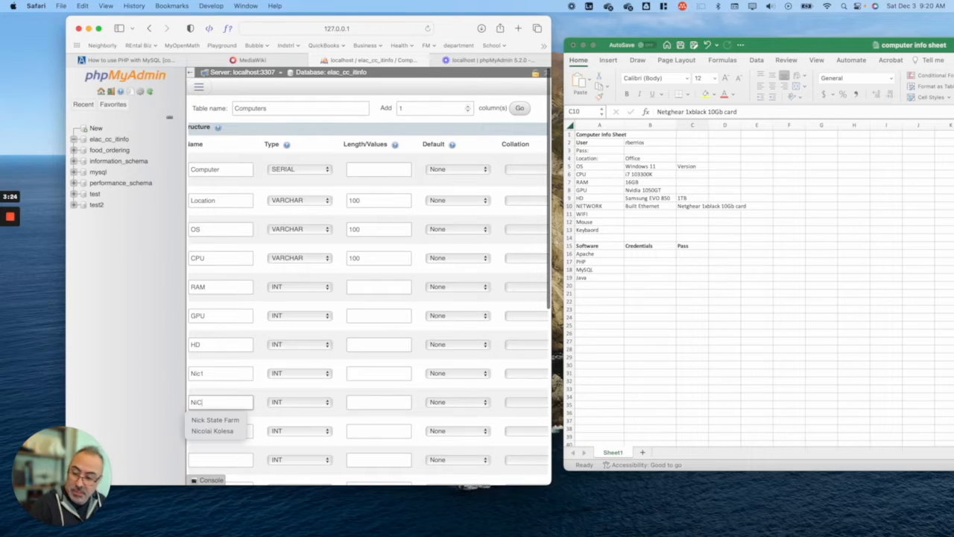
pyautogui.press('BackSpace')
pyautogui.write('NIC2')
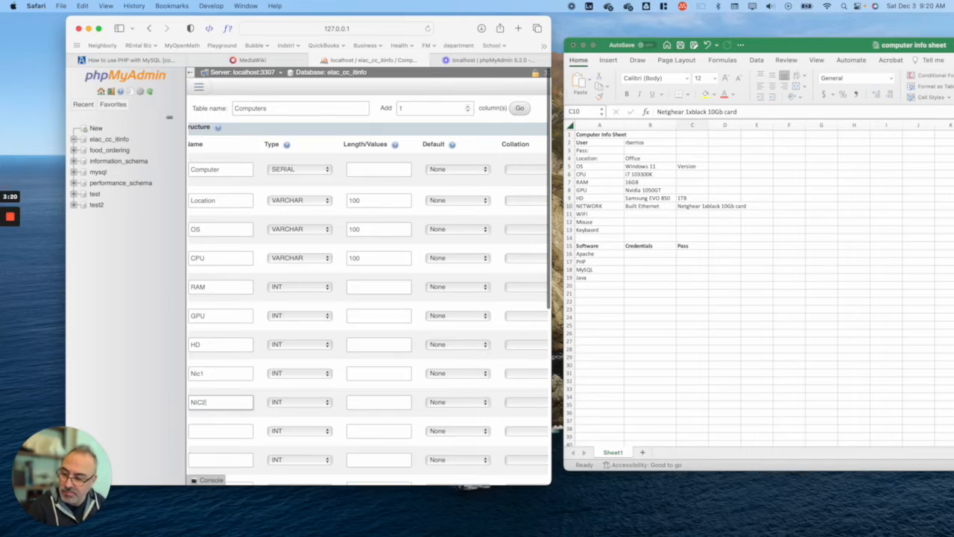
pyautogui.click(222, 431)
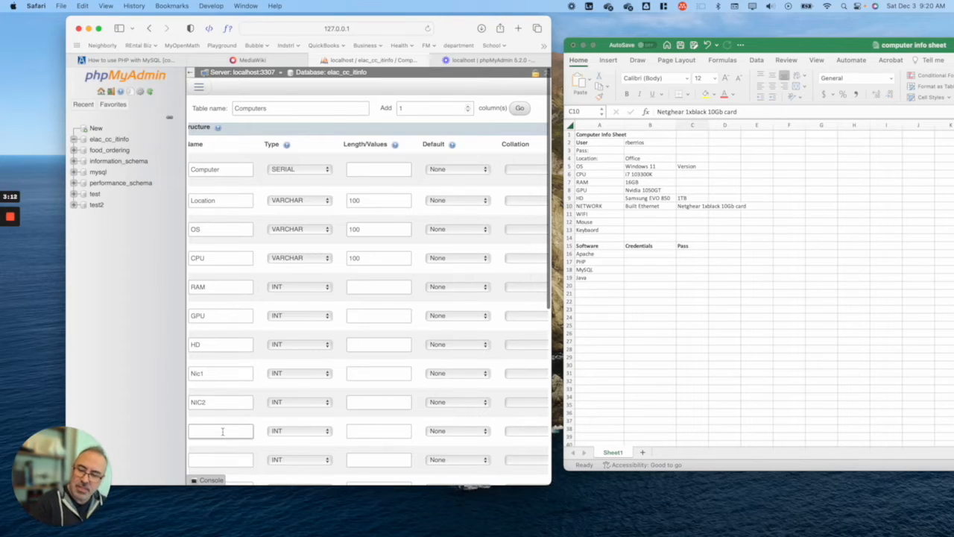
pyautogui.write('C1')
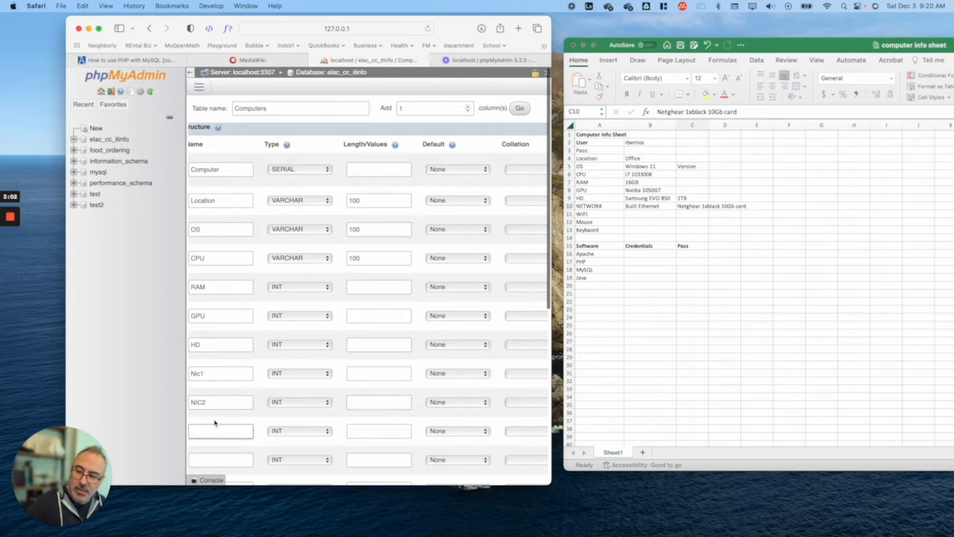
pyautogui.press('Return')
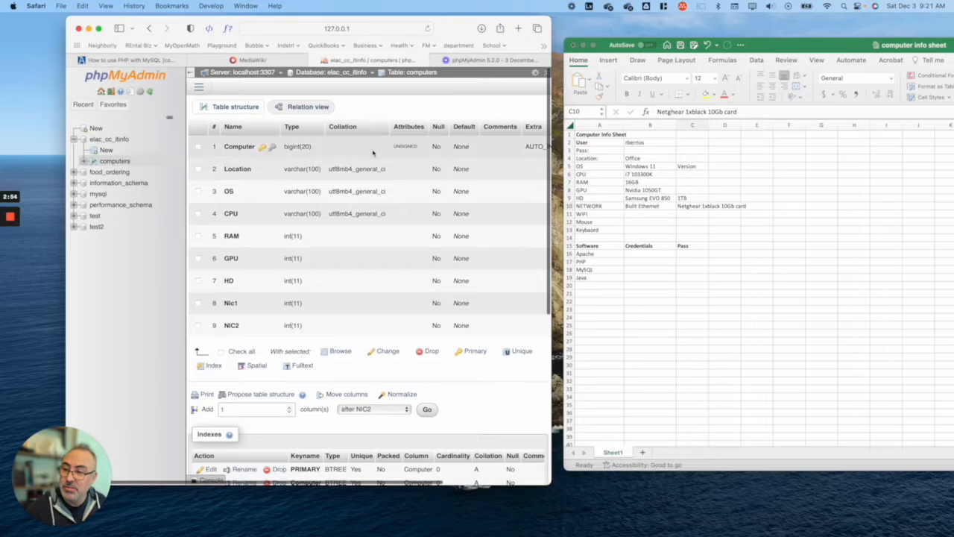
# Step: Open the form to add 6 more columns after NIC2 in the computers table
pyautogui.scroll(-3, 246, 321)
pyautogui.click(242, 324)
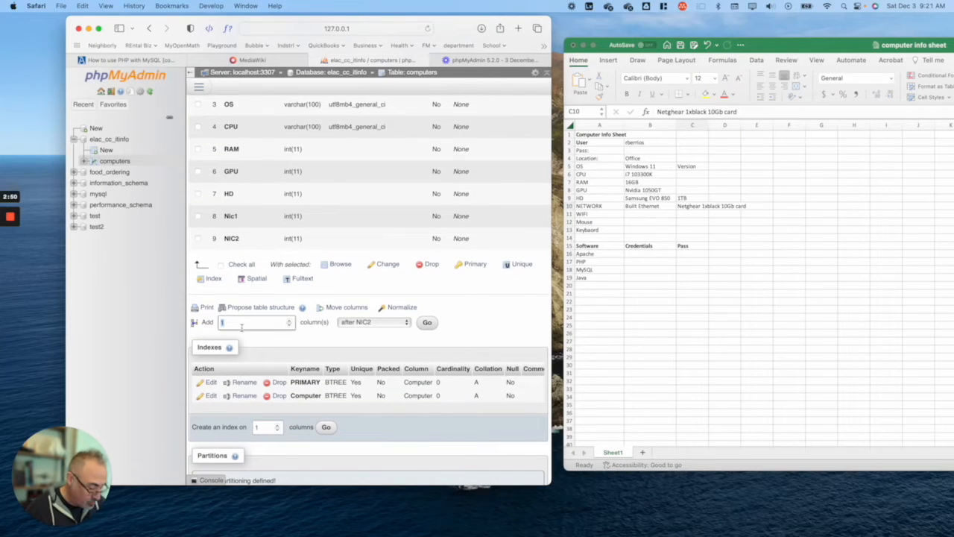
pyautogui.write('6')
pyautogui.click(426, 322)
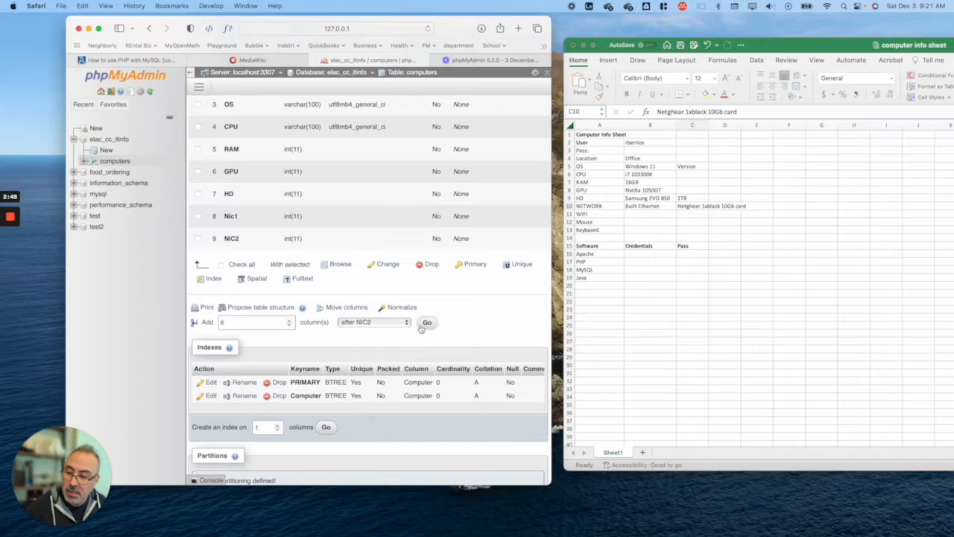
pyautogui.click(223, 146)
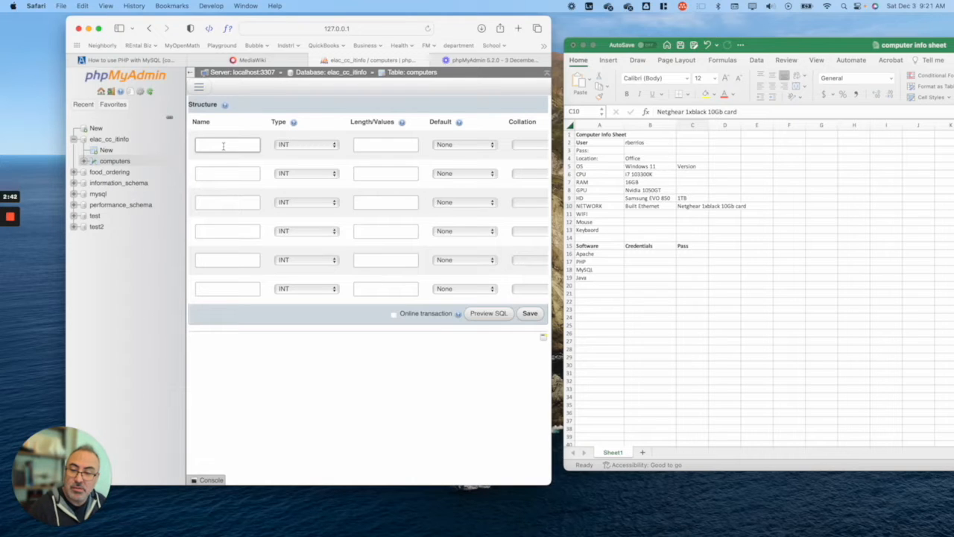
# Step: Name the first new column WFI and make it VARCHAR
pyautogui.write('W')
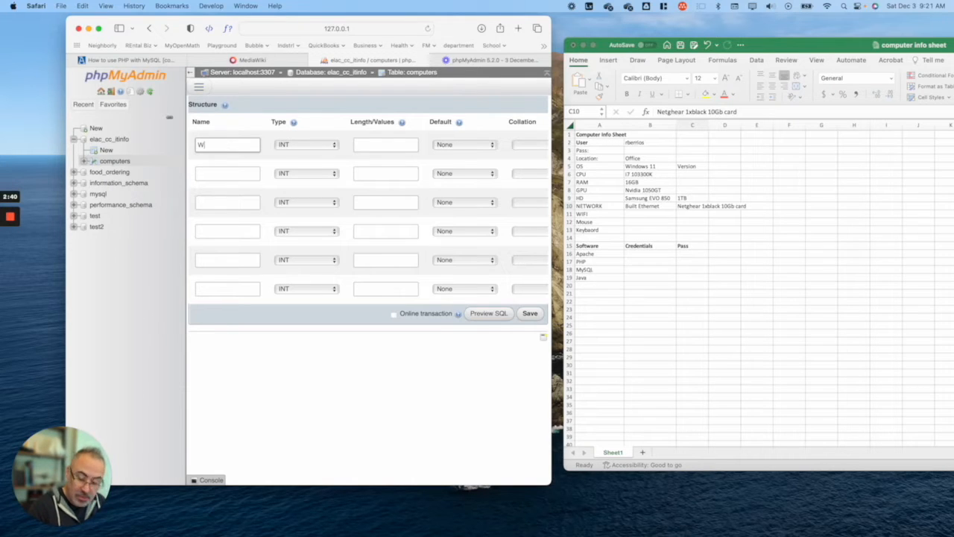
pyautogui.write('FI')
pyautogui.press('Tab')
pyautogui.press('space')
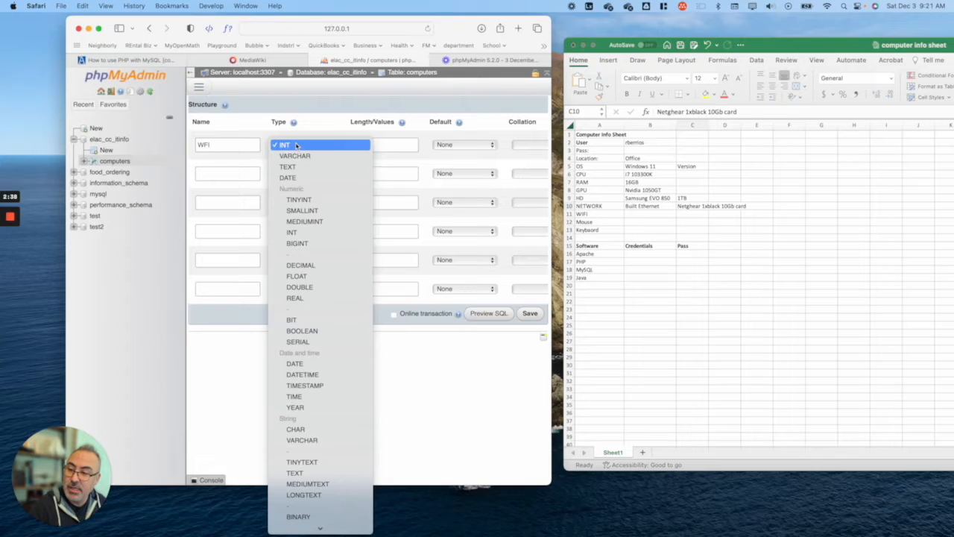
pyautogui.press('Down')
pyautogui.press('Return')
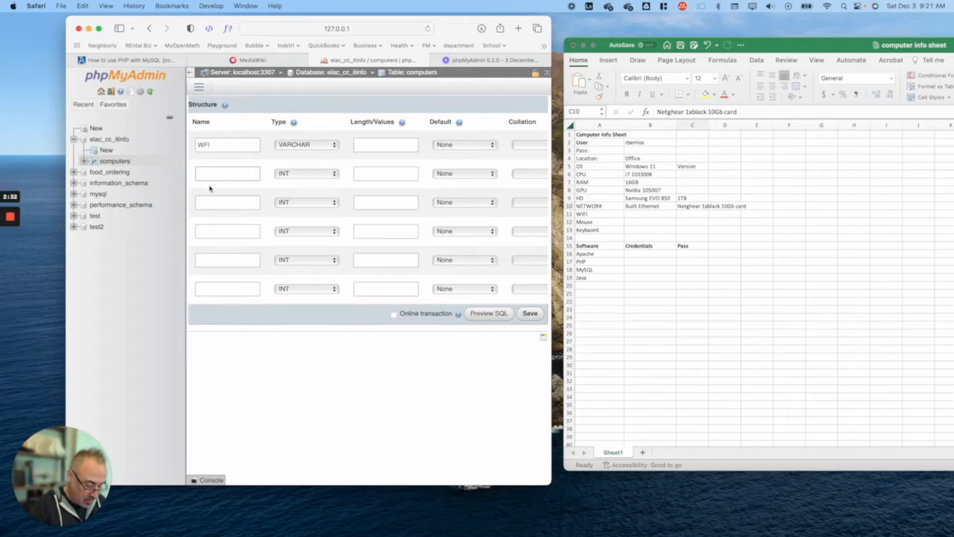
# Step: Name the following new columns Mouse, Keyboard, Version and Size
pyautogui.write('Mouse')
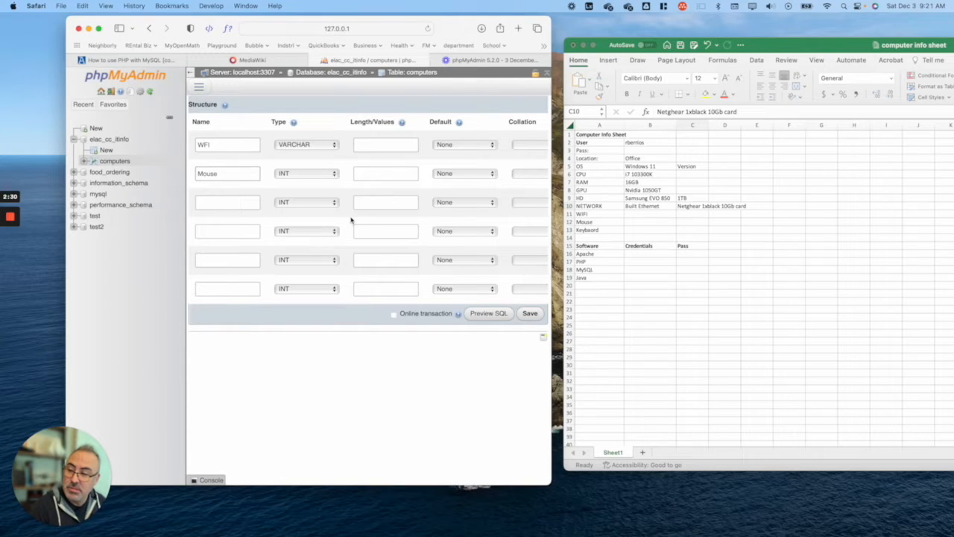
pyautogui.click(242, 202)
pyautogui.write('Keybao')
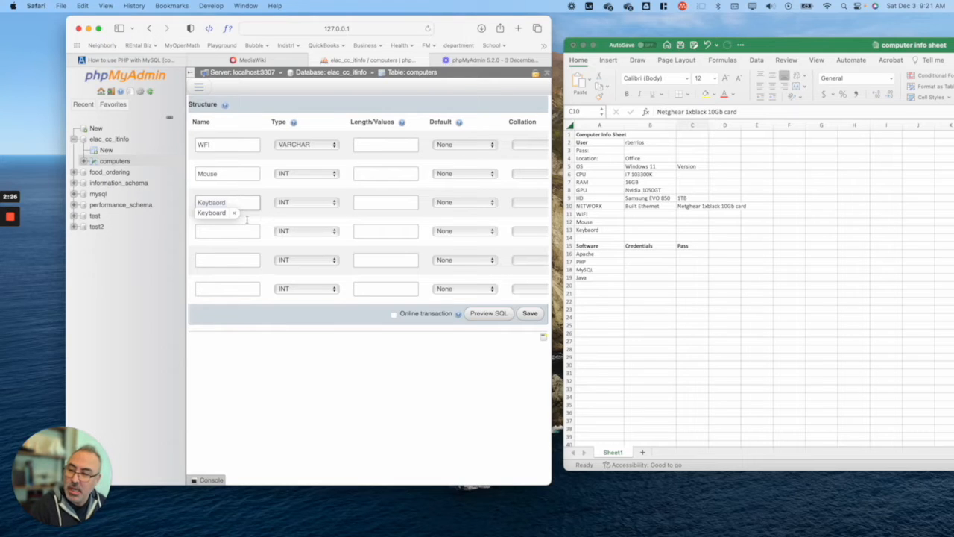
pyautogui.click(212, 214)
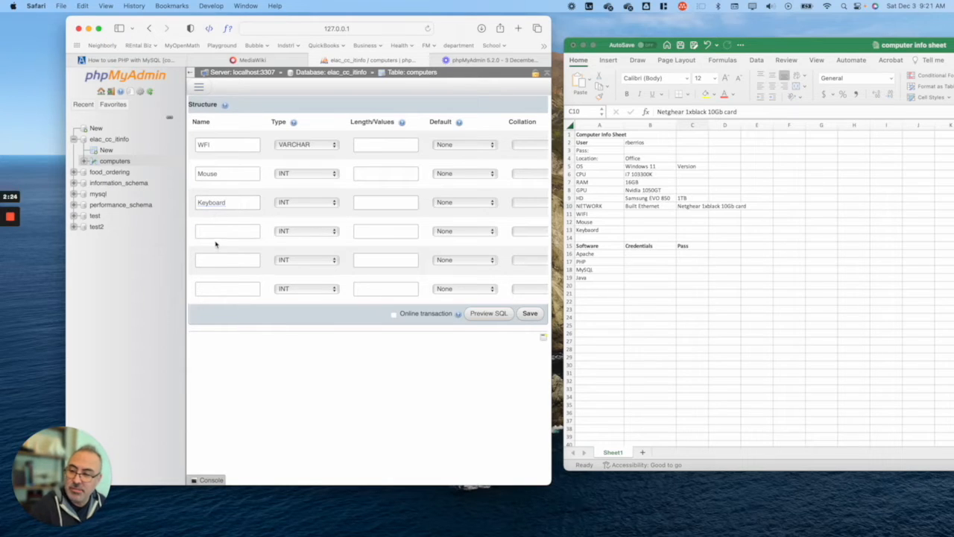
pyautogui.click(217, 231)
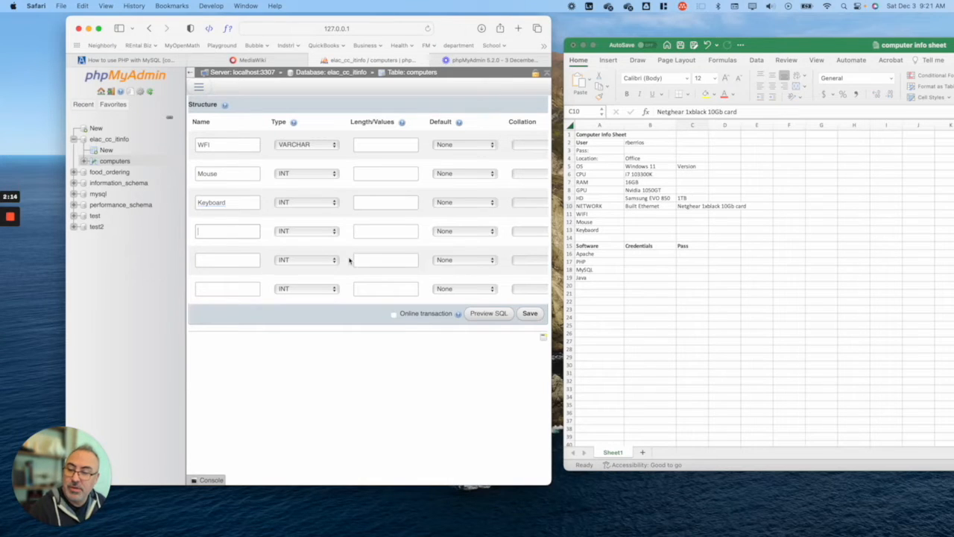
pyautogui.write('Version')
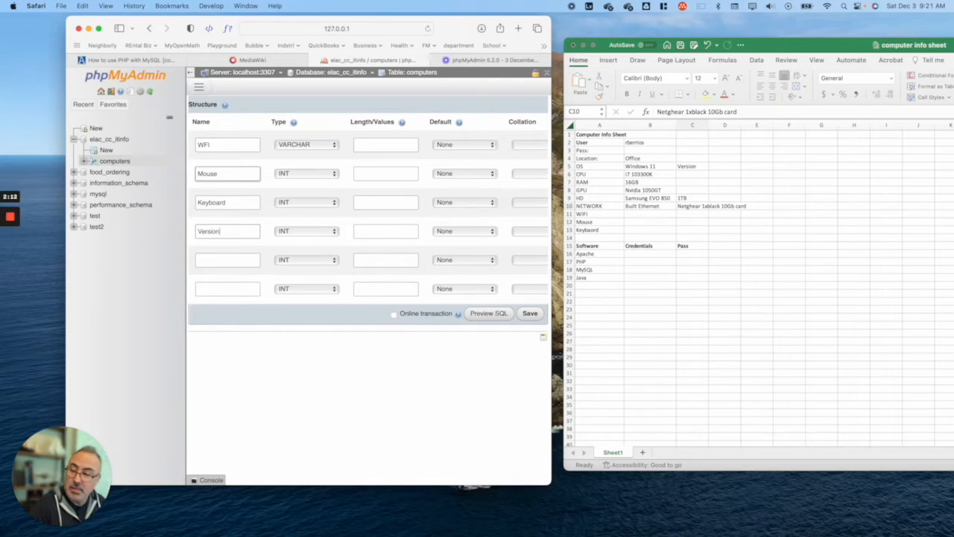
pyautogui.click(241, 261)
pyautogui.write('Seize')
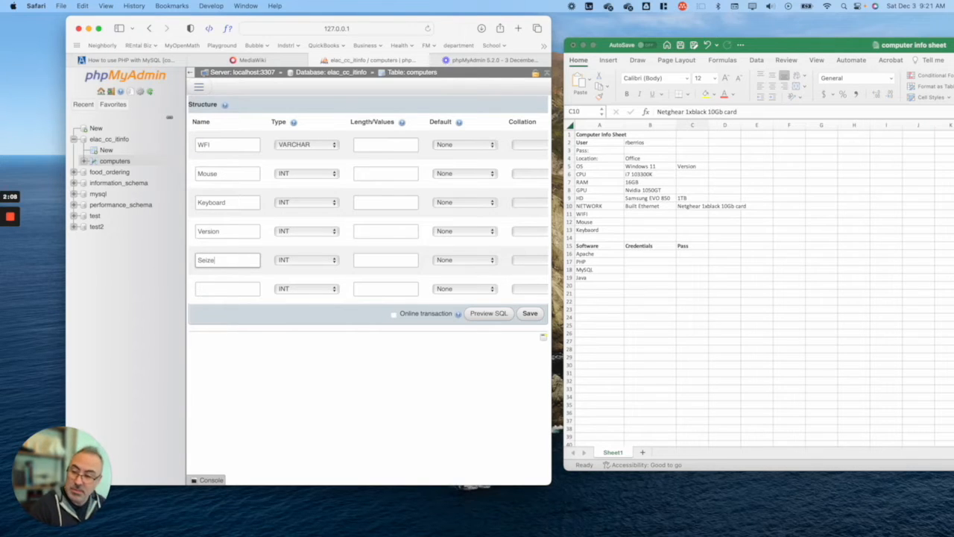
pyautogui.write('===')
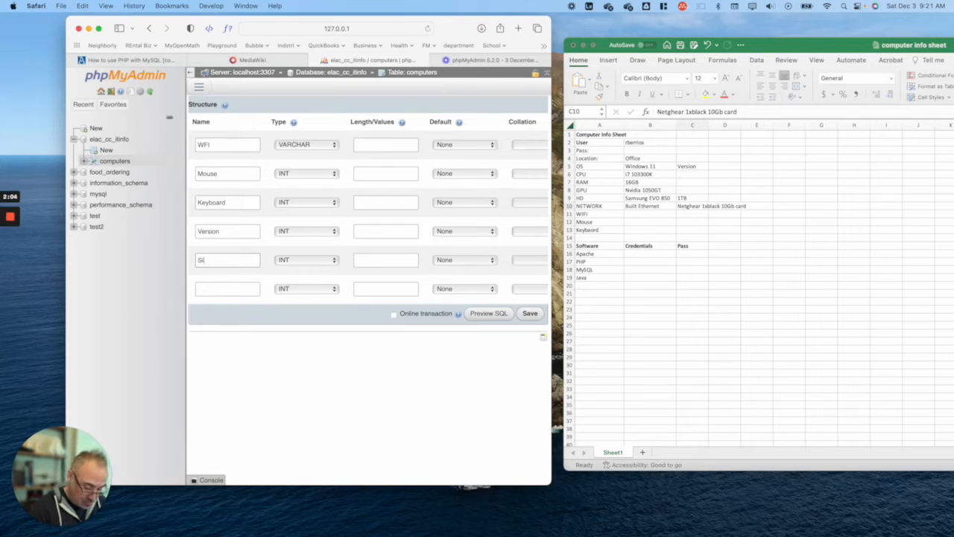
pyautogui.write('e')
pyautogui.click(201, 288)
pyautogui.hscroll(1, 217, 284)
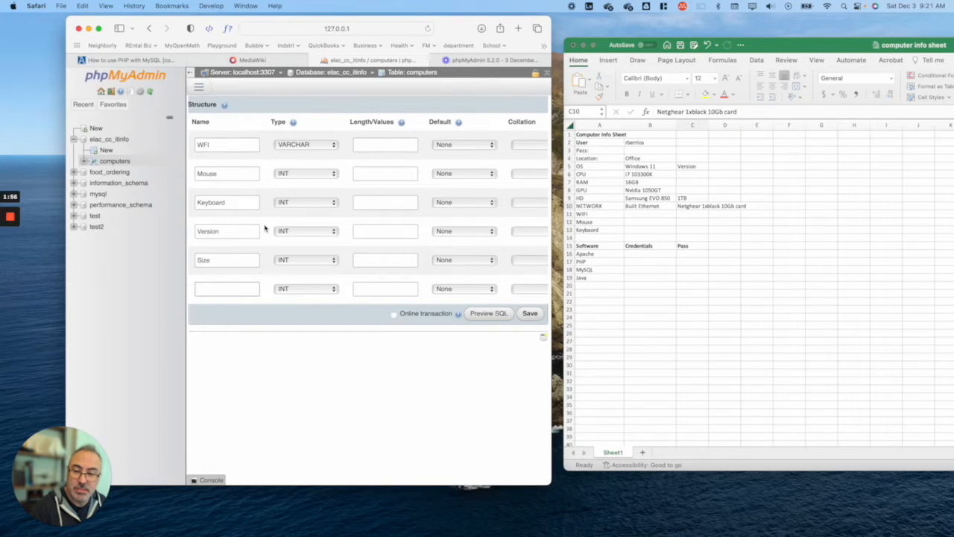
# Step: Set Mouse, Keyboard, Version, Size and the last new column to VARCHAR, then try saving
pyautogui.click(323, 169)
pyautogui.click(323, 184)
pyautogui.click(324, 202)
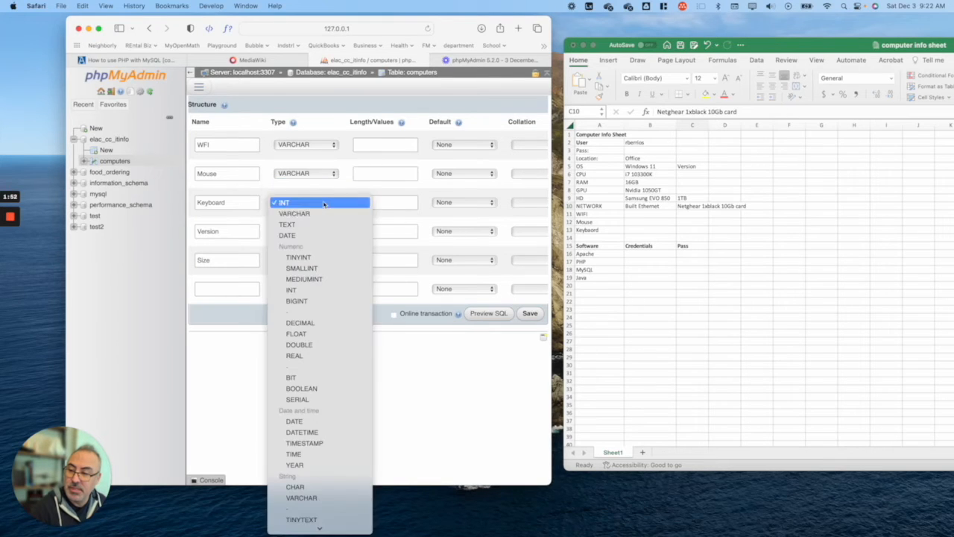
pyautogui.click(324, 214)
pyautogui.click(325, 234)
pyautogui.click(323, 242)
pyautogui.click(322, 260)
pyautogui.click(320, 272)
pyautogui.click(313, 289)
pyautogui.click(311, 301)
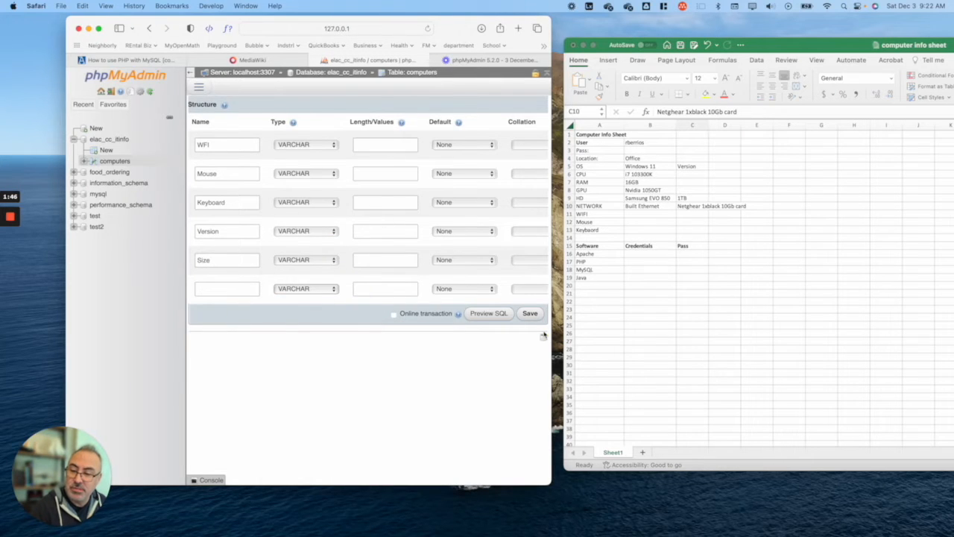
pyautogui.click(530, 313)
# Step: Dismiss the invalid-length alert, give the new columns length 100, and save them
pyautogui.click(391, 266)
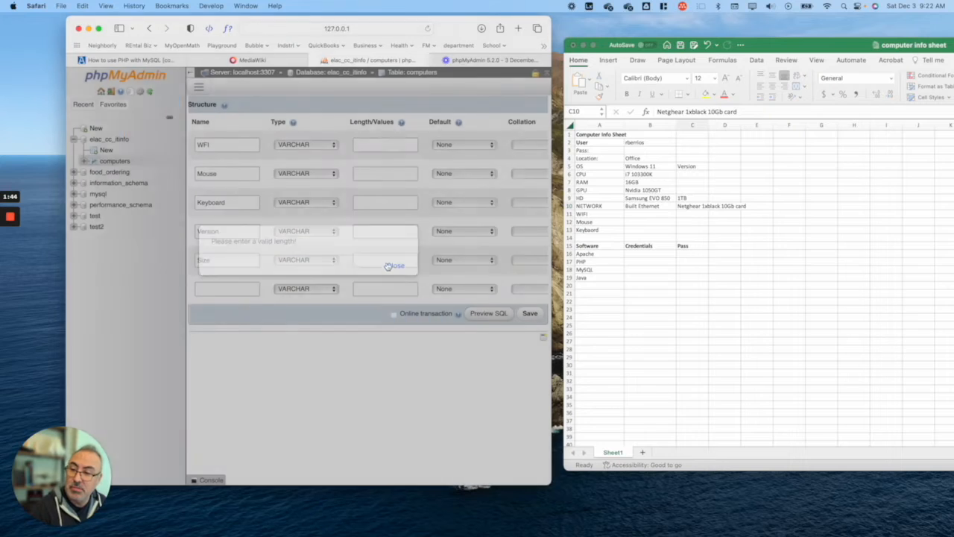
pyautogui.click(382, 143)
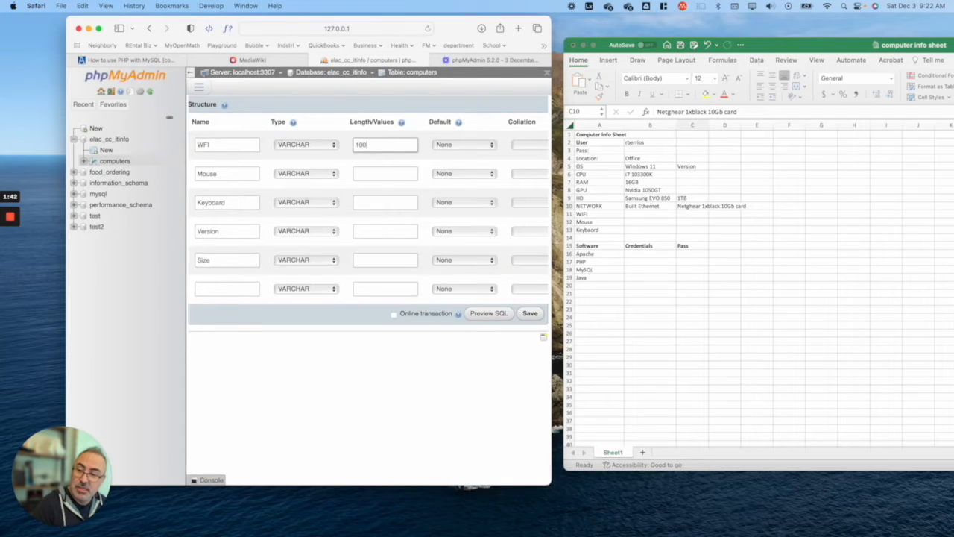
pyautogui.click(392, 173)
pyautogui.write('100')
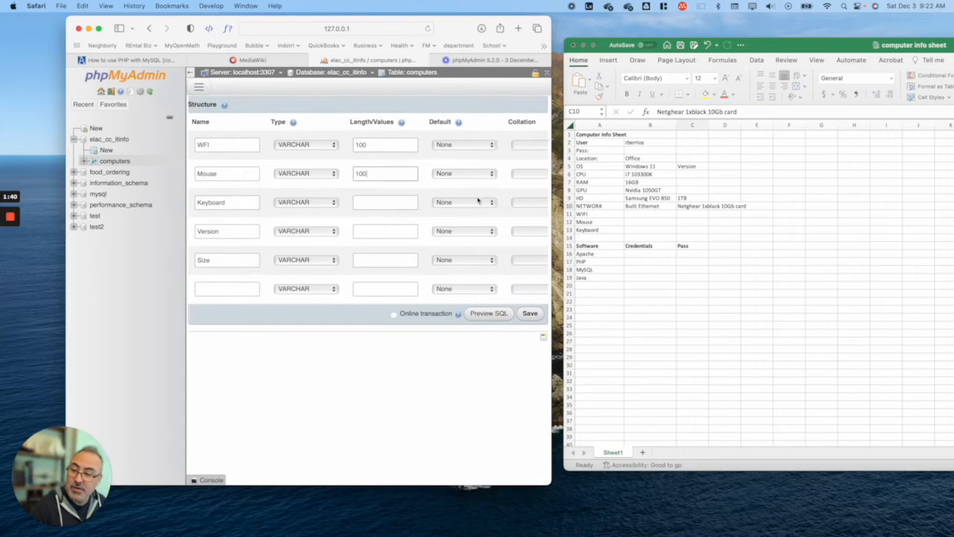
pyautogui.click(391, 204)
pyautogui.write('100')
pyautogui.click(399, 231)
pyautogui.write('1')
pyautogui.click(397, 263)
pyautogui.write('100')
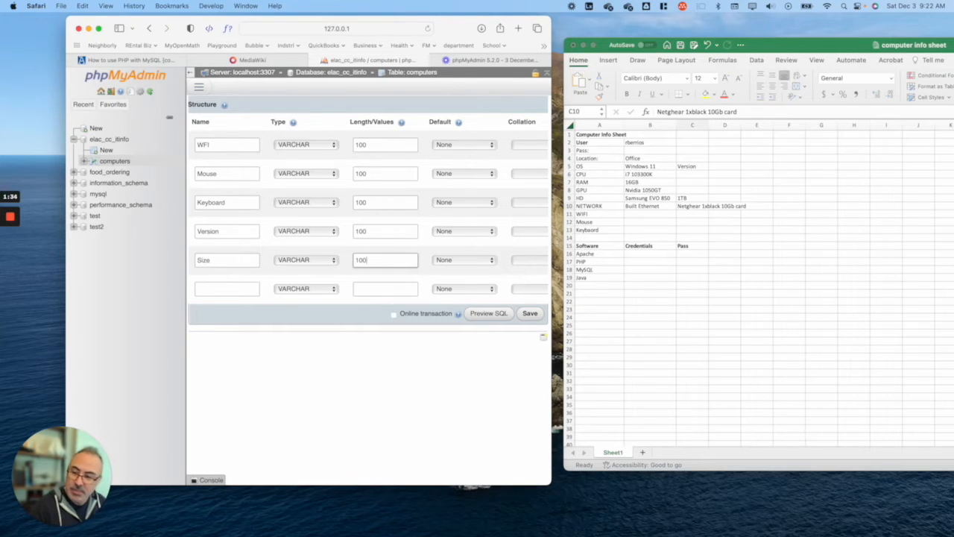
pyautogui.click(530, 314)
pyautogui.scroll(-8, 384, 255)
pyautogui.scroll(5, 383, 255)
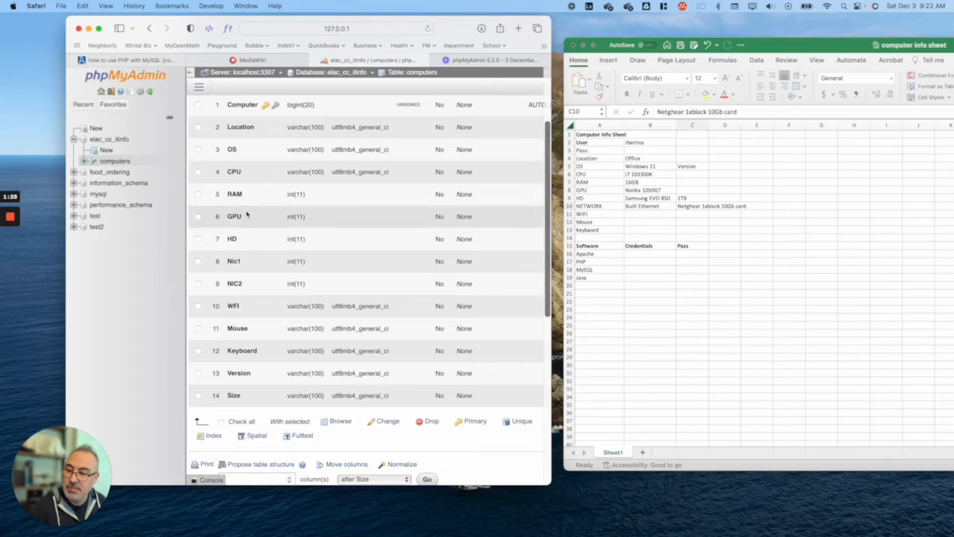
# Step: Select RAM, GPU, HD and Nic1 for a bulk Change
pyautogui.click(198, 194)
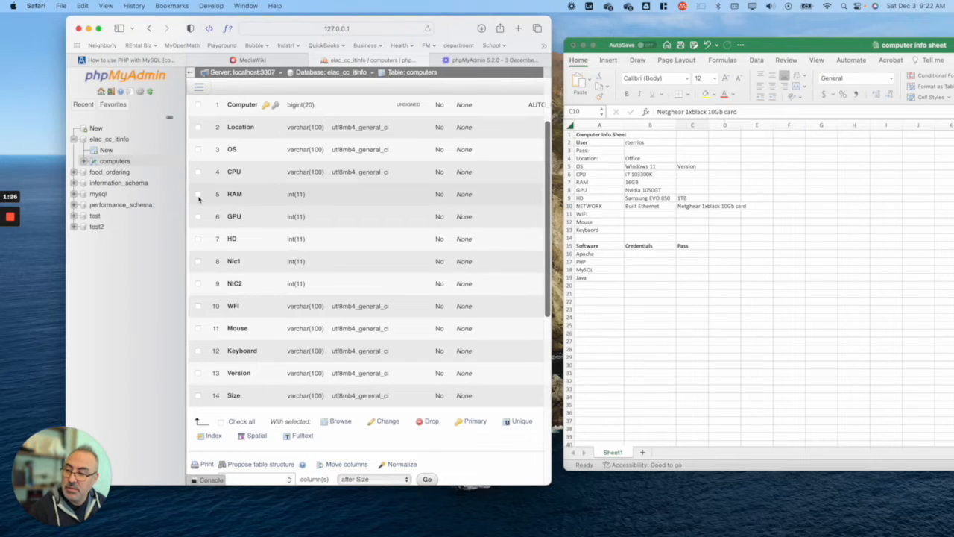
pyautogui.click(198, 216)
pyautogui.click(198, 238)
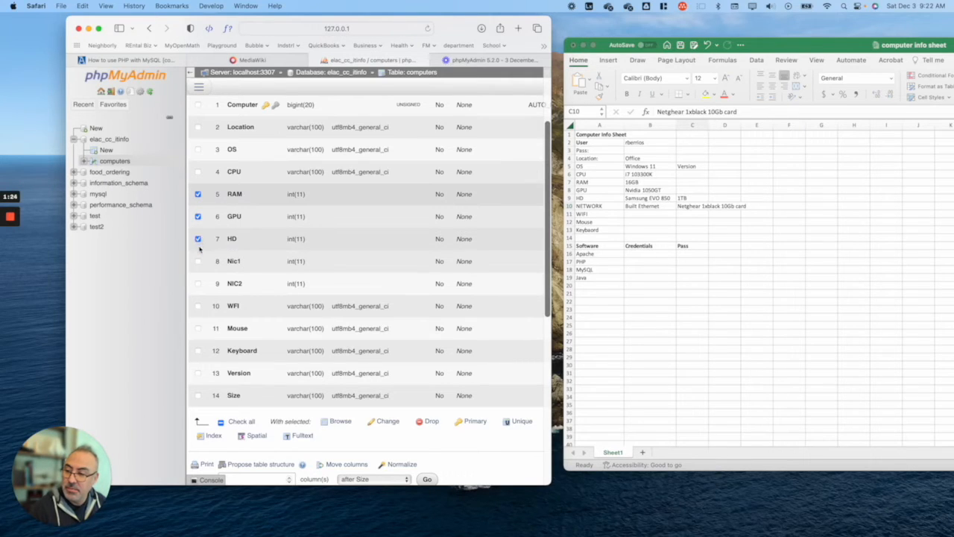
pyautogui.click(198, 261)
pyautogui.click(384, 421)
# Step: Set the type of RAM, GPU, HD, Nic1 and NIC2 to VARCHAR
pyautogui.click(305, 145)
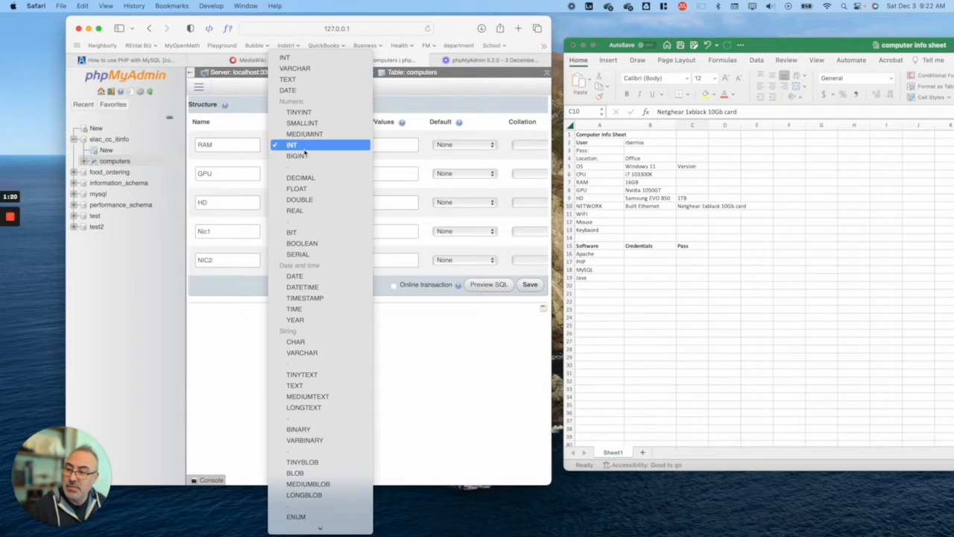
pyautogui.click(302, 68)
pyautogui.click(305, 173)
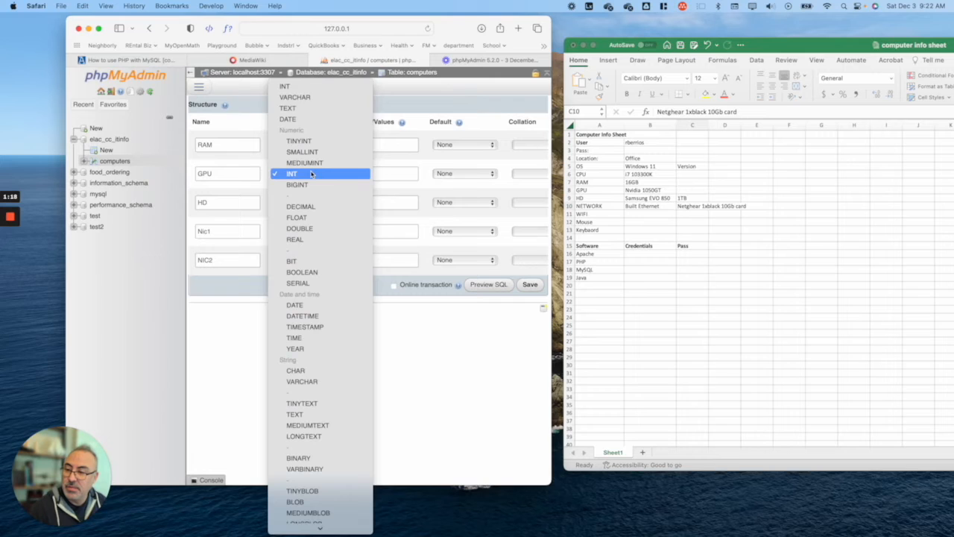
pyautogui.click(307, 97)
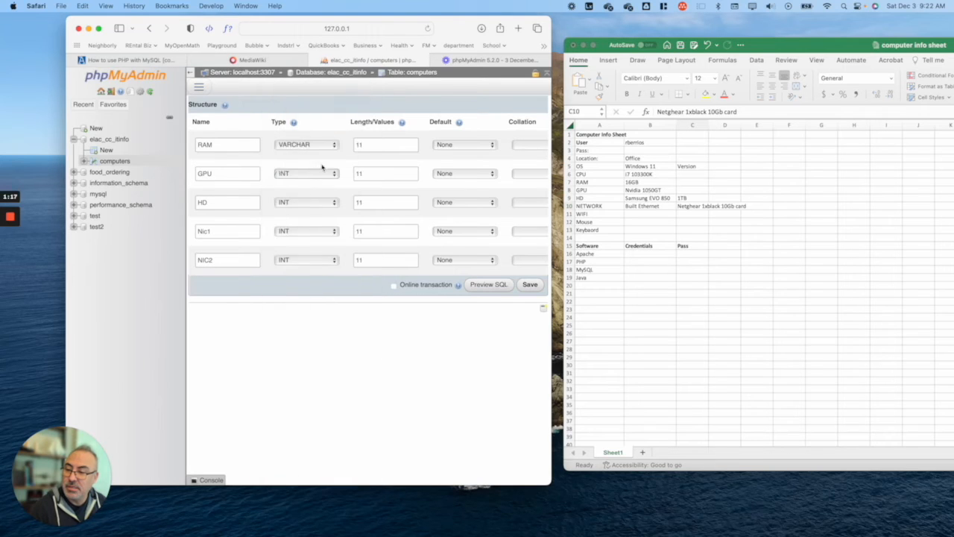
pyautogui.click(302, 206)
pyautogui.click(306, 126)
pyautogui.click(324, 232)
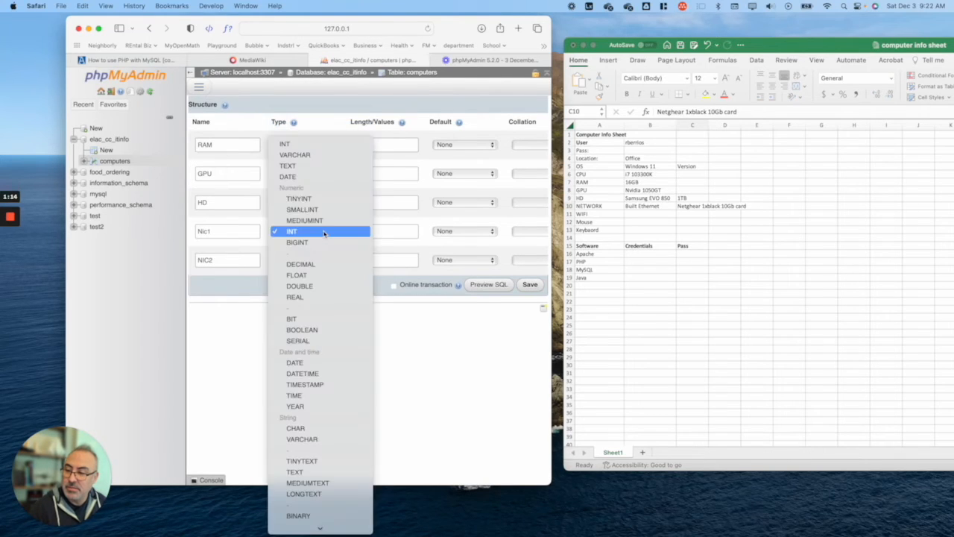
pyautogui.click(327, 155)
pyautogui.click(307, 259)
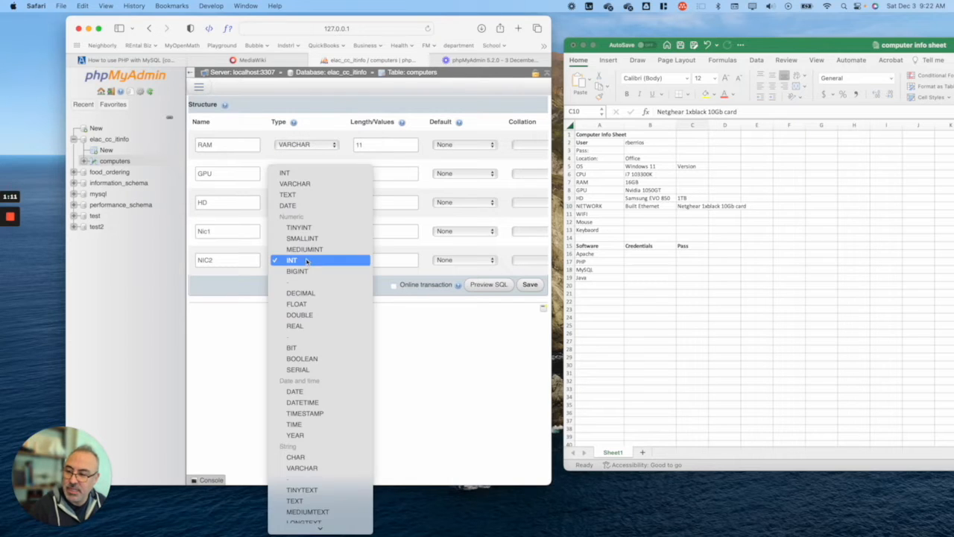
pyautogui.click(311, 184)
# Step: Replace their length of 11 with 100 and save the changes
pyautogui.click(373, 145)
pyautogui.write('100')
pyautogui.click(355, 176)
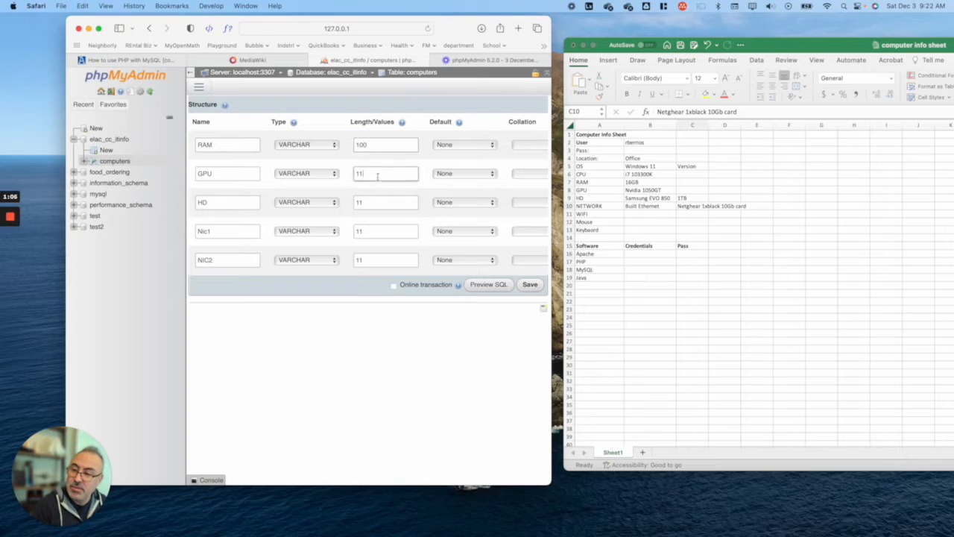
pyautogui.write('100')
pyautogui.click(386, 209)
pyautogui.write('100')
pyautogui.click(377, 227)
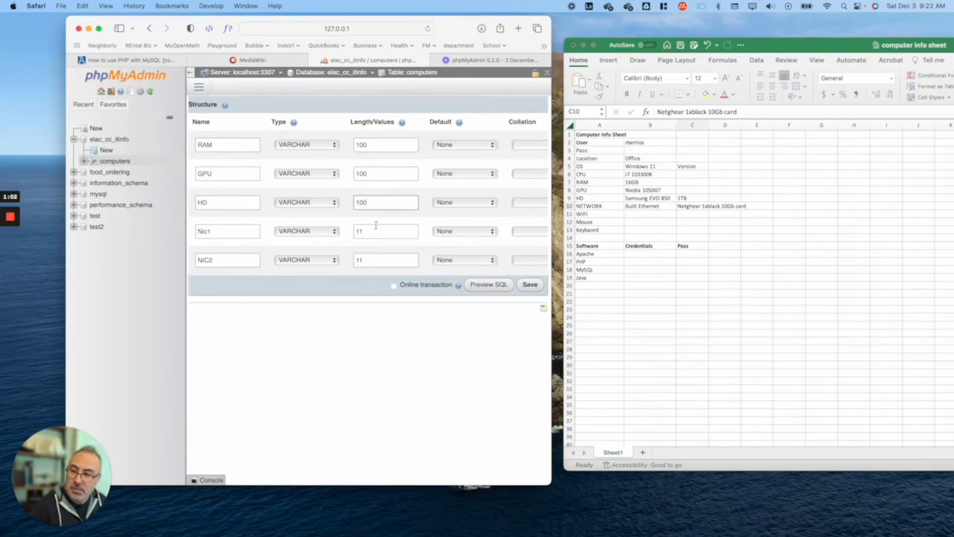
pyautogui.write('100')
pyautogui.click(381, 261)
pyautogui.write('100')
pyautogui.click(529, 284)
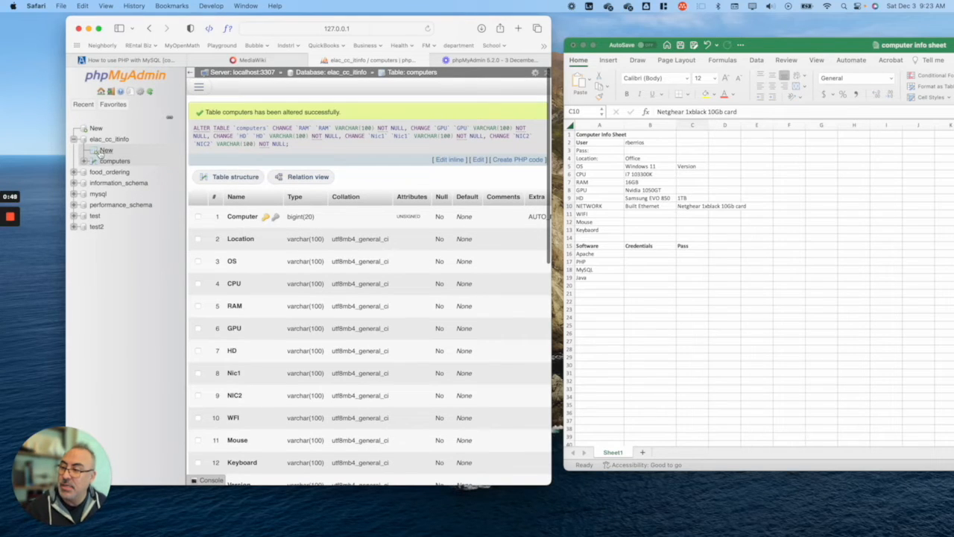
# Step: Create a new table named Users with column names UserID, First, Last and email
pyautogui.click(105, 151)
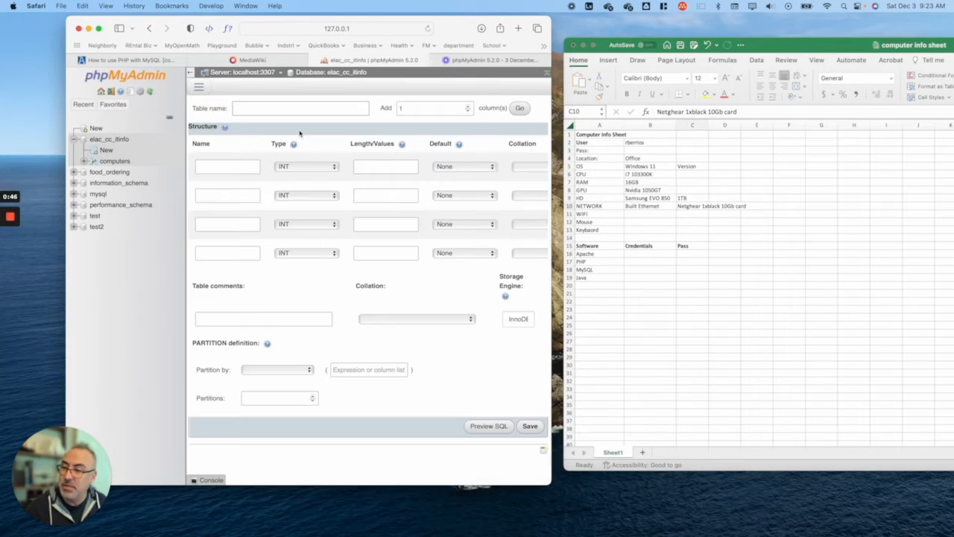
pyautogui.write('U')
pyautogui.click(233, 169)
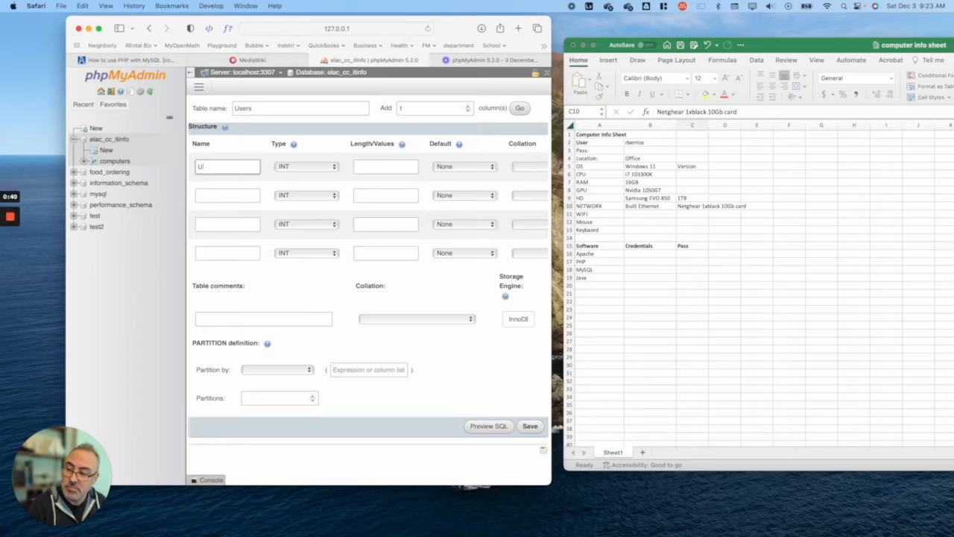
pyautogui.write('UserID')
pyautogui.click(223, 197)
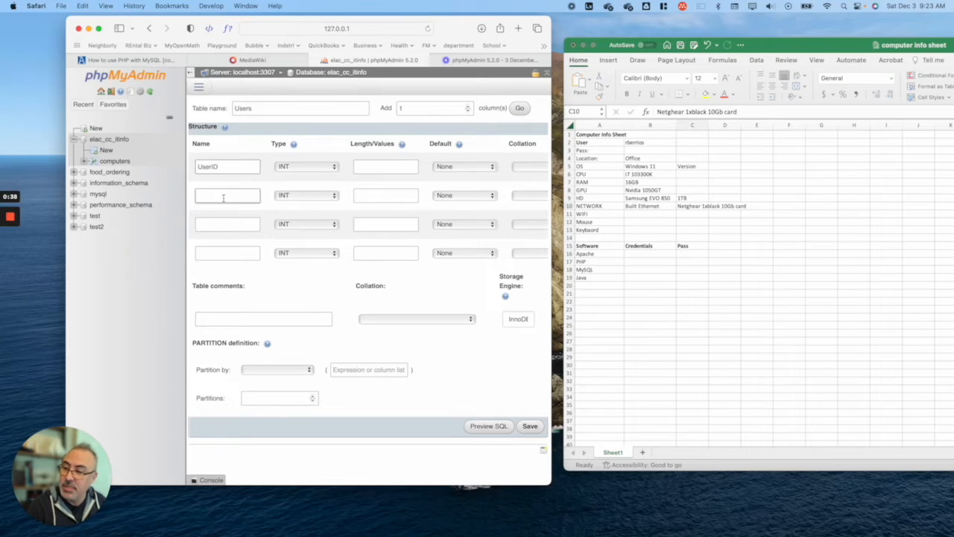
pyautogui.write('Name')
pyautogui.click(218, 221)
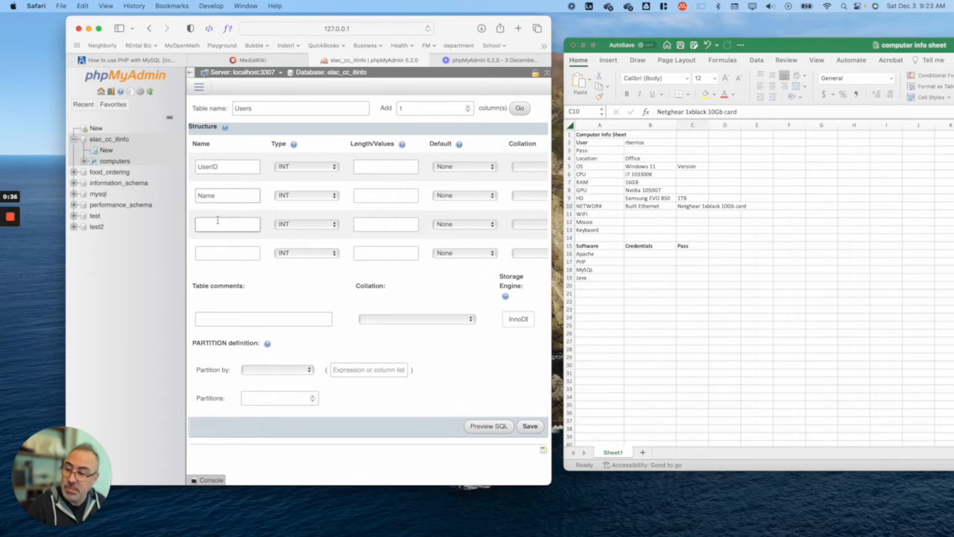
pyautogui.write('LAst')
pyautogui.doubleClick(212, 198)
pyautogui.write('First')
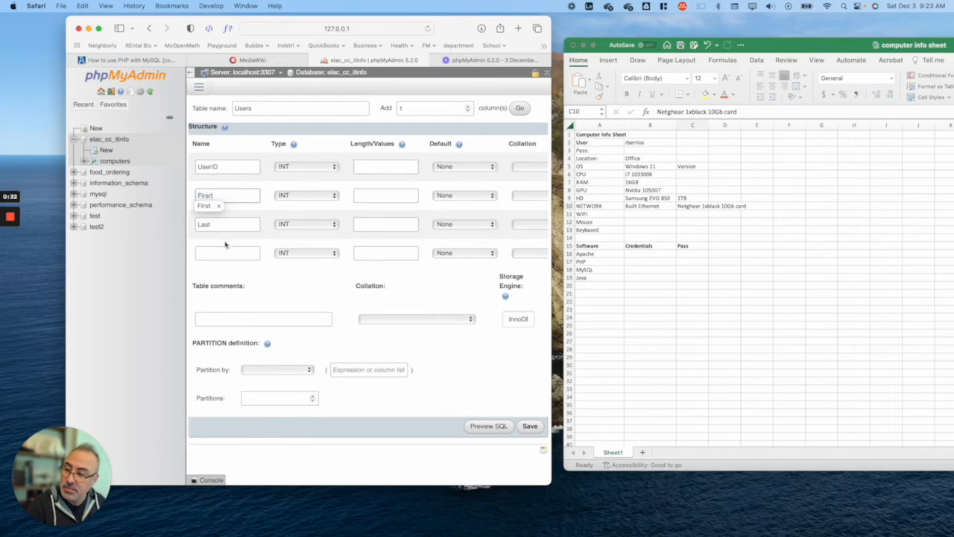
pyautogui.click(216, 254)
pyautogui.write('email')
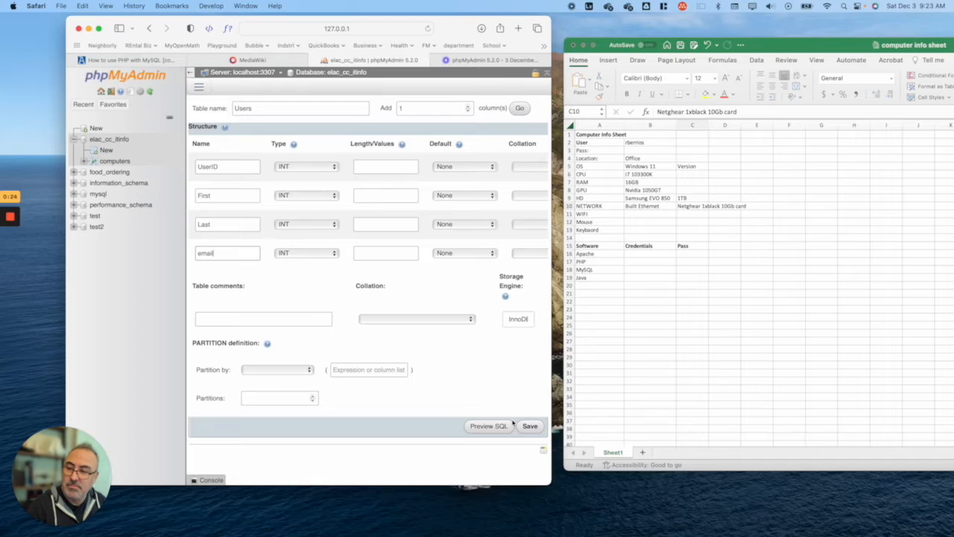
# Step: Add a fifth column named Phone and set all five Users columns to VARCHAR
pyautogui.click(518, 112)
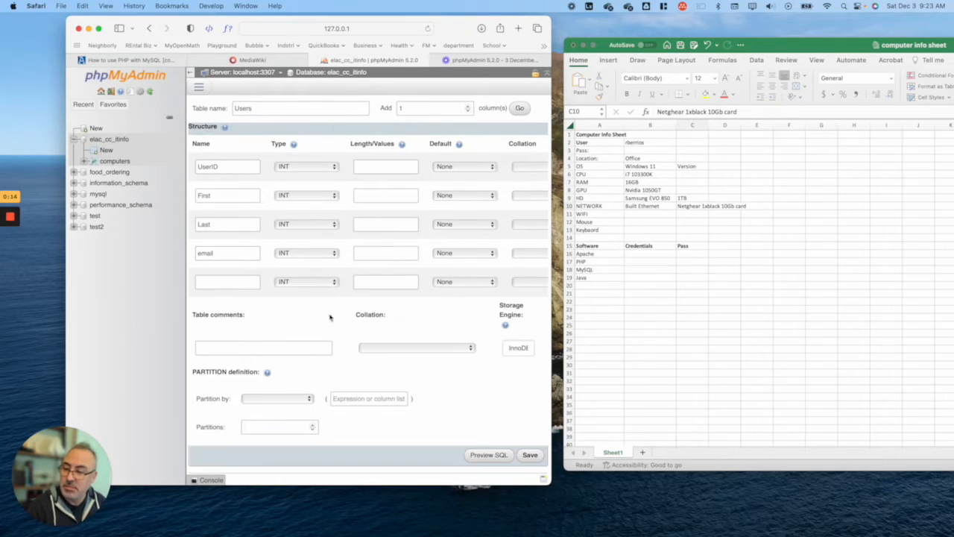
pyautogui.click(223, 277)
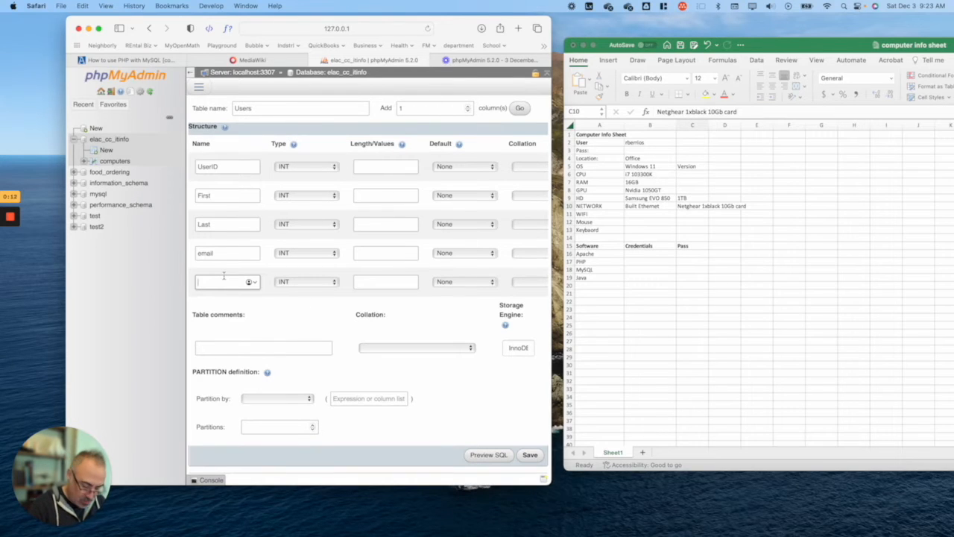
pyautogui.write('Phone')
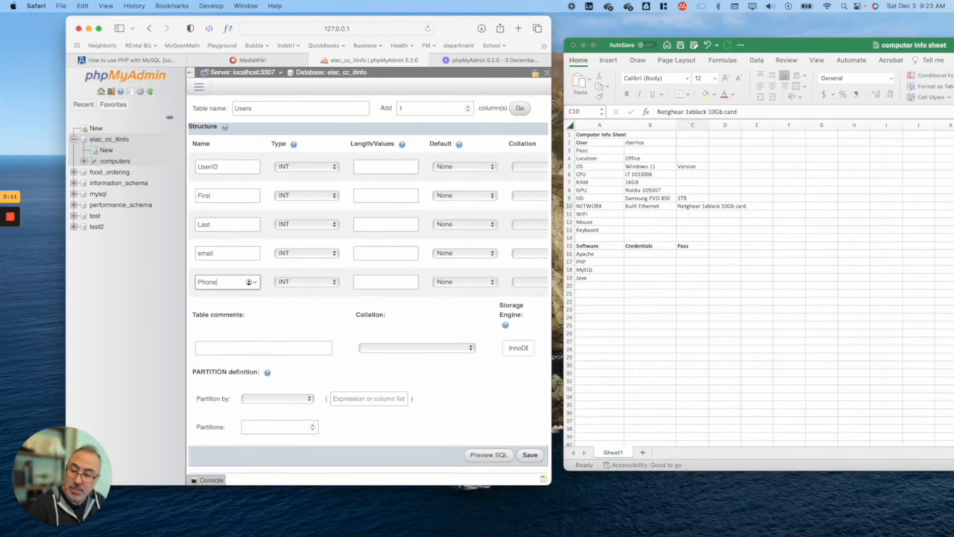
pyautogui.click(304, 170)
pyautogui.click(297, 90)
pyautogui.click(312, 195)
pyautogui.click(298, 119)
pyautogui.click(312, 224)
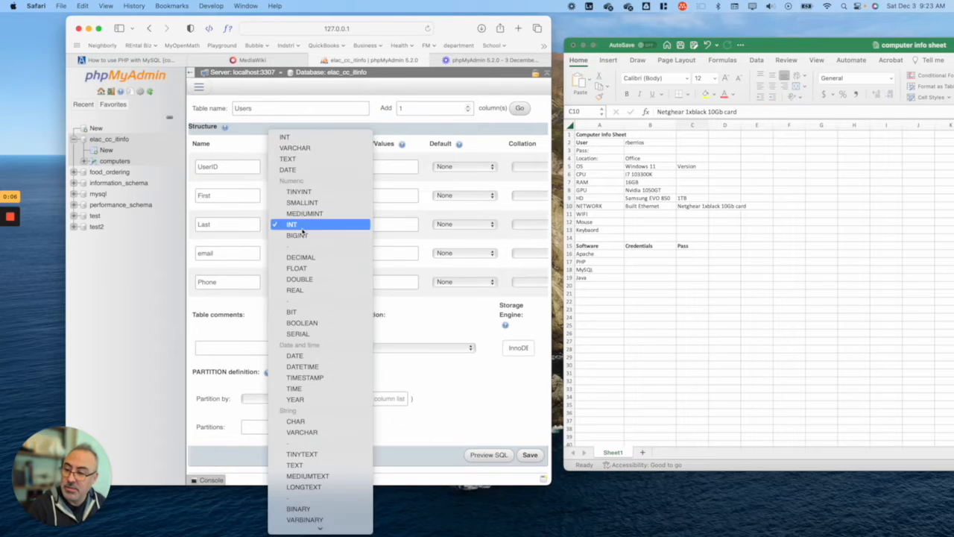
pyautogui.click(304, 147)
pyautogui.click(331, 254)
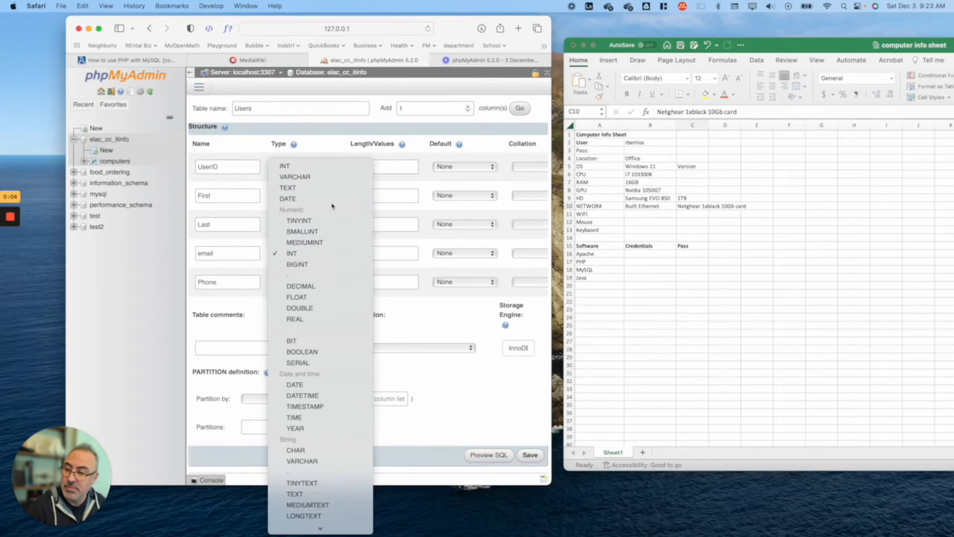
pyautogui.click(333, 179)
pyautogui.click(312, 282)
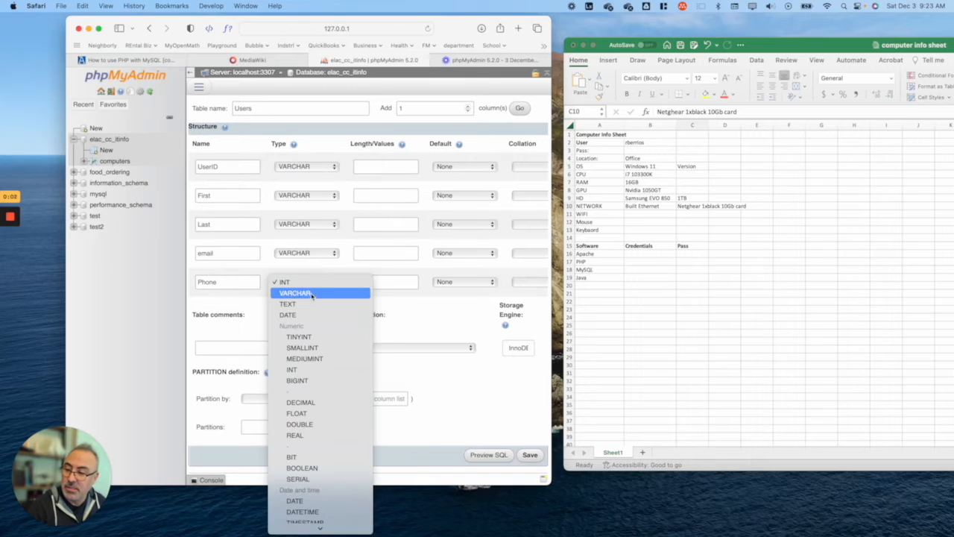
pyautogui.click(313, 293)
# Step: Make UserID SERIAL and set lengths 100 for First, Last and email, 13 for Phone
pyautogui.click(309, 164)
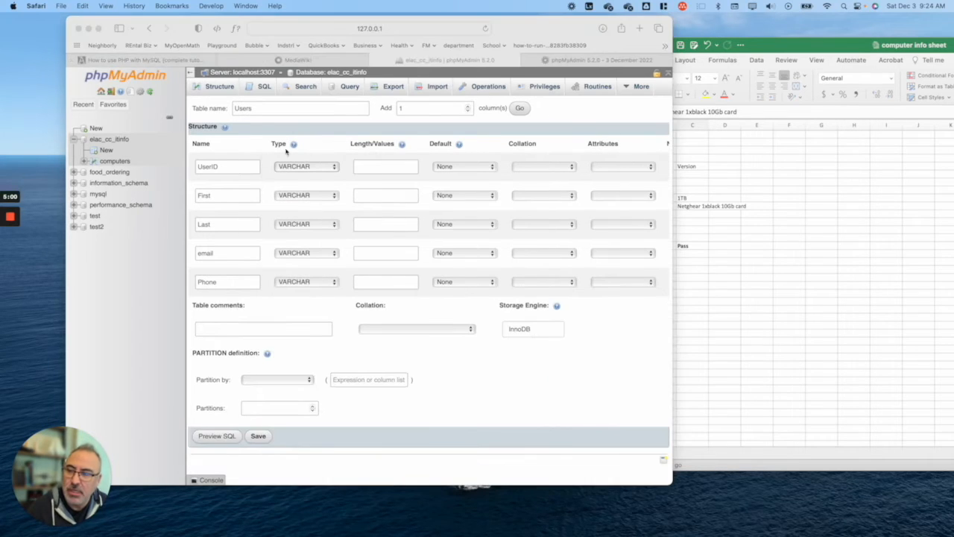
pyautogui.click(336, 166)
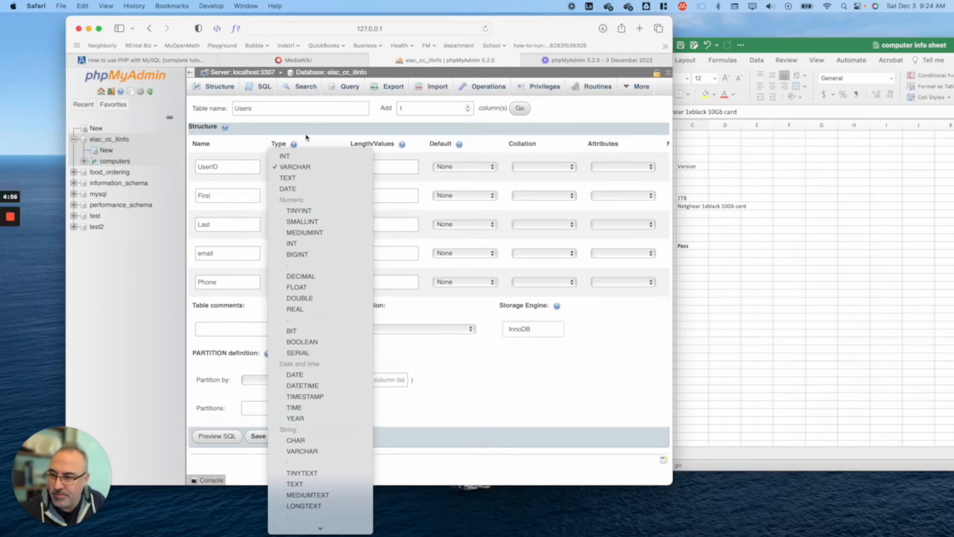
pyautogui.click(310, 353)
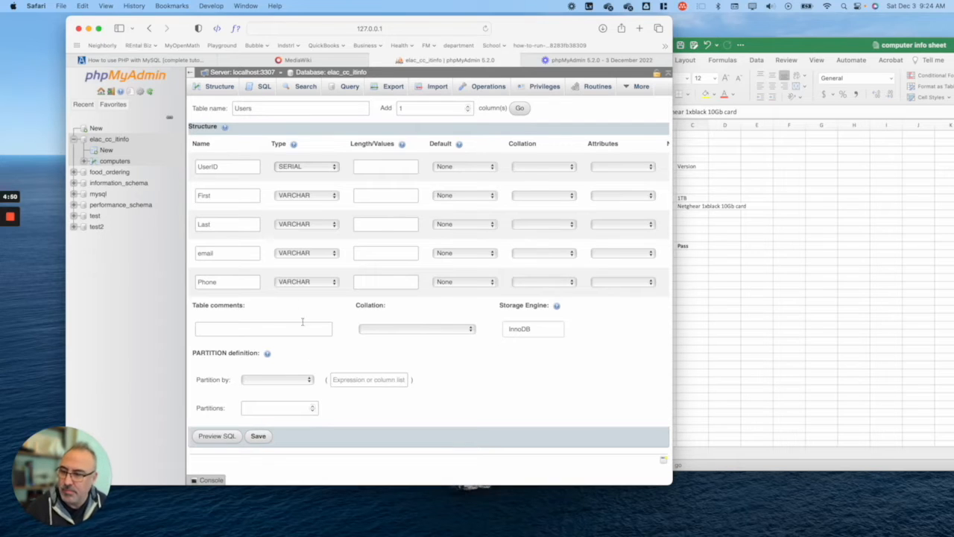
pyautogui.click(374, 160)
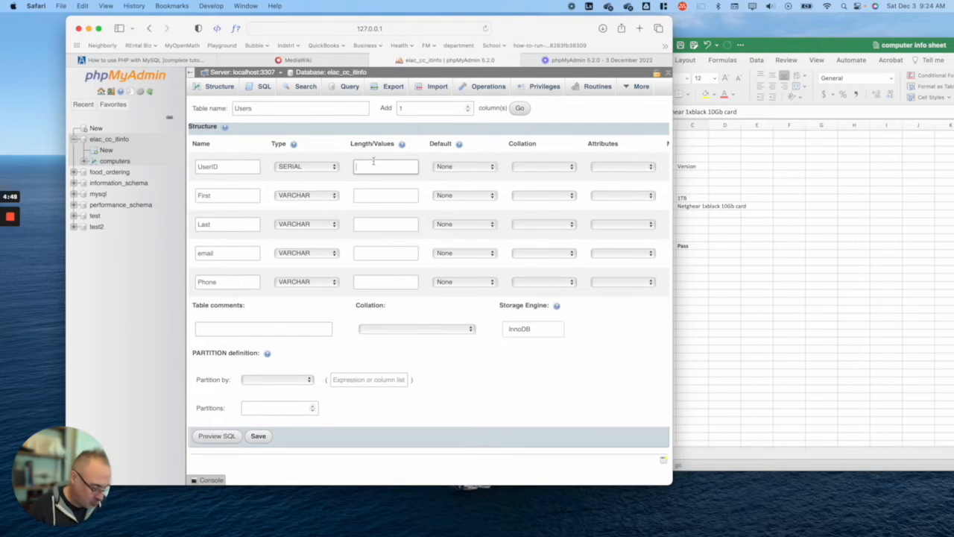
pyautogui.click(383, 195)
pyautogui.write('100')
pyautogui.click(398, 225)
pyautogui.write('100')
pyautogui.click(402, 253)
pyautogui.write('100')
pyautogui.click(415, 281)
pyautogui.write('13')
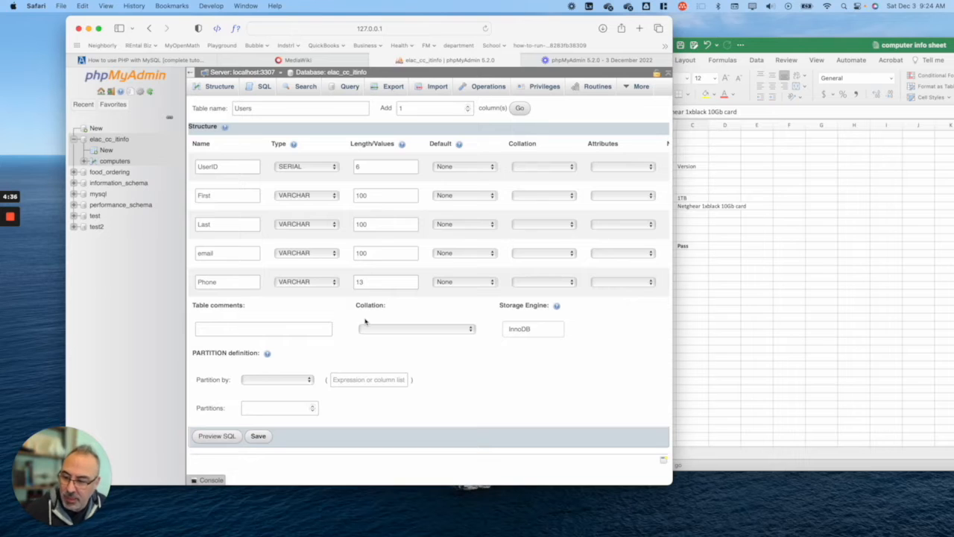
# Step: Save the users table, then add a BOOLEAN (tinyint(1)) Active column after Phone
pyautogui.click(256, 436)
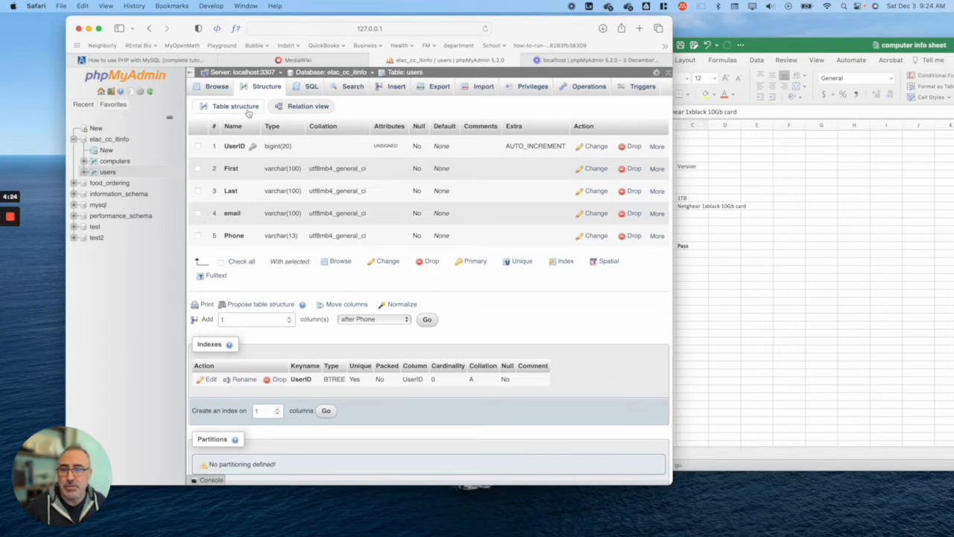
pyautogui.click(426, 319)
pyautogui.click(215, 144)
pyautogui.write('Active')
pyautogui.click(313, 145)
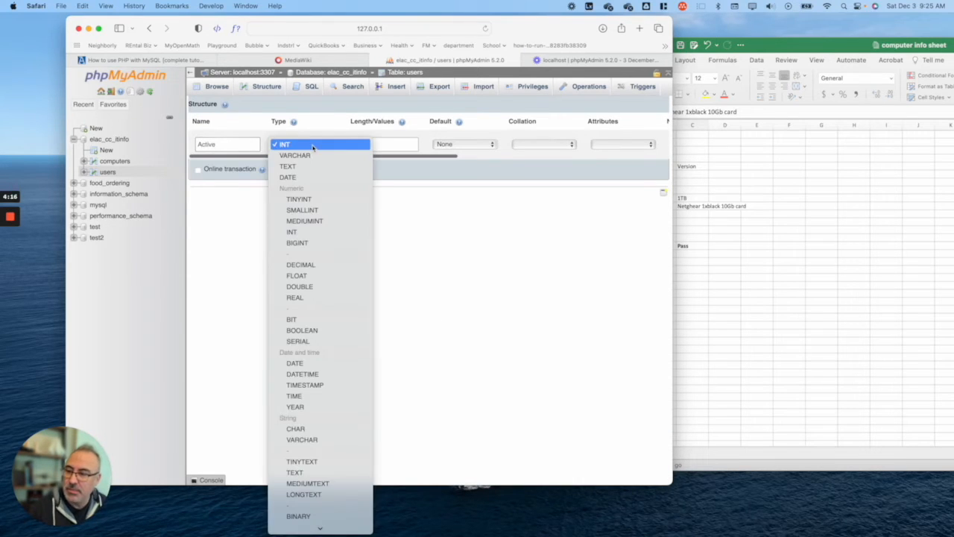
pyautogui.click(313, 155)
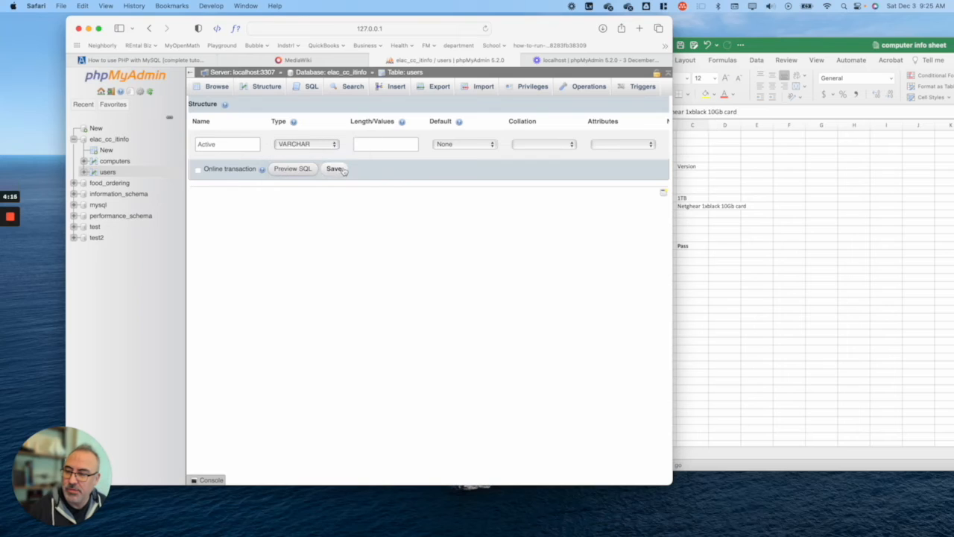
pyautogui.click(313, 144)
pyautogui.click(322, 322)
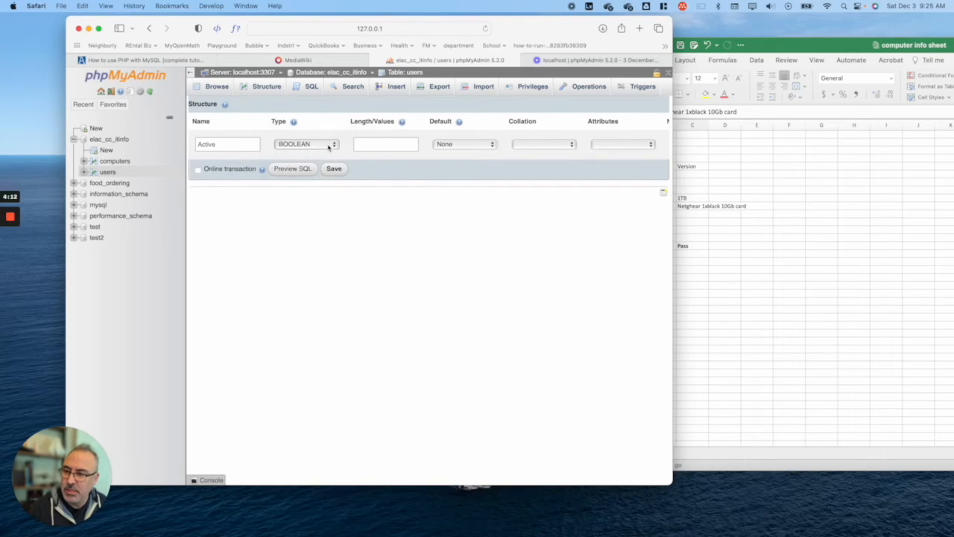
pyautogui.click(334, 169)
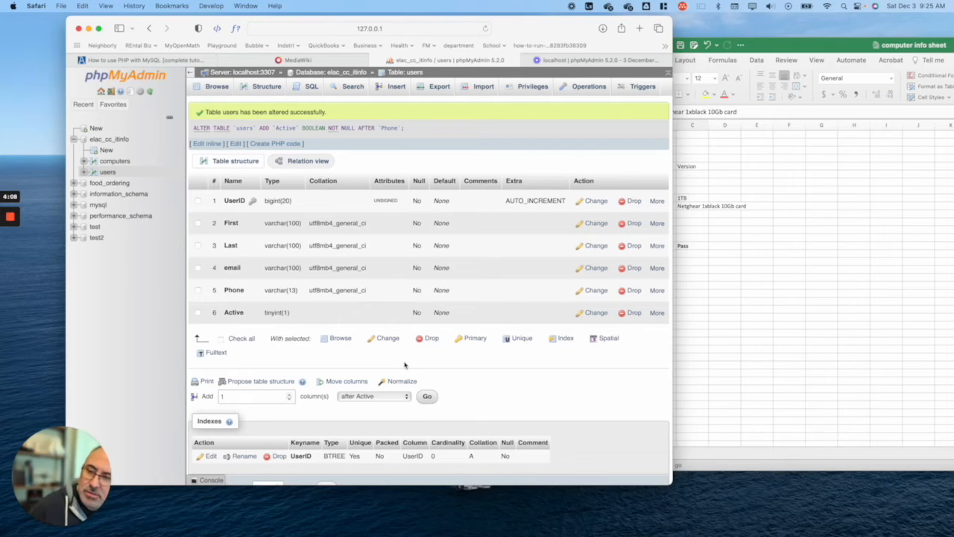
# Step: Show the computers table's Structure tab with its columns ending in Version and Size
pyautogui.click(116, 161)
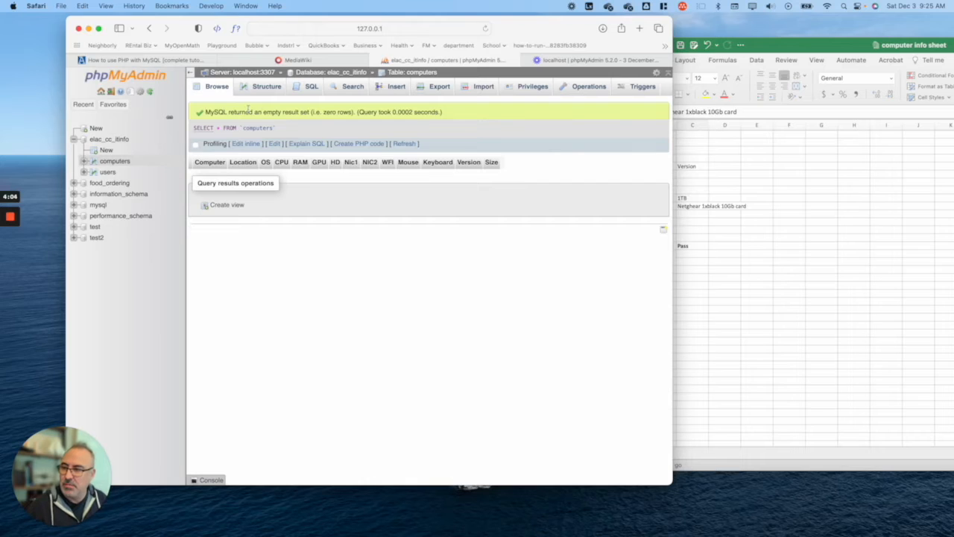
pyautogui.click(96, 163)
pyautogui.click(83, 162)
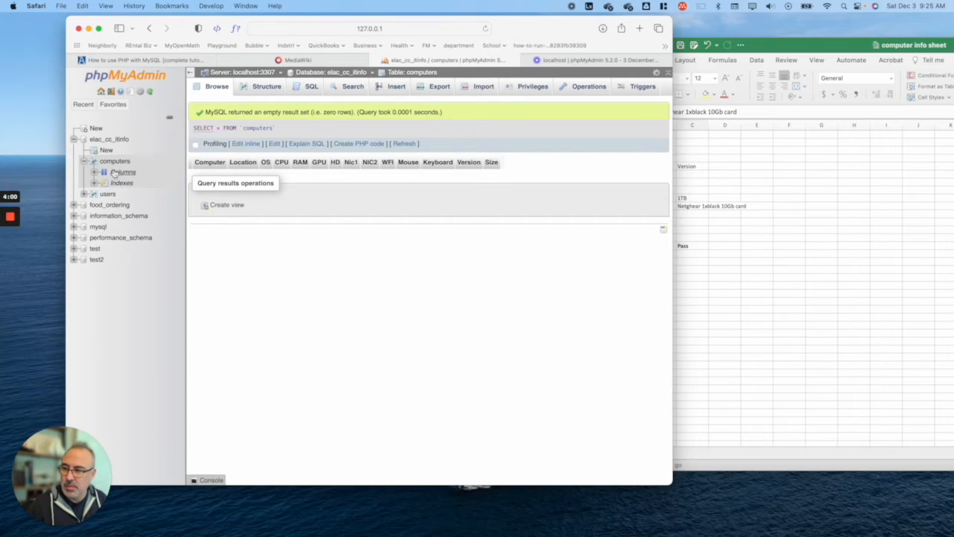
pyautogui.click(122, 172)
pyautogui.scroll(-10, 258, 186)
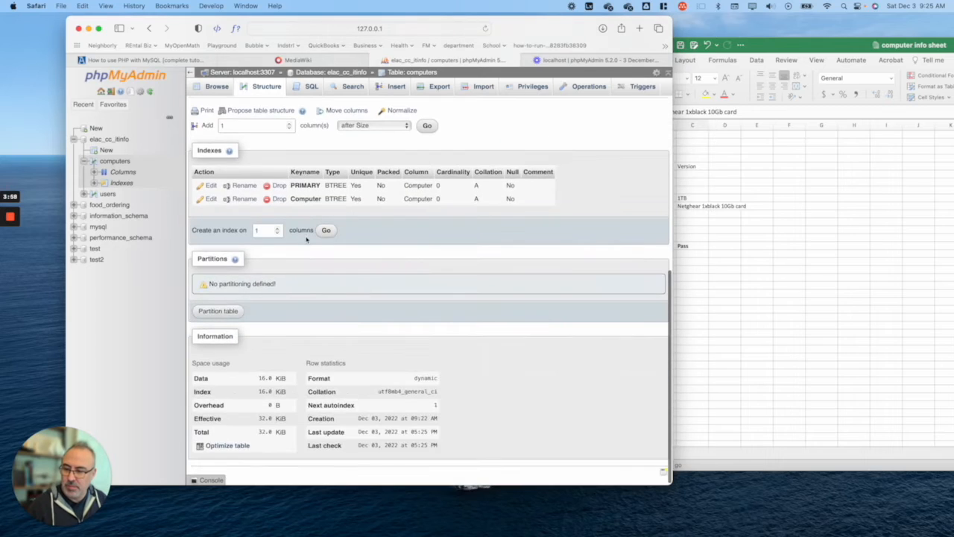
pyautogui.scroll(2, 260, 209)
pyautogui.scroll(1, 260, 210)
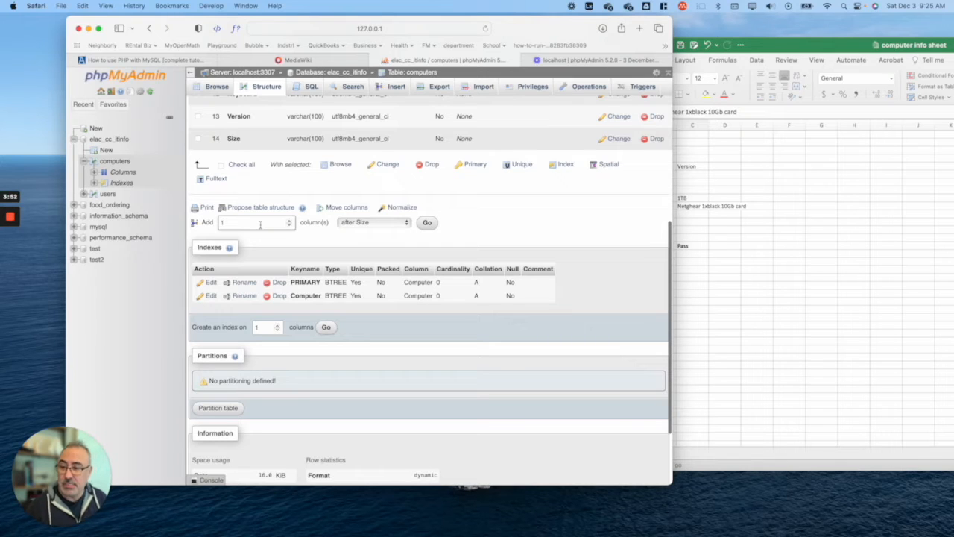
# Step: Add an Active column of type BOOLEAN after Size in the computers table
pyautogui.click(427, 223)
pyautogui.click(222, 147)
pyautogui.write('Active')
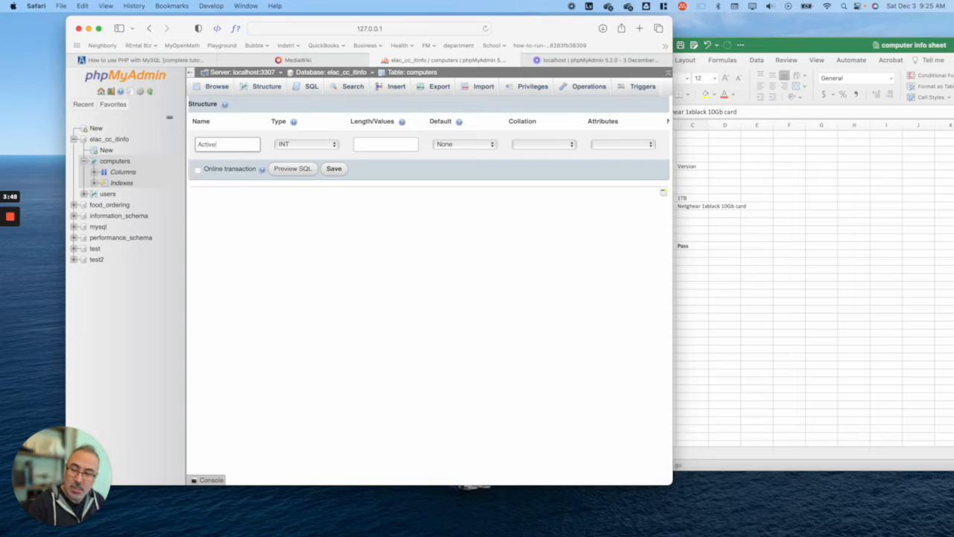
pyautogui.click(283, 146)
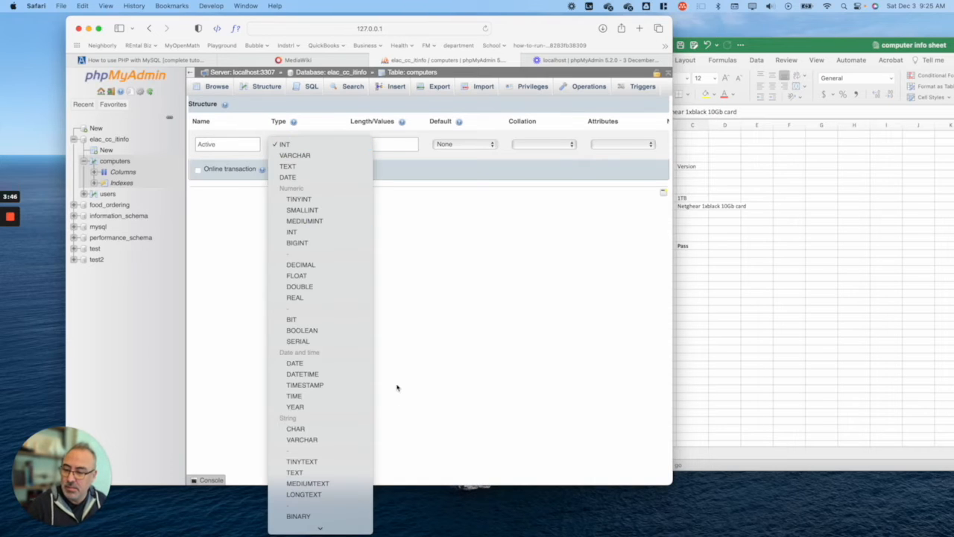
pyautogui.click(305, 330)
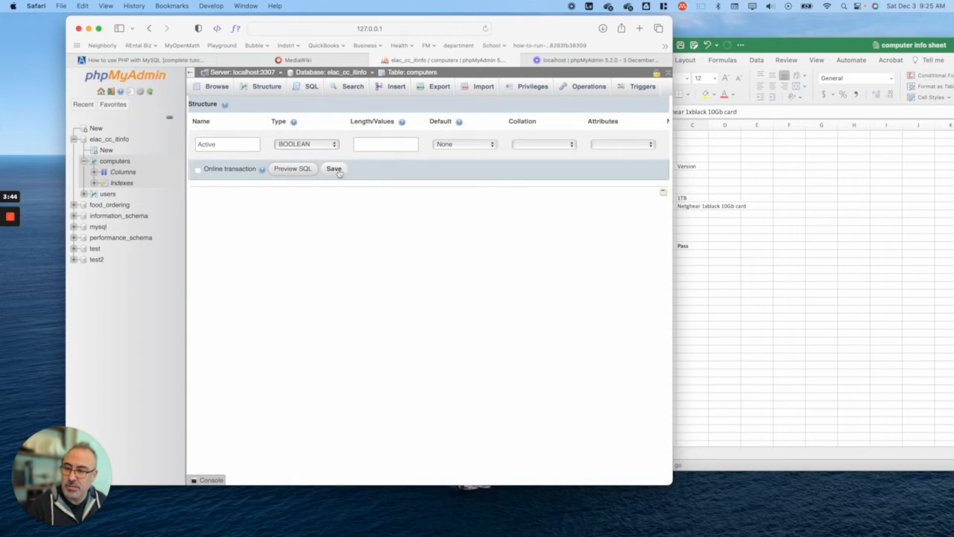
pyautogui.click(330, 169)
pyautogui.scroll(-15, 340, 179)
pyautogui.scroll(15, 341, 179)
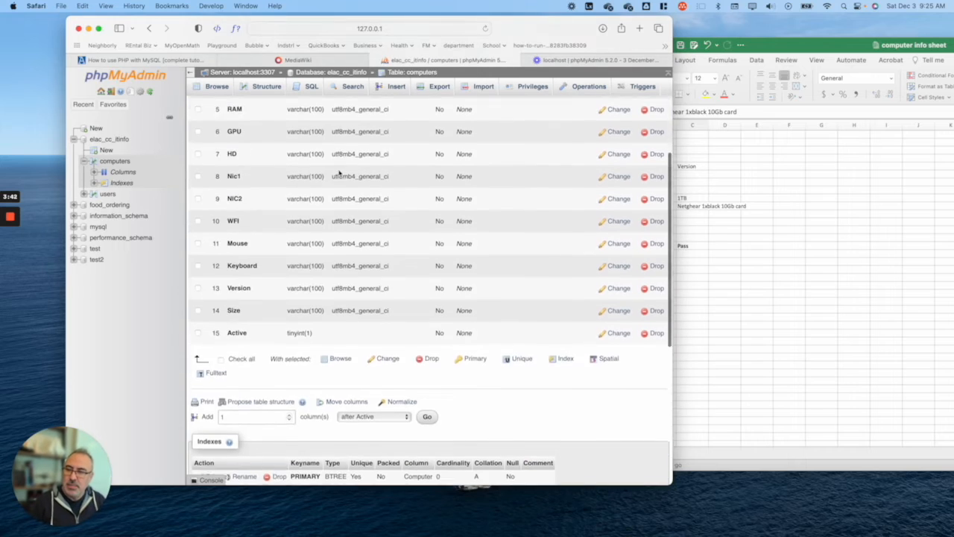
# Step: Check the Excel computer info sheet, then start a new table in elac_cc_itinfo
pyautogui.click(925, 213)
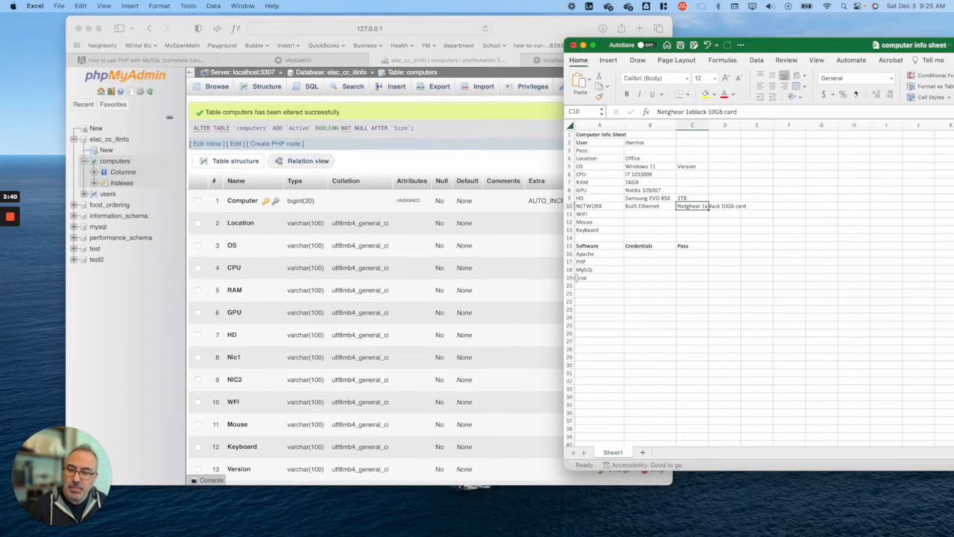
pyautogui.click(355, 173)
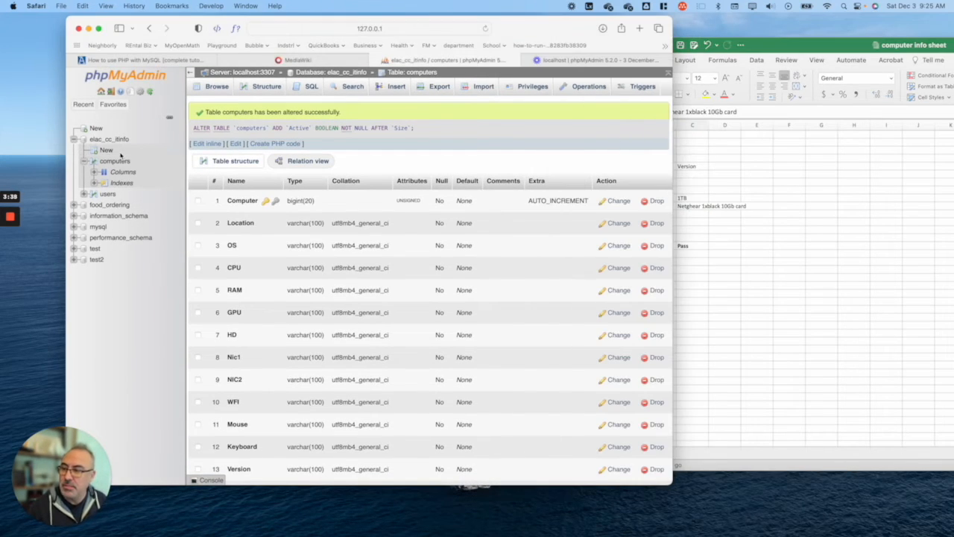
pyautogui.click(112, 151)
# Step: Name the new table Software and make its first column Software of type SERIAL
pyautogui.click(285, 108)
pyautogui.write('Software')
pyautogui.click(246, 170)
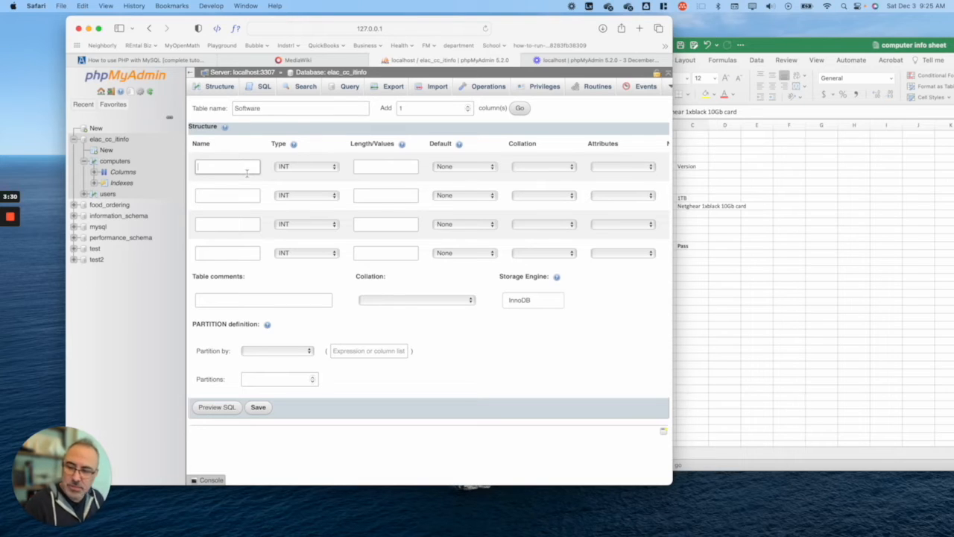
pyautogui.write('Software')
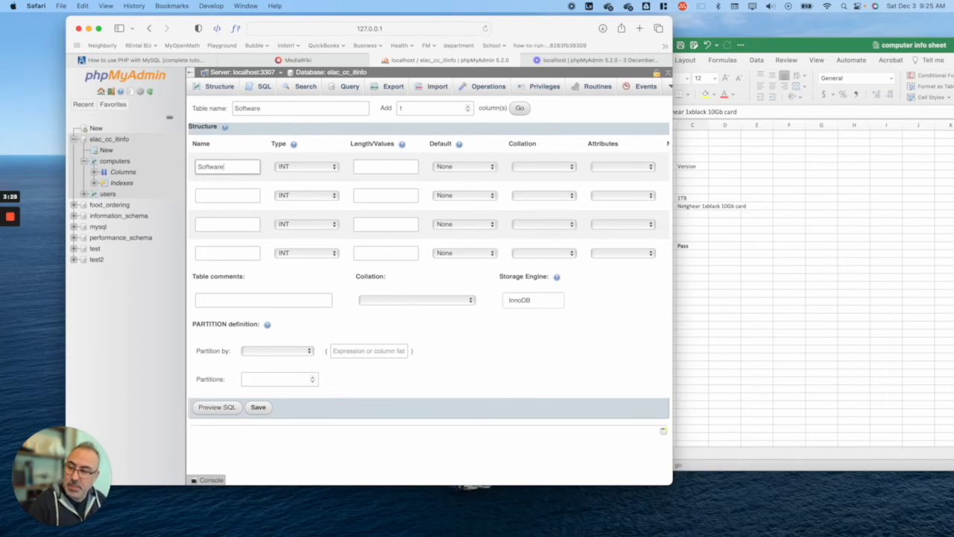
pyautogui.click(295, 168)
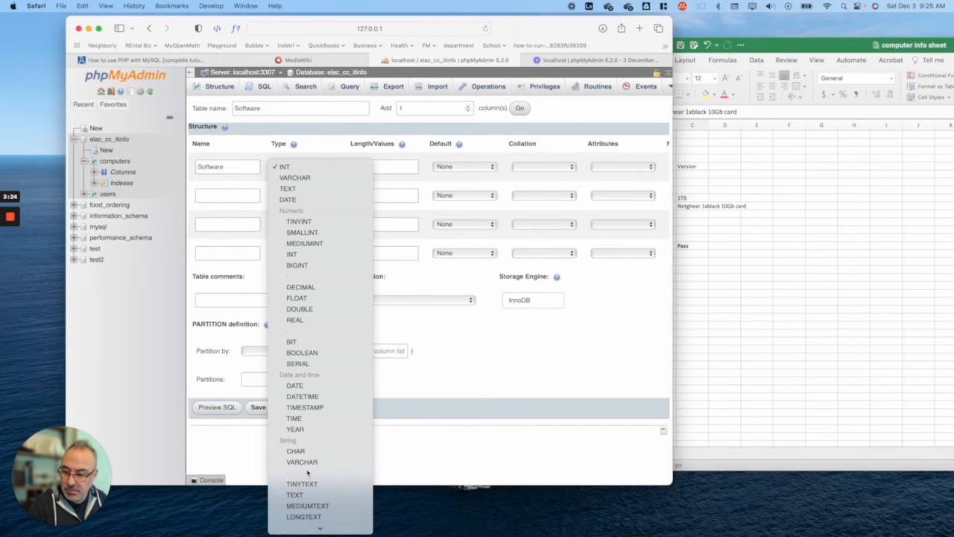
pyautogui.scroll(-3, 308, 473)
pyautogui.scroll(-3, 308, 514)
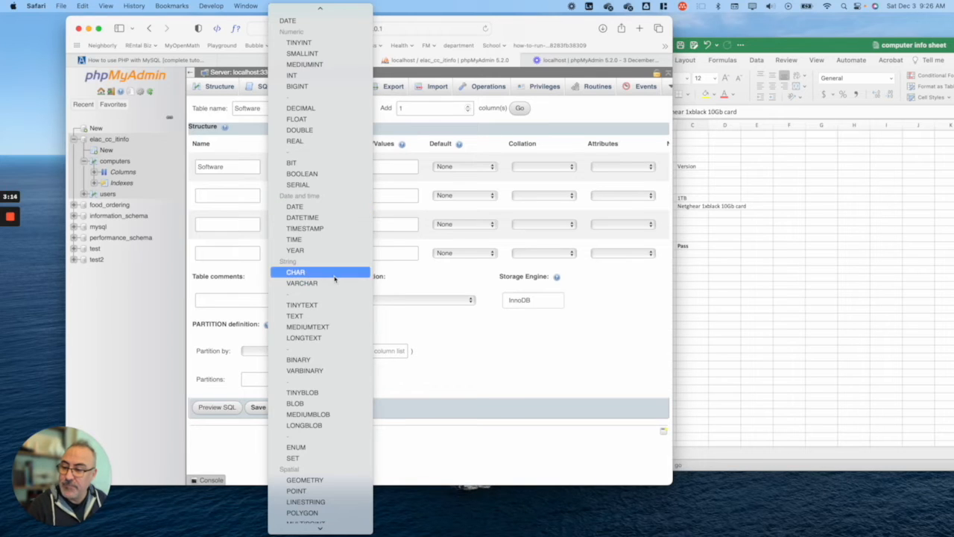
pyautogui.click(471, 348)
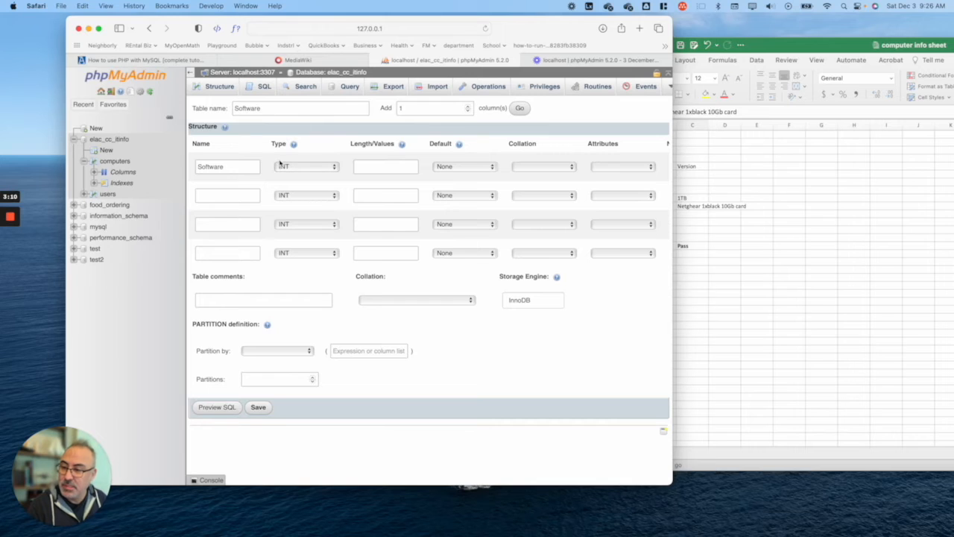
pyautogui.click(283, 166)
pyautogui.press('s')
pyautogui.press('e')
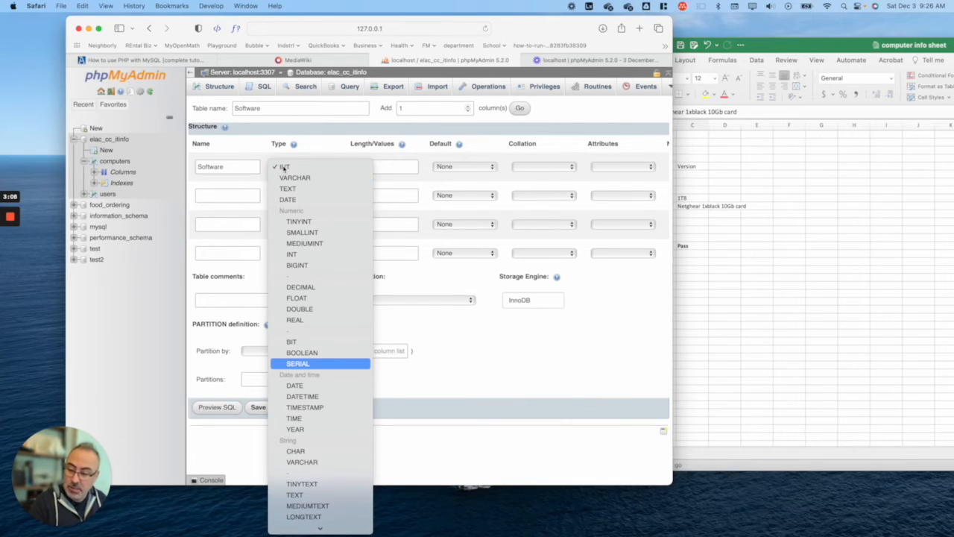
pyautogui.press('Return')
# Step: Add VARCHAR columns Name, Version and License to the Software table form
pyautogui.click(221, 194)
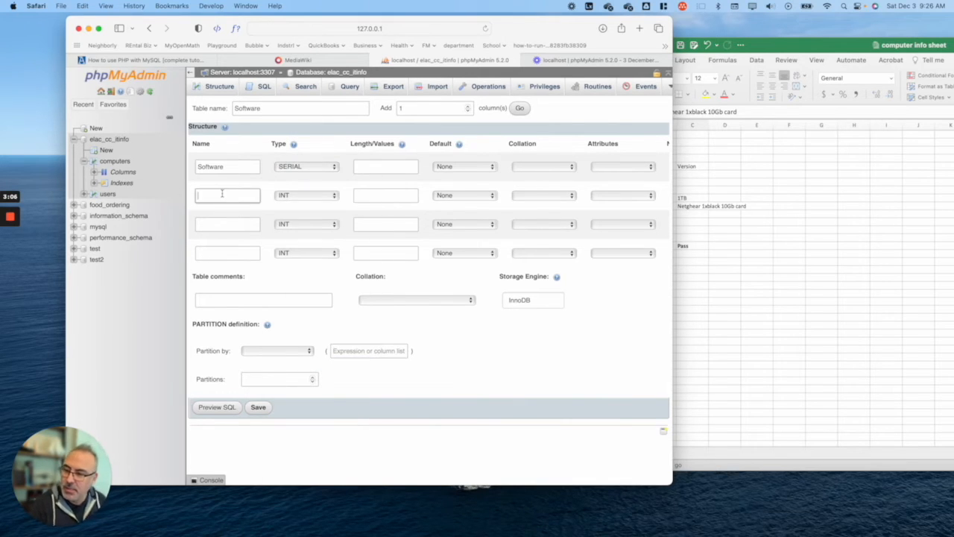
pyautogui.write('NAme')
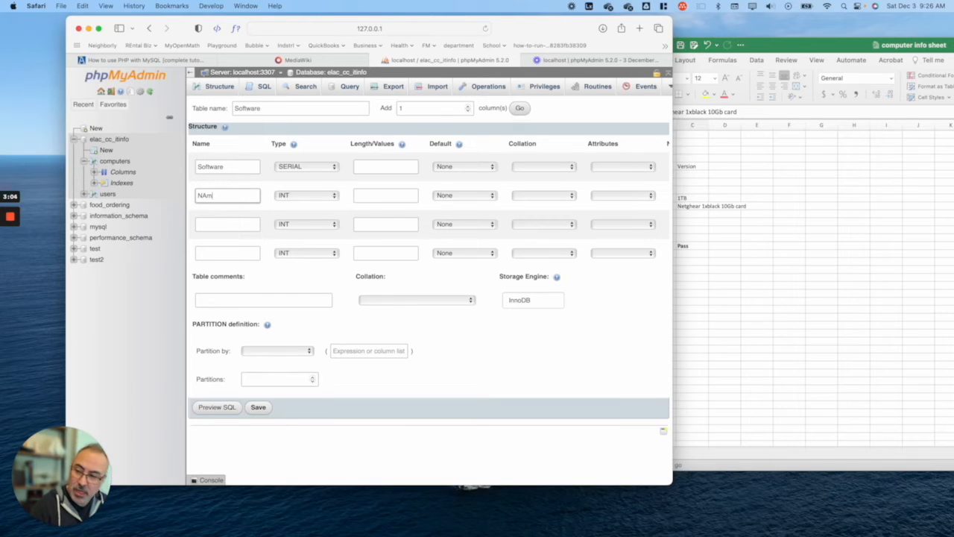
pyautogui.doubleClick(228, 195)
pyautogui.write('Name')
pyautogui.click(290, 200)
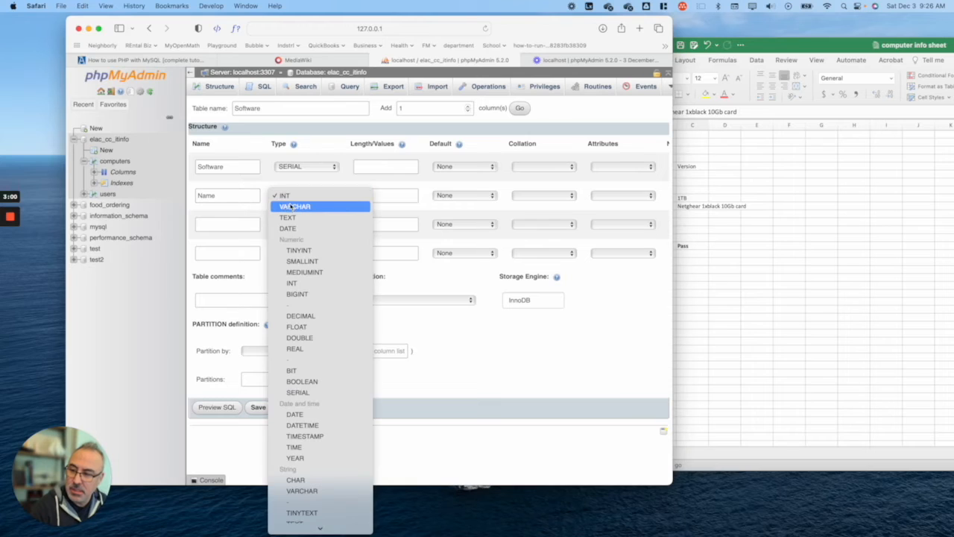
pyautogui.click(292, 207)
pyautogui.click(225, 224)
pyautogui.write('Version')
pyautogui.click(632, 262)
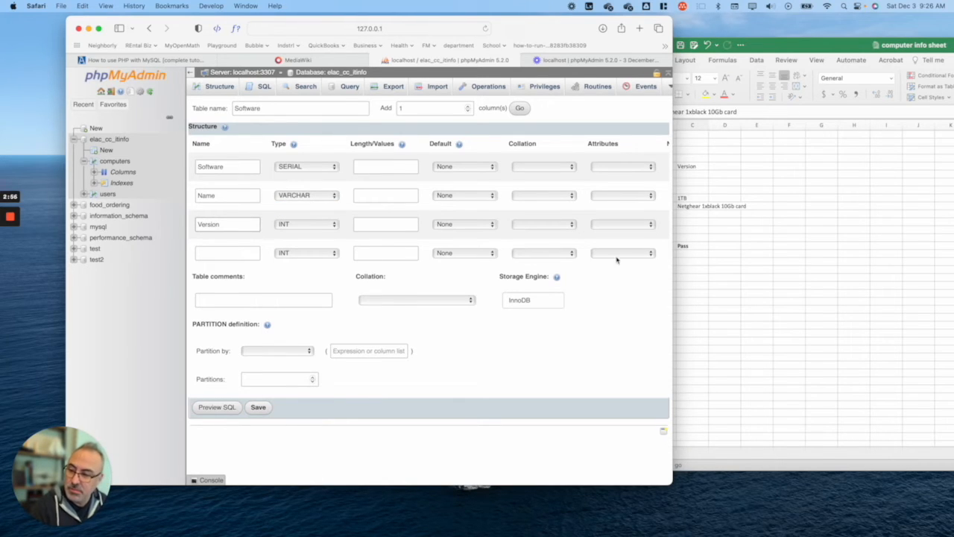
pyautogui.click(292, 225)
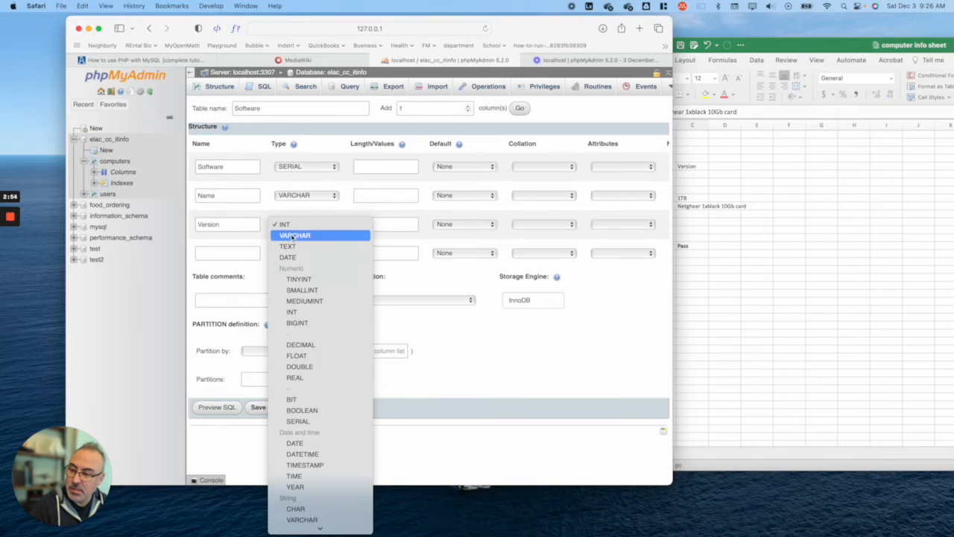
pyautogui.click(291, 234)
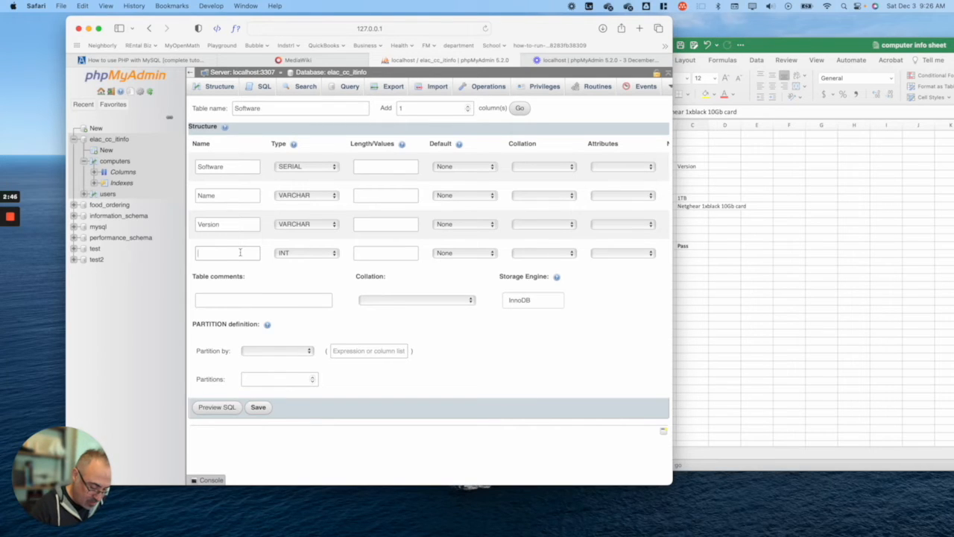
pyautogui.write('Licen')
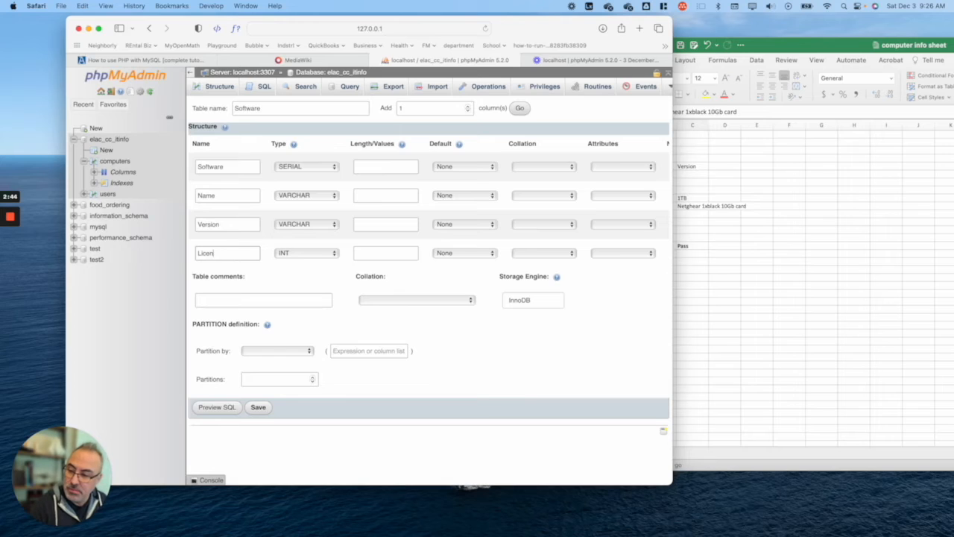
pyautogui.write('ce')
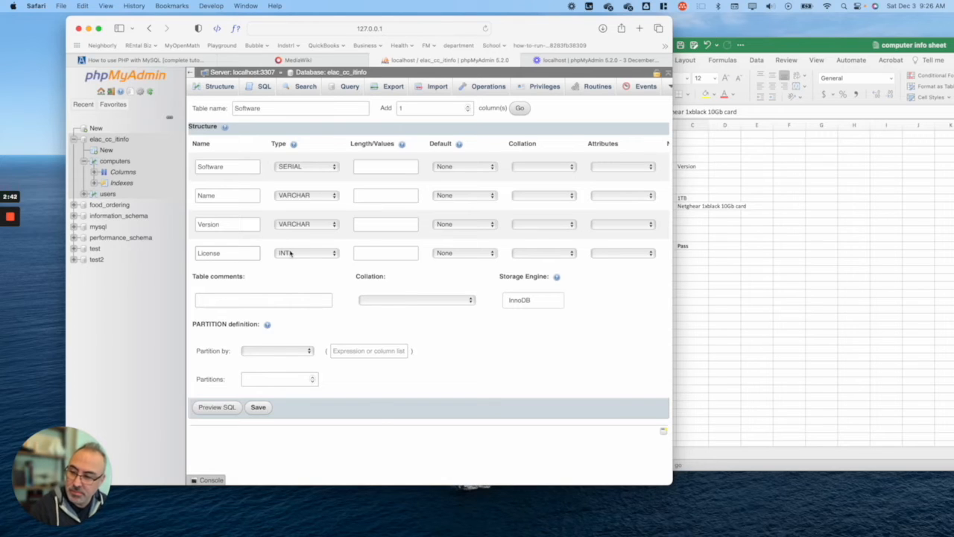
pyautogui.click(292, 254)
pyautogui.click(293, 265)
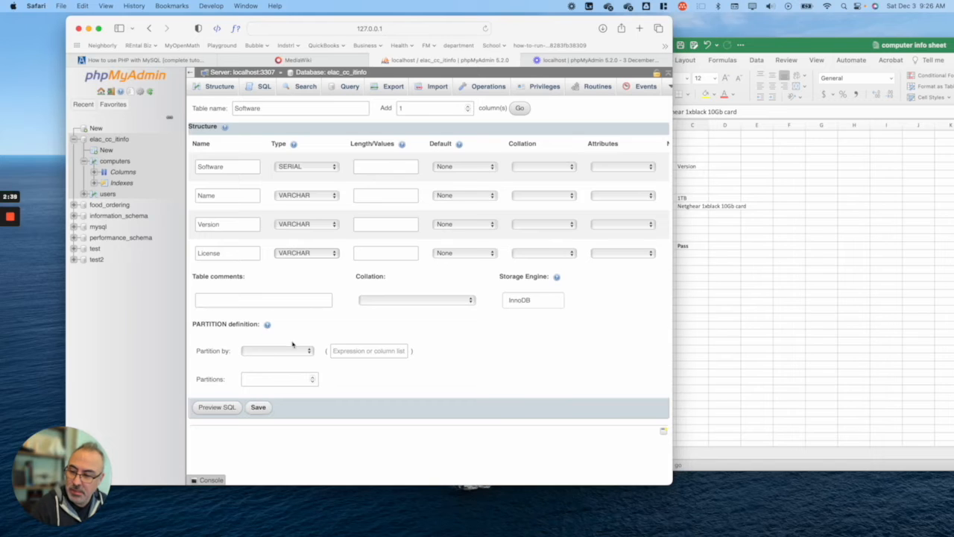
# Step: Give Name, Version and License a length of 100 and save the software table
pyautogui.click(258, 407)
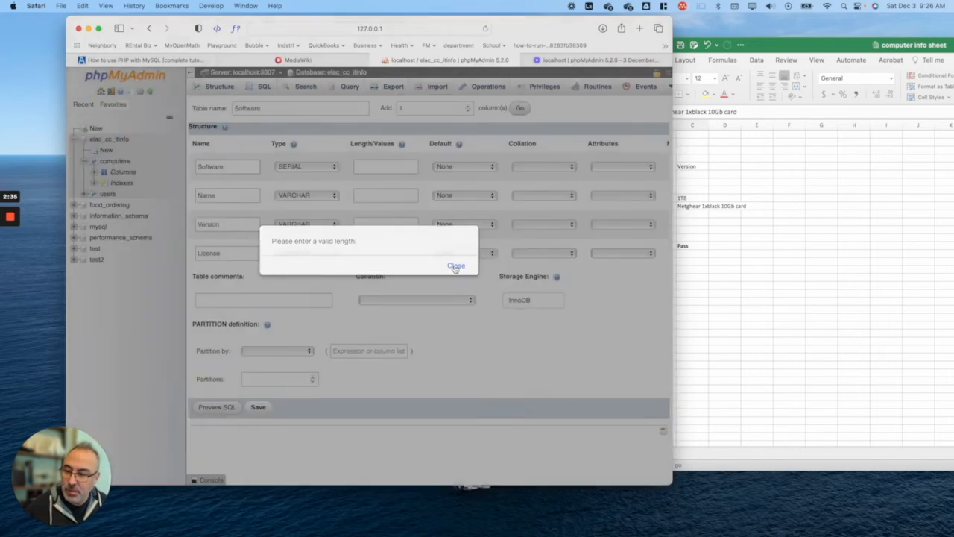
pyautogui.click(455, 266)
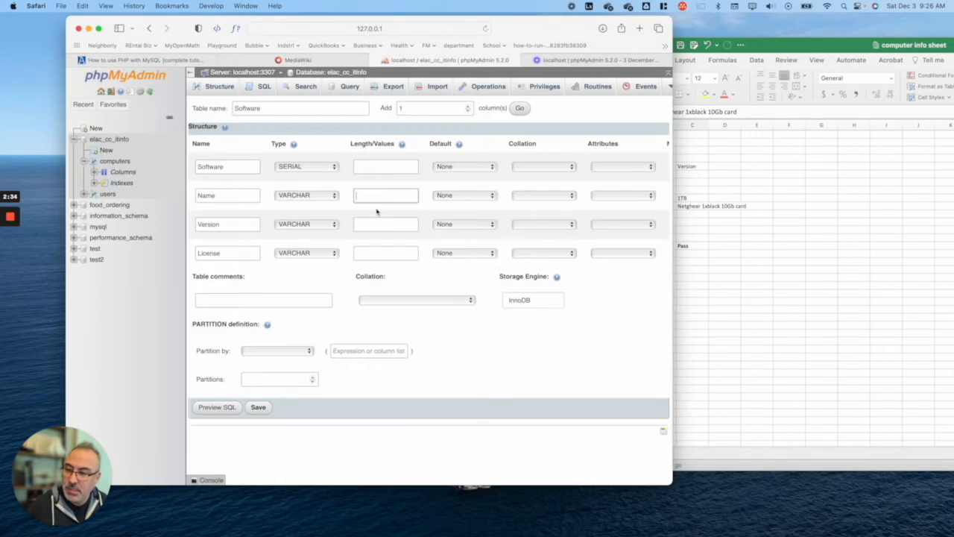
pyautogui.write('100')
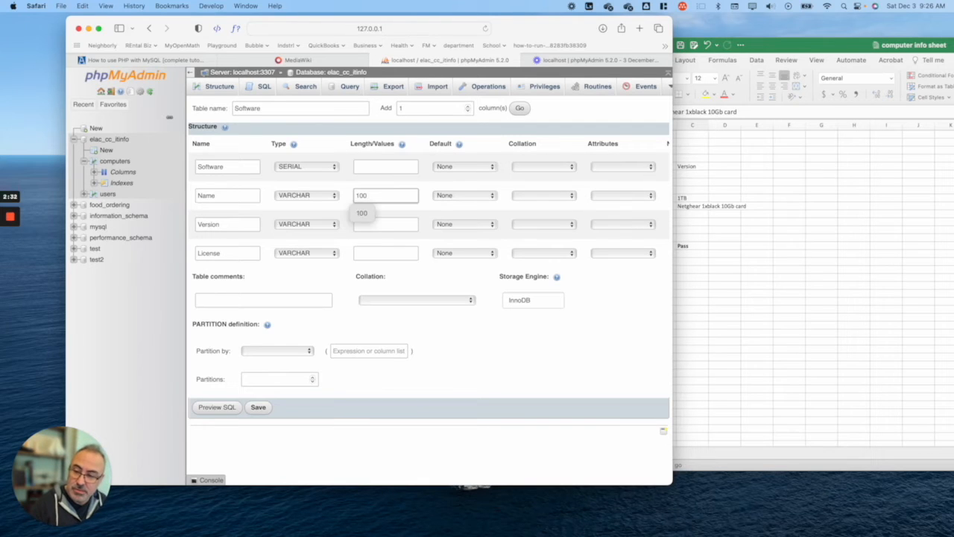
pyautogui.click(402, 231)
pyautogui.write('100')
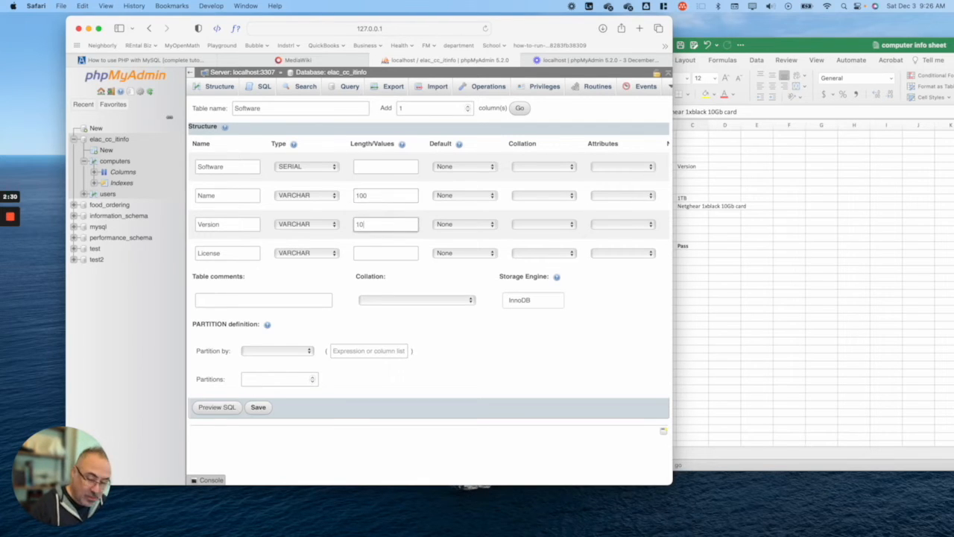
pyautogui.click(409, 253)
pyautogui.write('100')
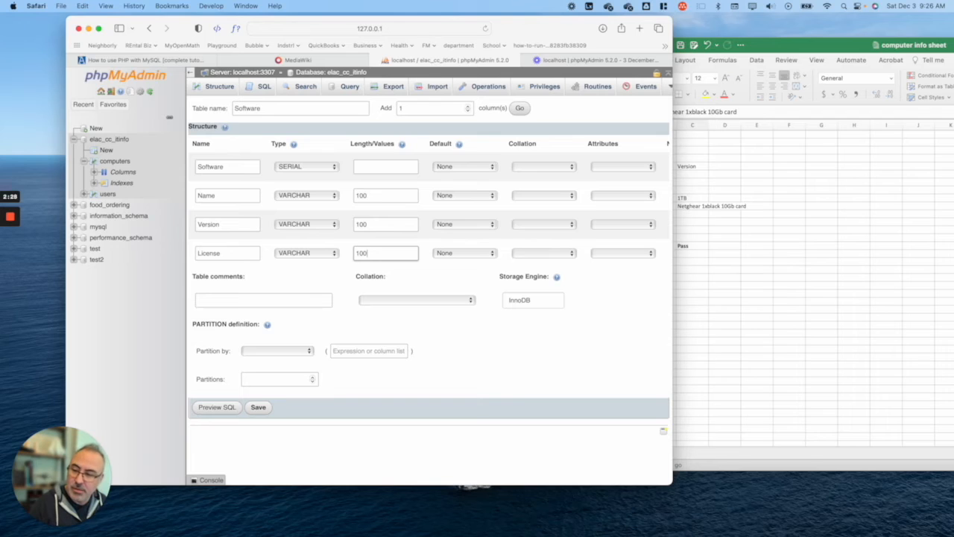
pyautogui.click(388, 165)
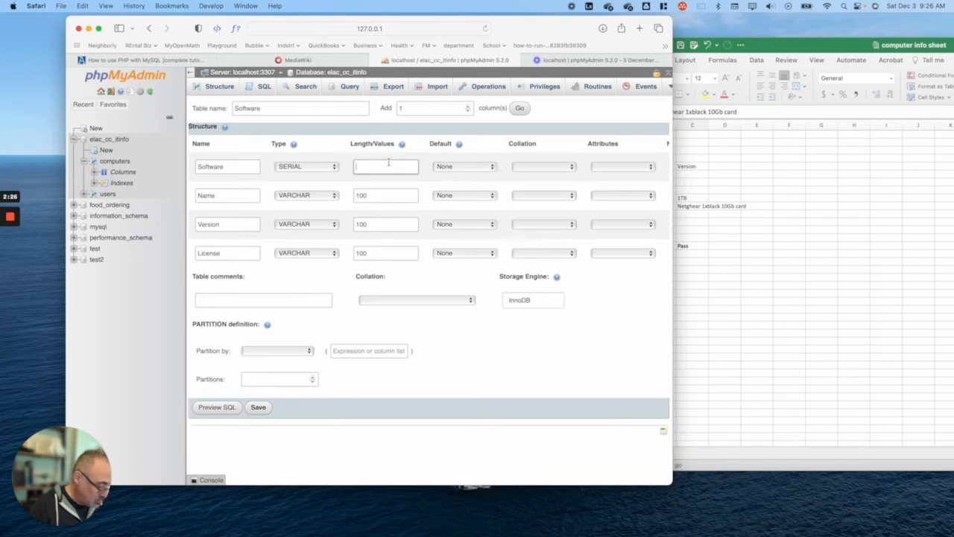
pyautogui.click(258, 407)
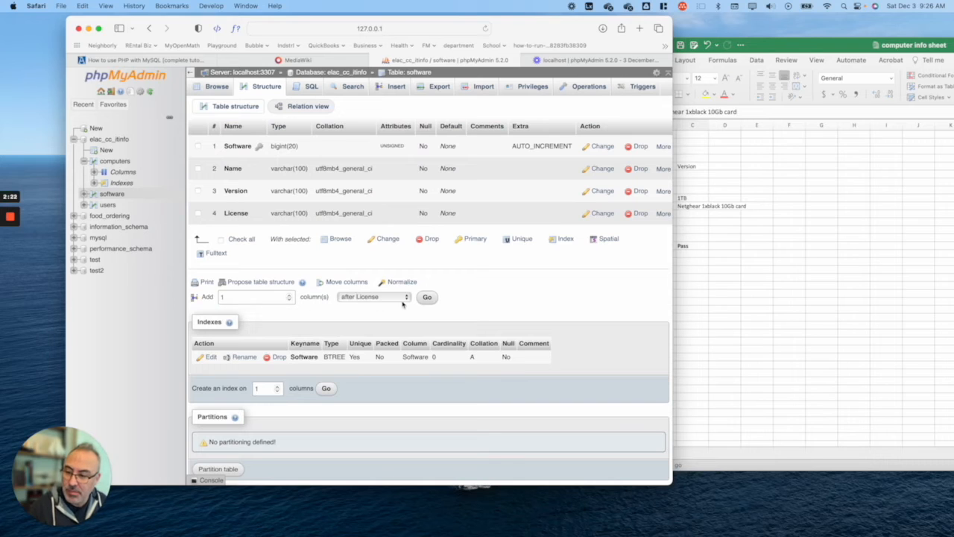
# Step: Append a support column, VARCHAR length 100, as column 5 after License in software
pyautogui.click(428, 297)
pyautogui.click(221, 141)
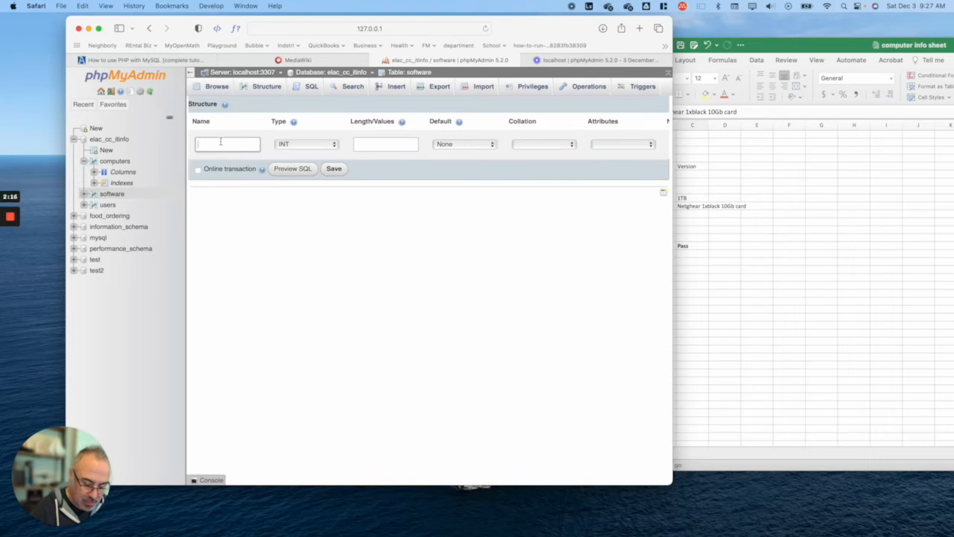
pyautogui.write('support')
pyautogui.click(306, 144)
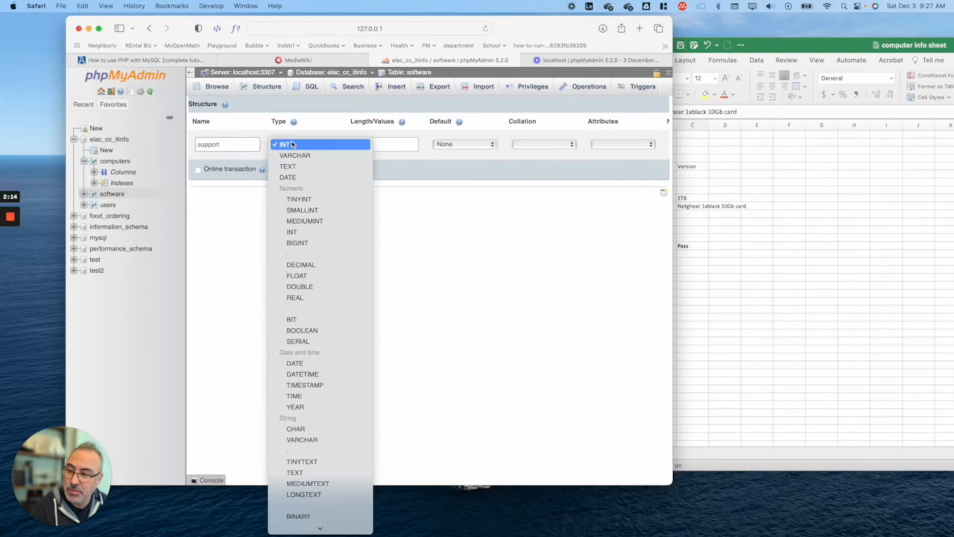
pyautogui.click(298, 154)
pyautogui.click(381, 143)
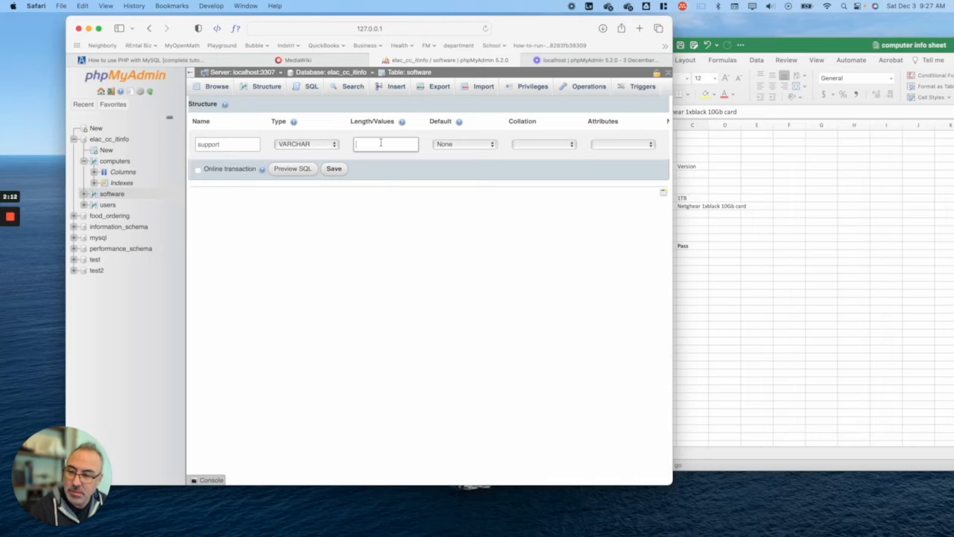
pyautogui.write('100')
pyautogui.click(333, 169)
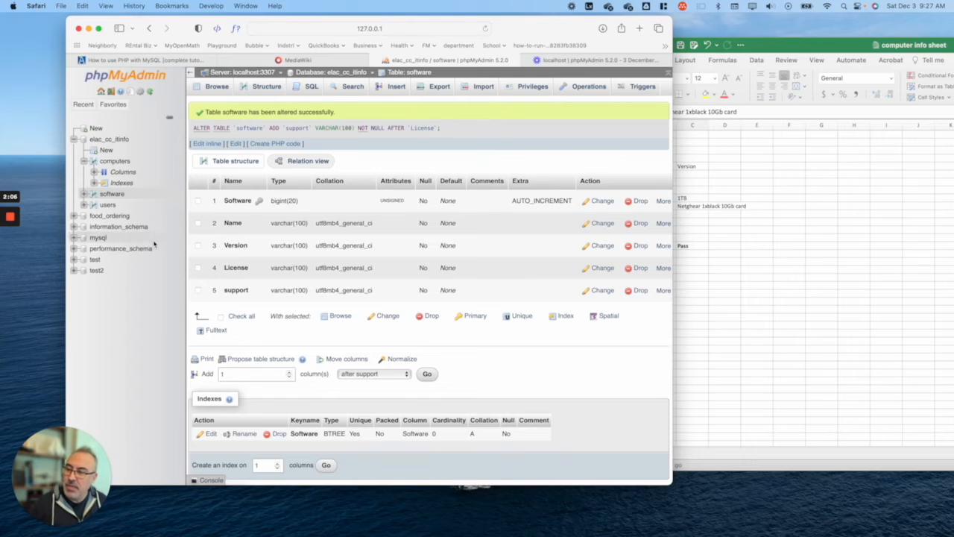
# Step: Collapse the computers node in the sidebar and open a new-table form under elac_cc_itinfo
pyautogui.click(84, 161)
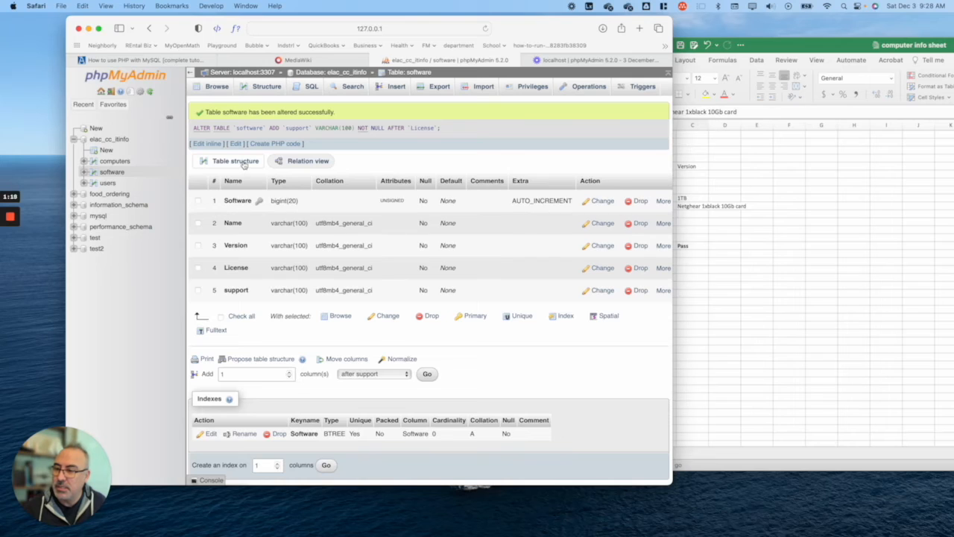
pyautogui.click(97, 151)
pyautogui.click(295, 109)
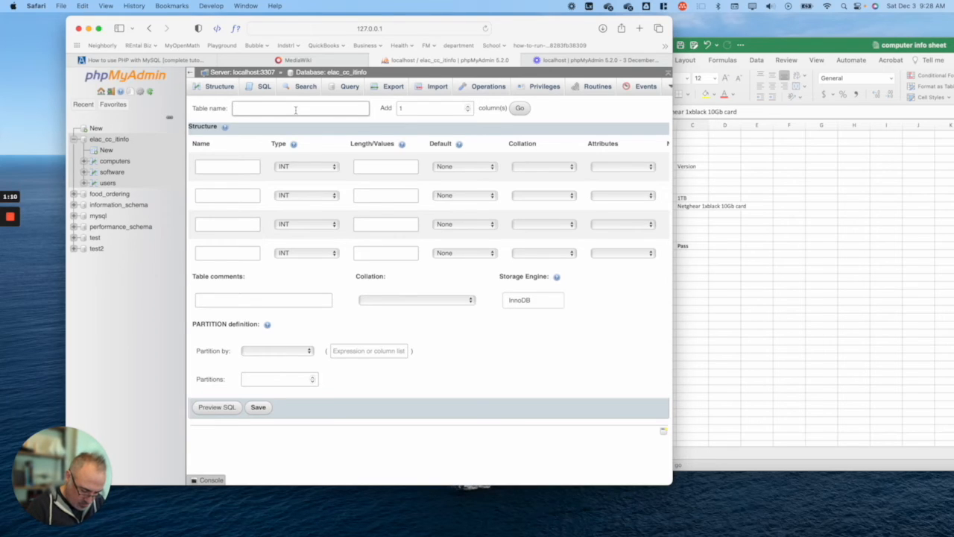
# Step: Enter UserhardwareSoftware as the new table's name
pyautogui.write('UserSo')
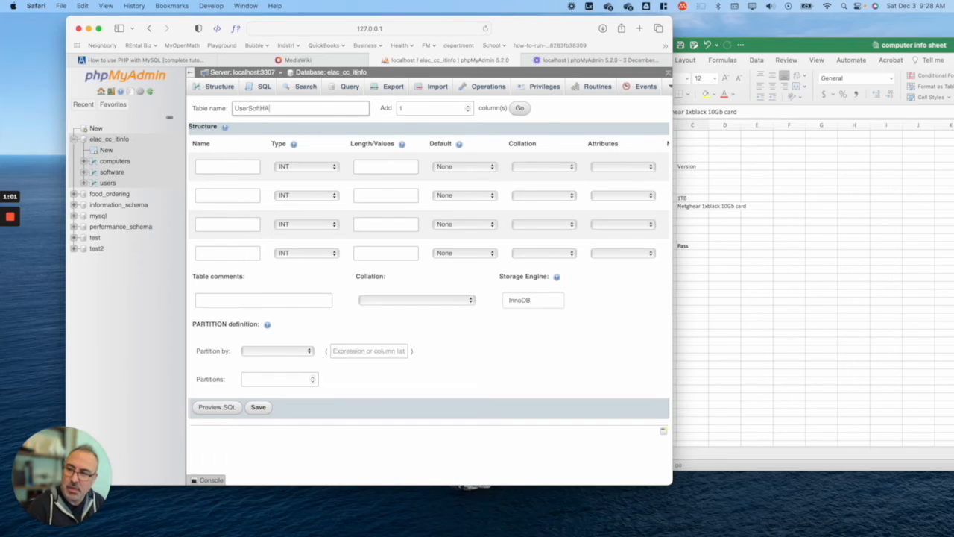
pyautogui.press('BackSpace')
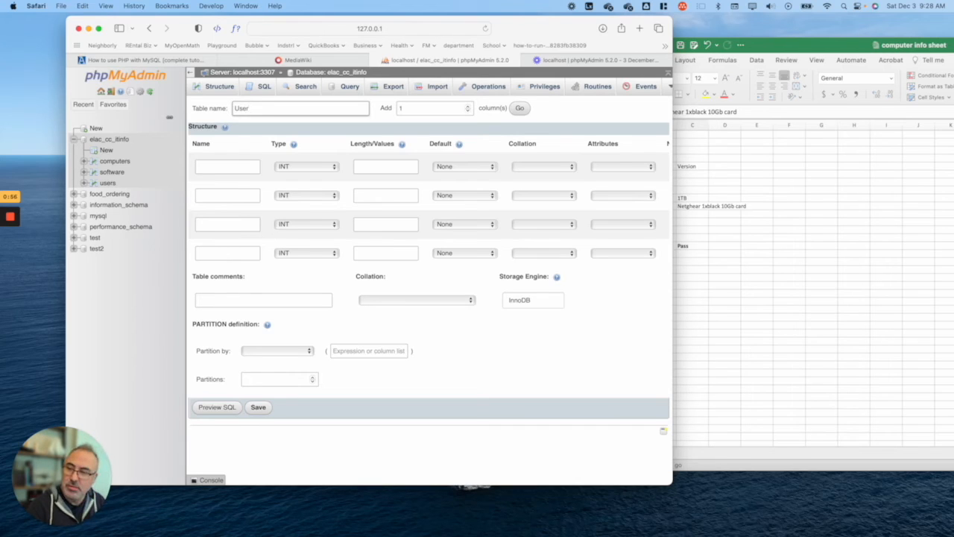
pyautogui.write('hardware')
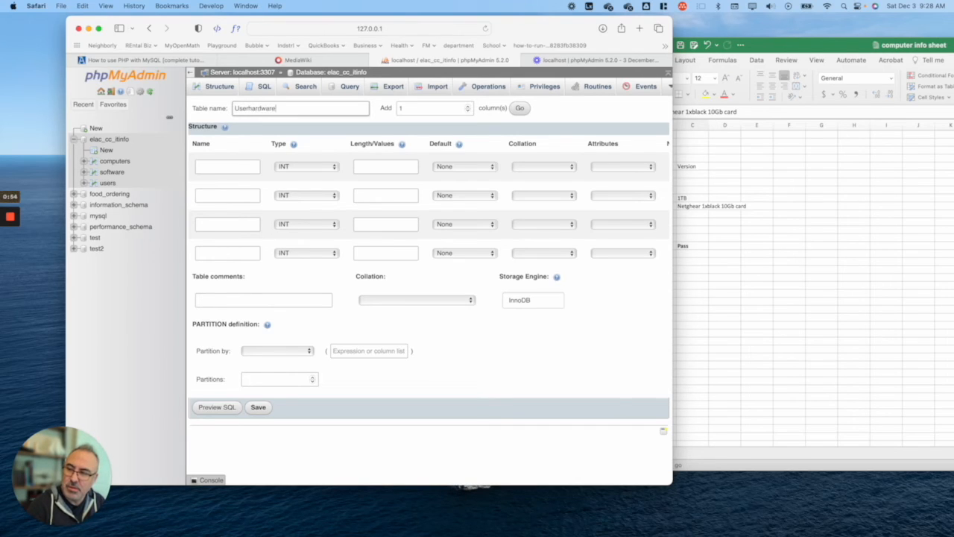
pyautogui.write('Software')
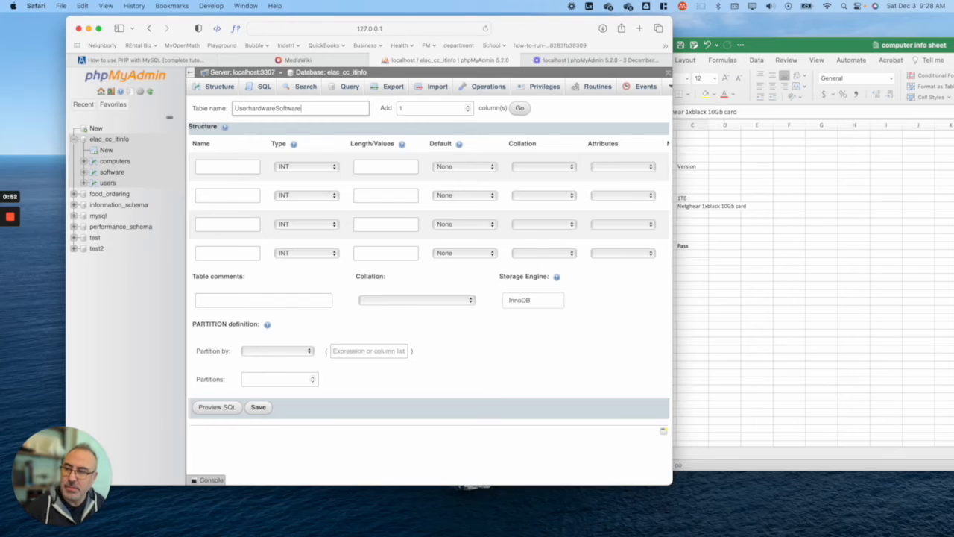
pyautogui.click(247, 167)
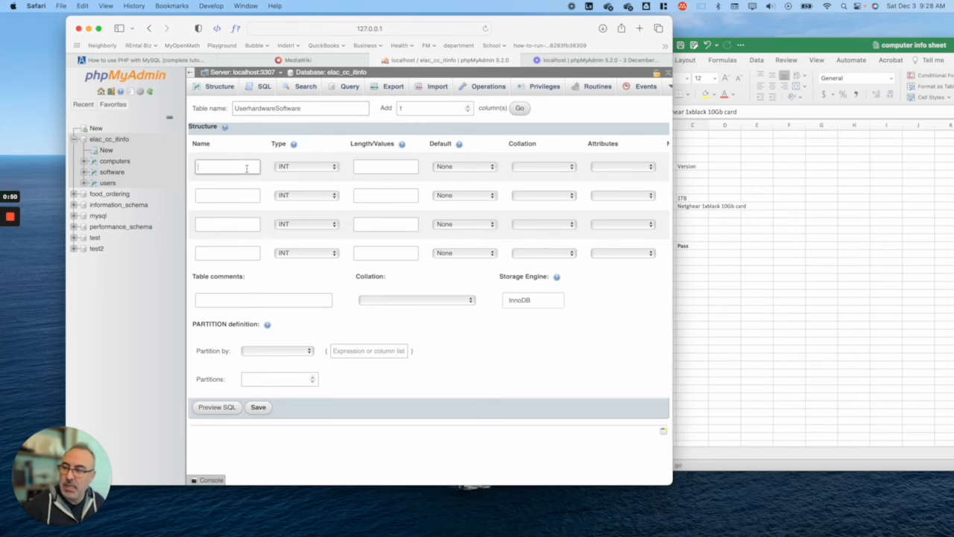
# Step: Name the three columns UserID, computerID and SoftwareID
pyautogui.write('UserID')
pyautogui.click(250, 197)
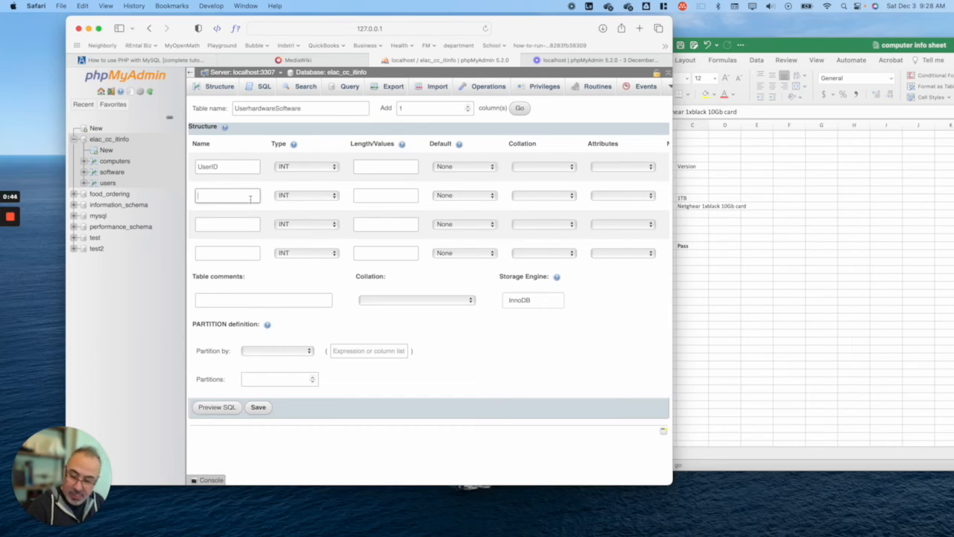
pyautogui.write('computer')
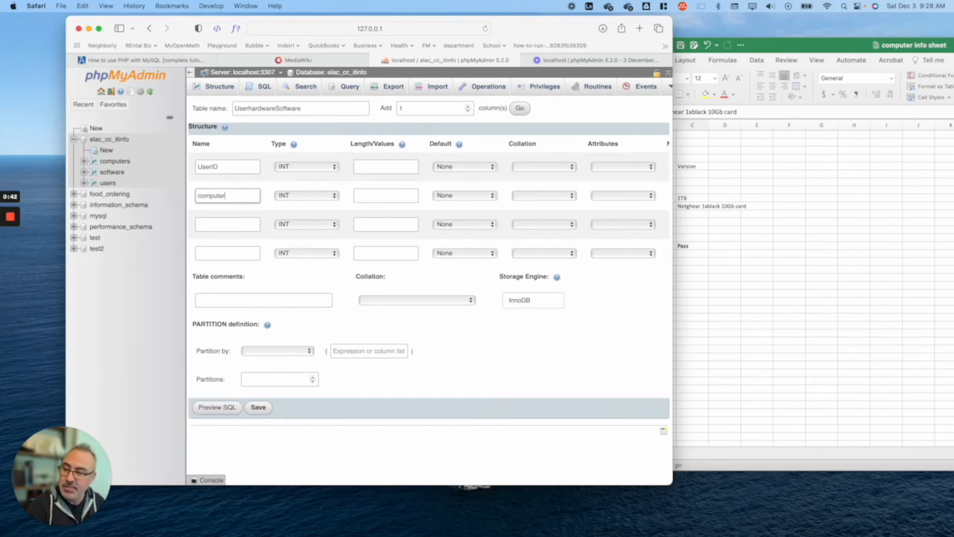
pyautogui.write('ID')
pyautogui.click(248, 222)
pyautogui.write('Sof')
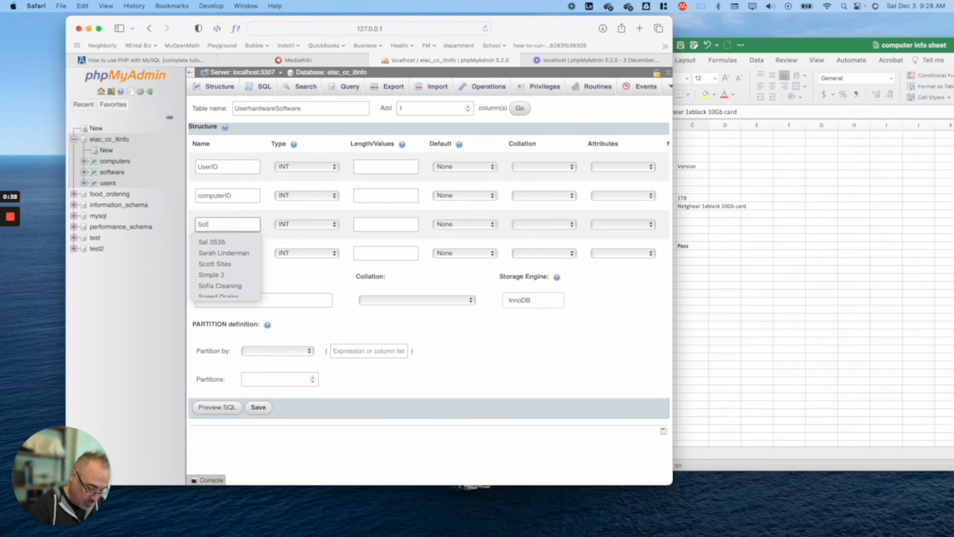
pyautogui.write('twareID')
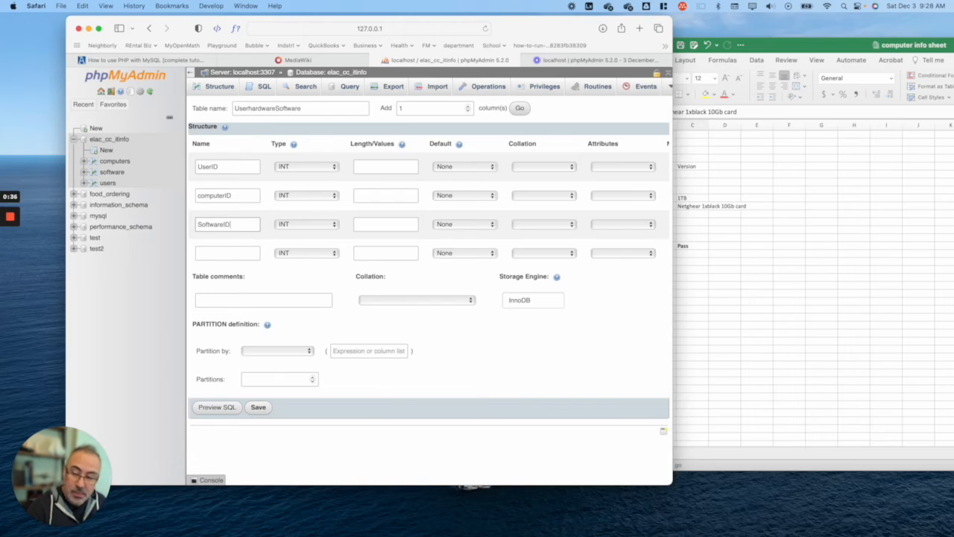
# Step: Set the type of UserID, computerID and SoftwareID to VARCHAR
pyautogui.click(322, 167)
pyautogui.click(309, 177)
pyautogui.click(309, 197)
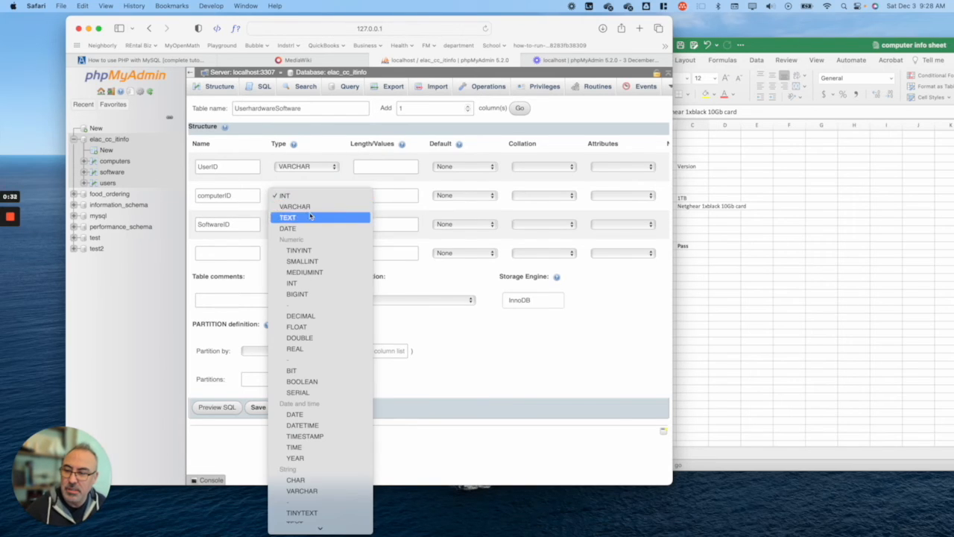
pyautogui.click(309, 207)
pyautogui.click(310, 224)
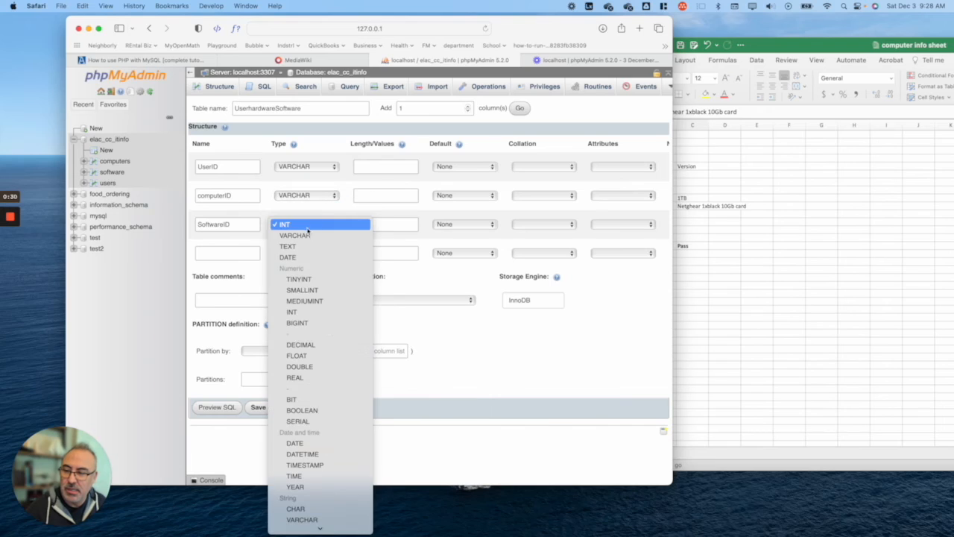
pyautogui.click(306, 236)
pyautogui.click(309, 301)
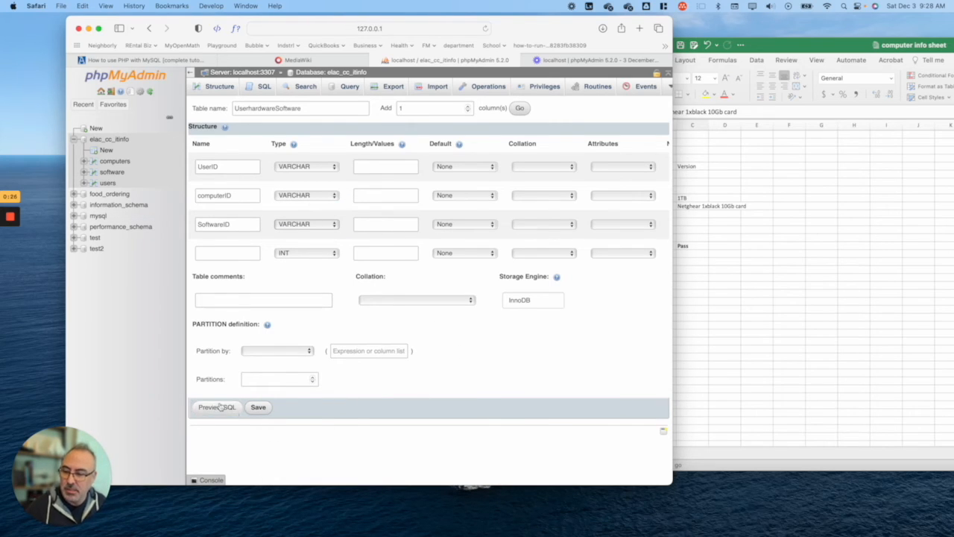
# Step: Give each of the three columns length 100 and save the userhardwaresoftware table
pyautogui.click(386, 166)
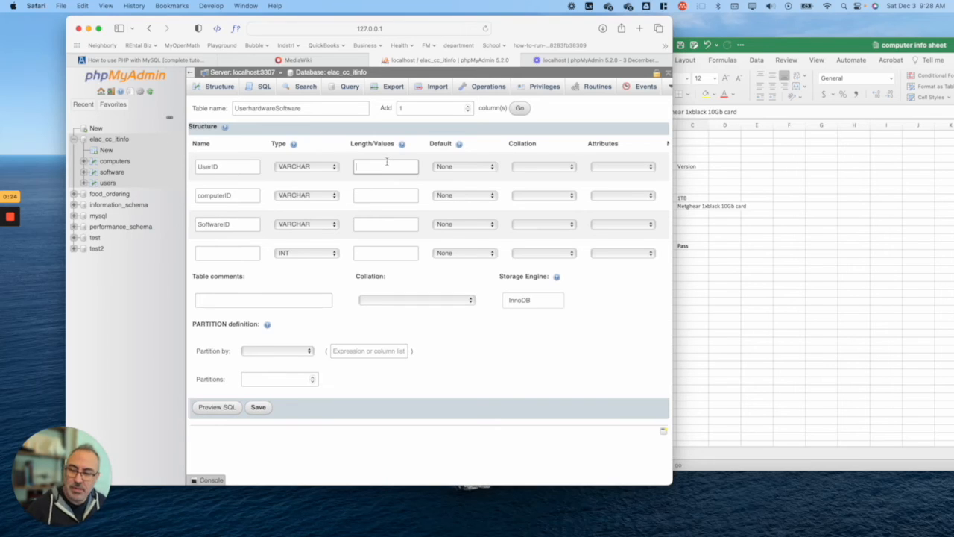
pyautogui.write('100')
pyautogui.click(389, 197)
pyautogui.write('100')
pyautogui.click(406, 221)
pyautogui.write('100')
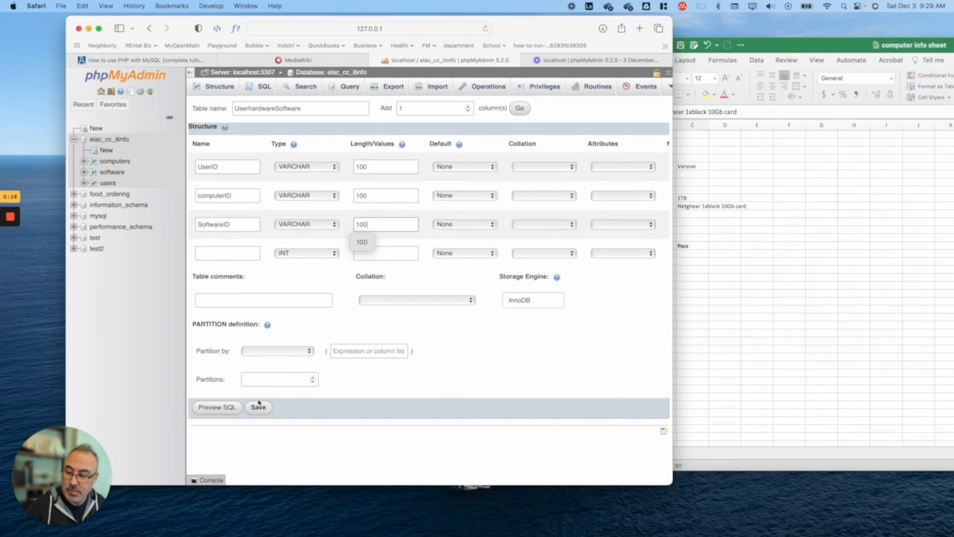
pyautogui.click(258, 406)
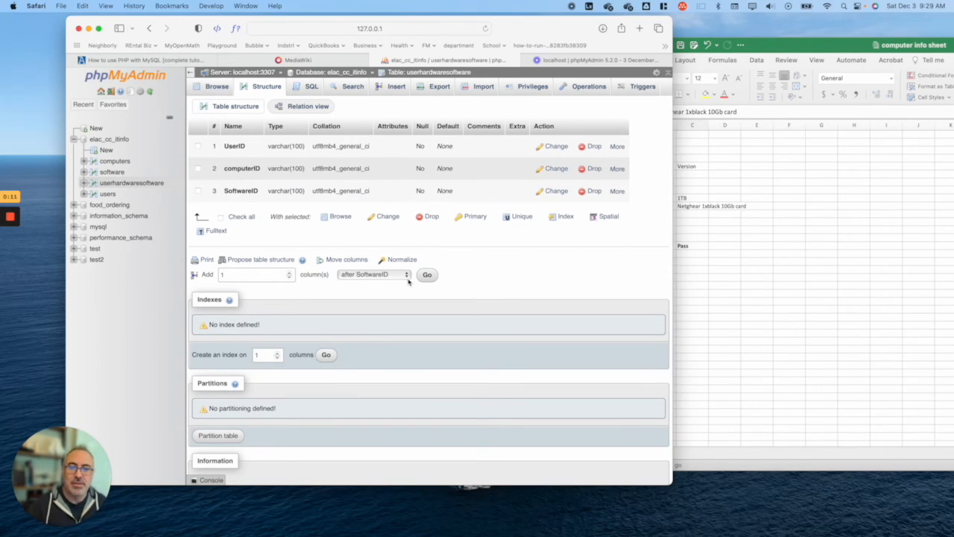
# Step: Switch to the Excel computer info sheet showing its hardware and software rows
pyautogui.click(710, 258)
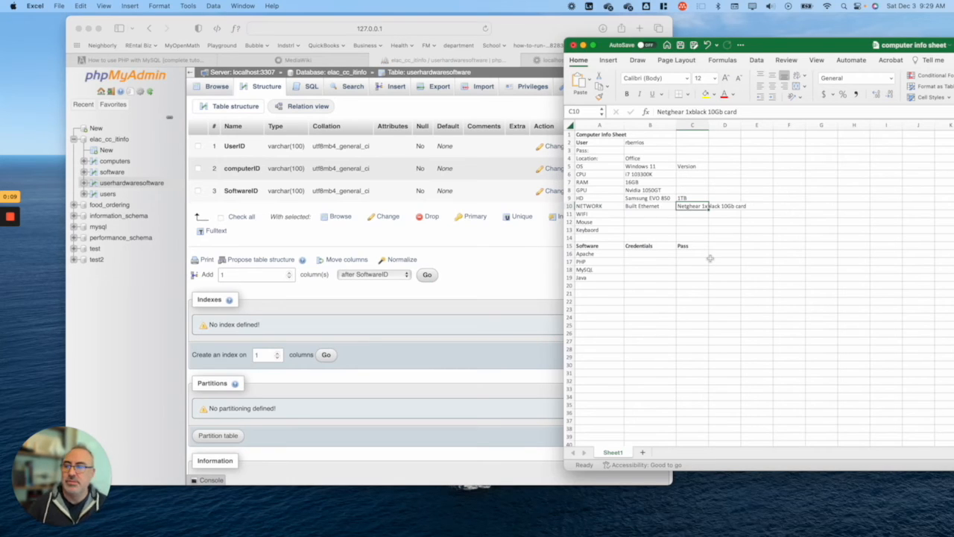